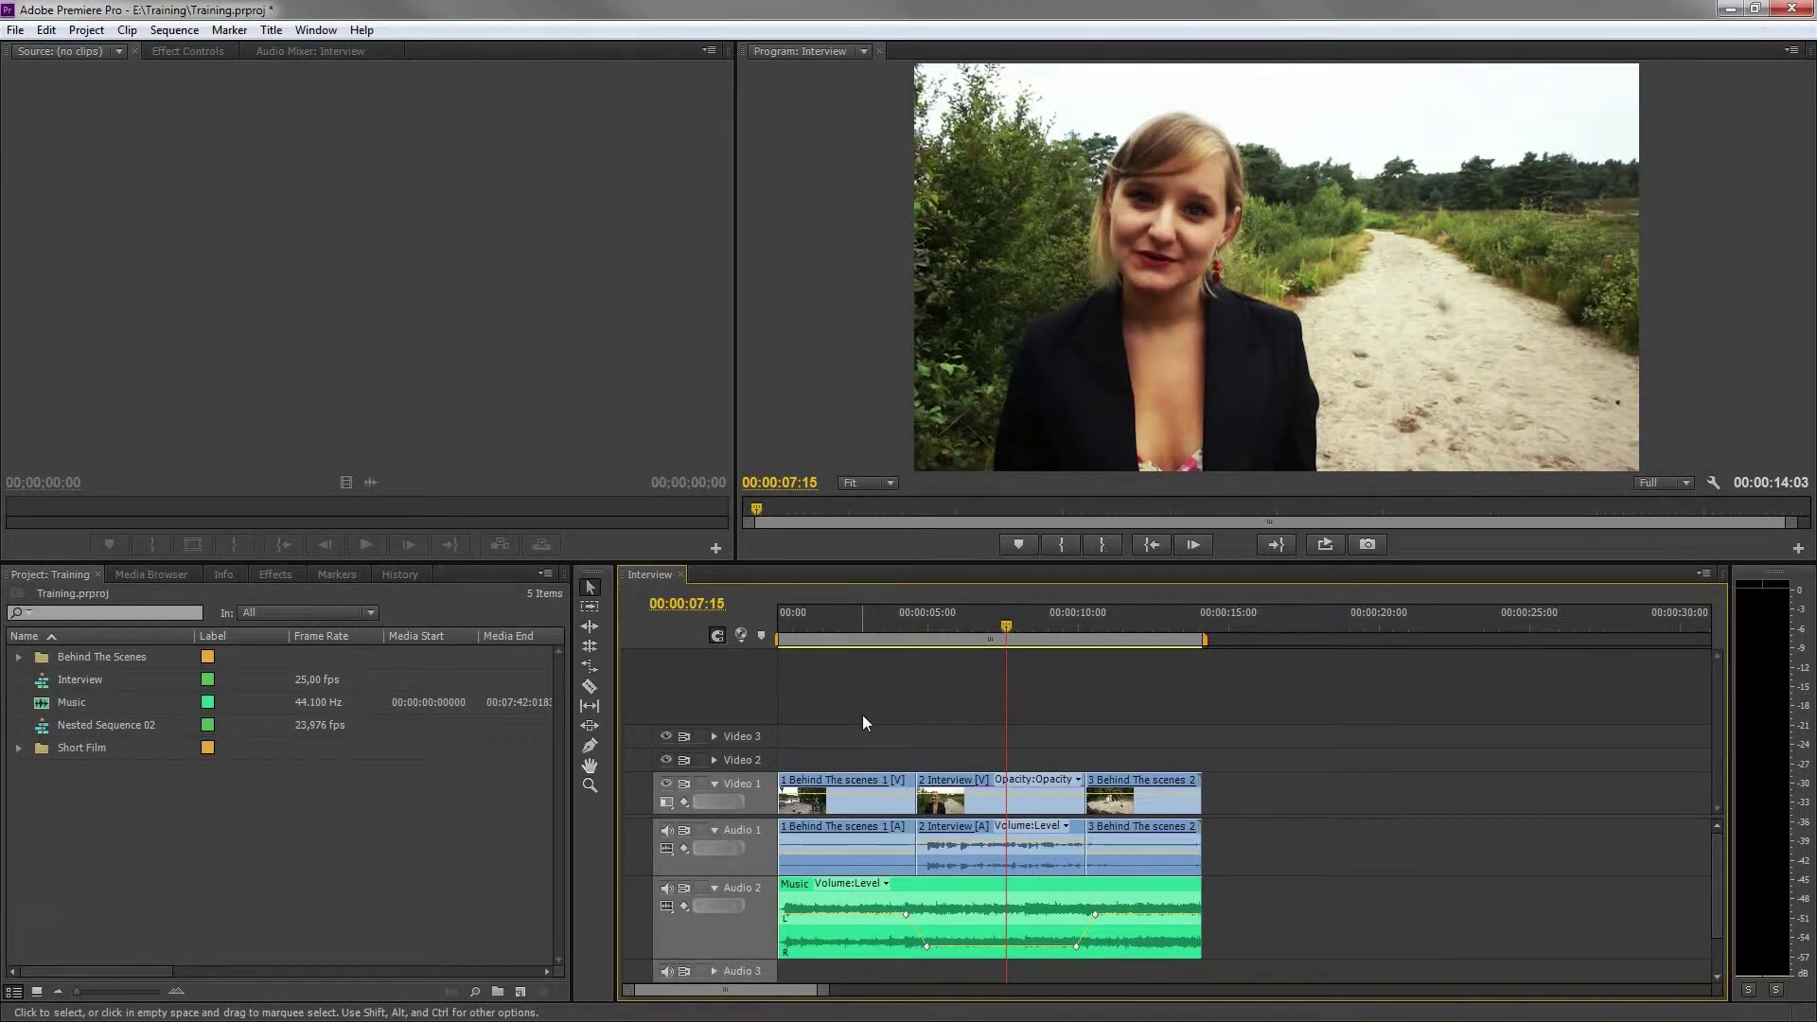
Step: Open the export settings for the sequence in Premiere Pro
{"action": "left_click", "coordinate": [15, 30]}
{"action": "mouse_move", "coordinate": [180, 482]}
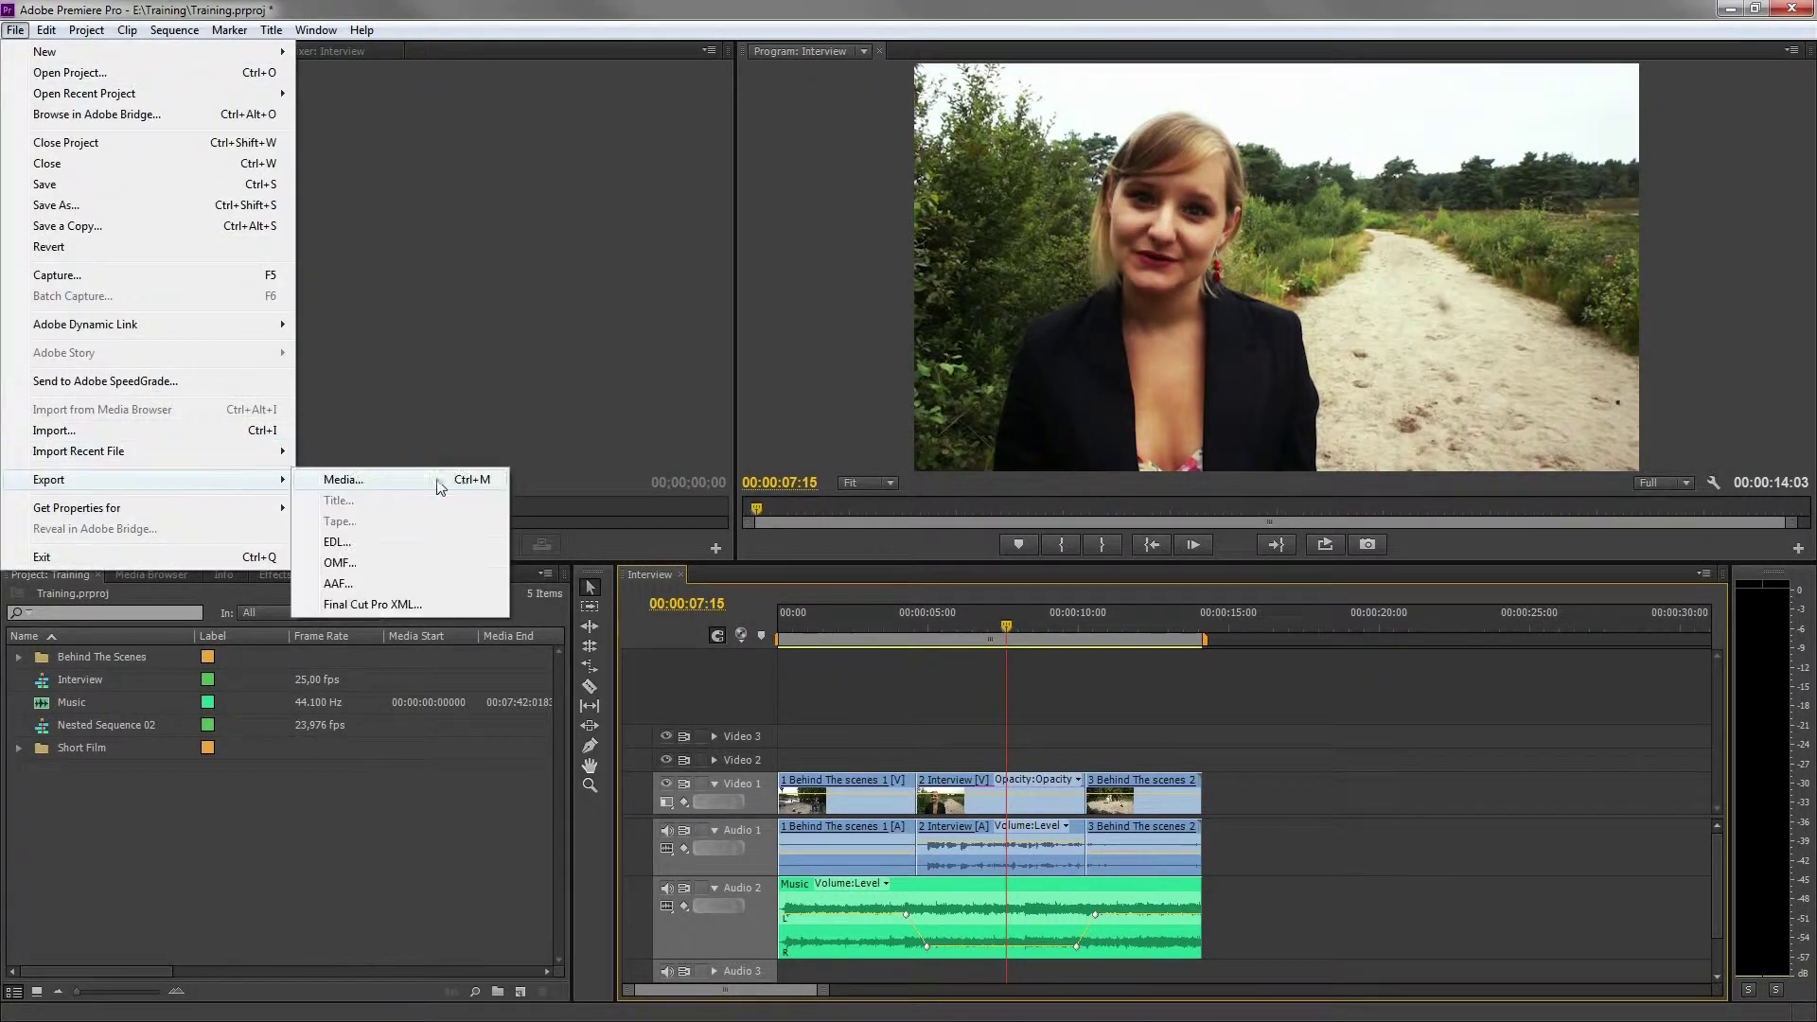
{"action": "left_click", "coordinate": [465, 485]}
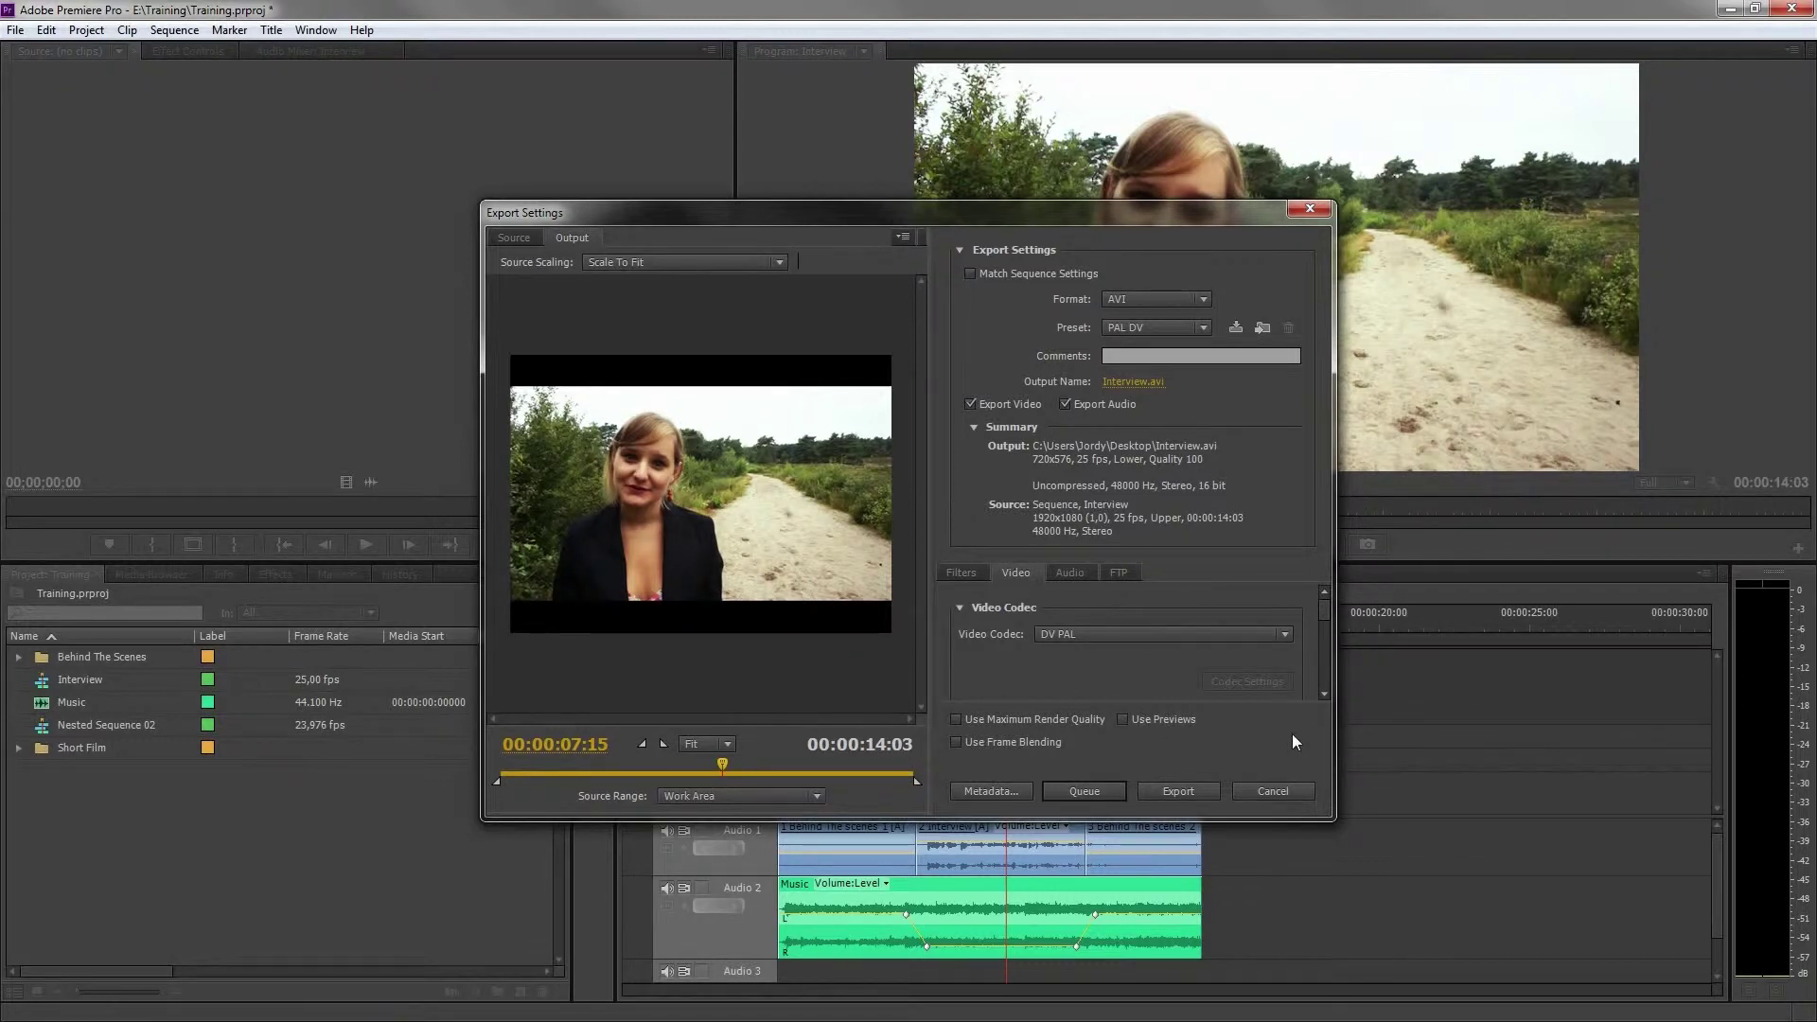
Step: Cancel the export settings without exporting, then quit Premiere Pro and answer the save prompt
{"action": "left_click", "coordinate": [1273, 791]}
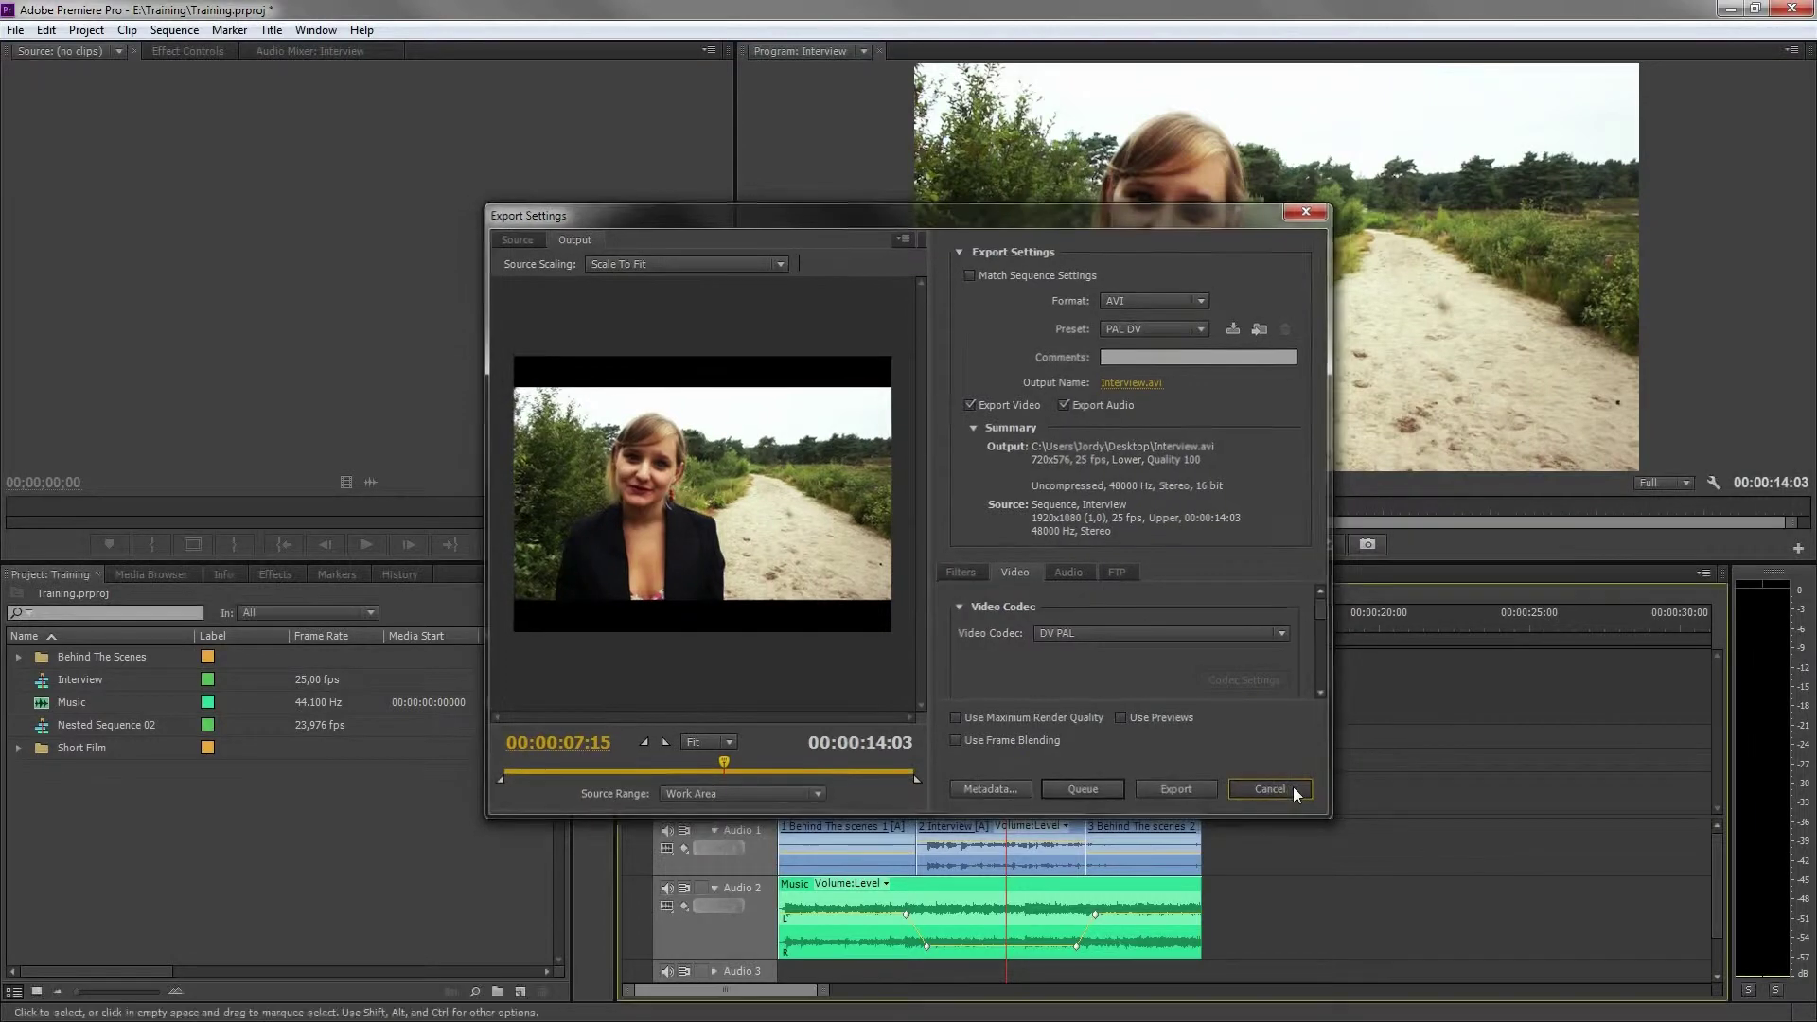
{"action": "left_click", "coordinate": [1791, 9]}
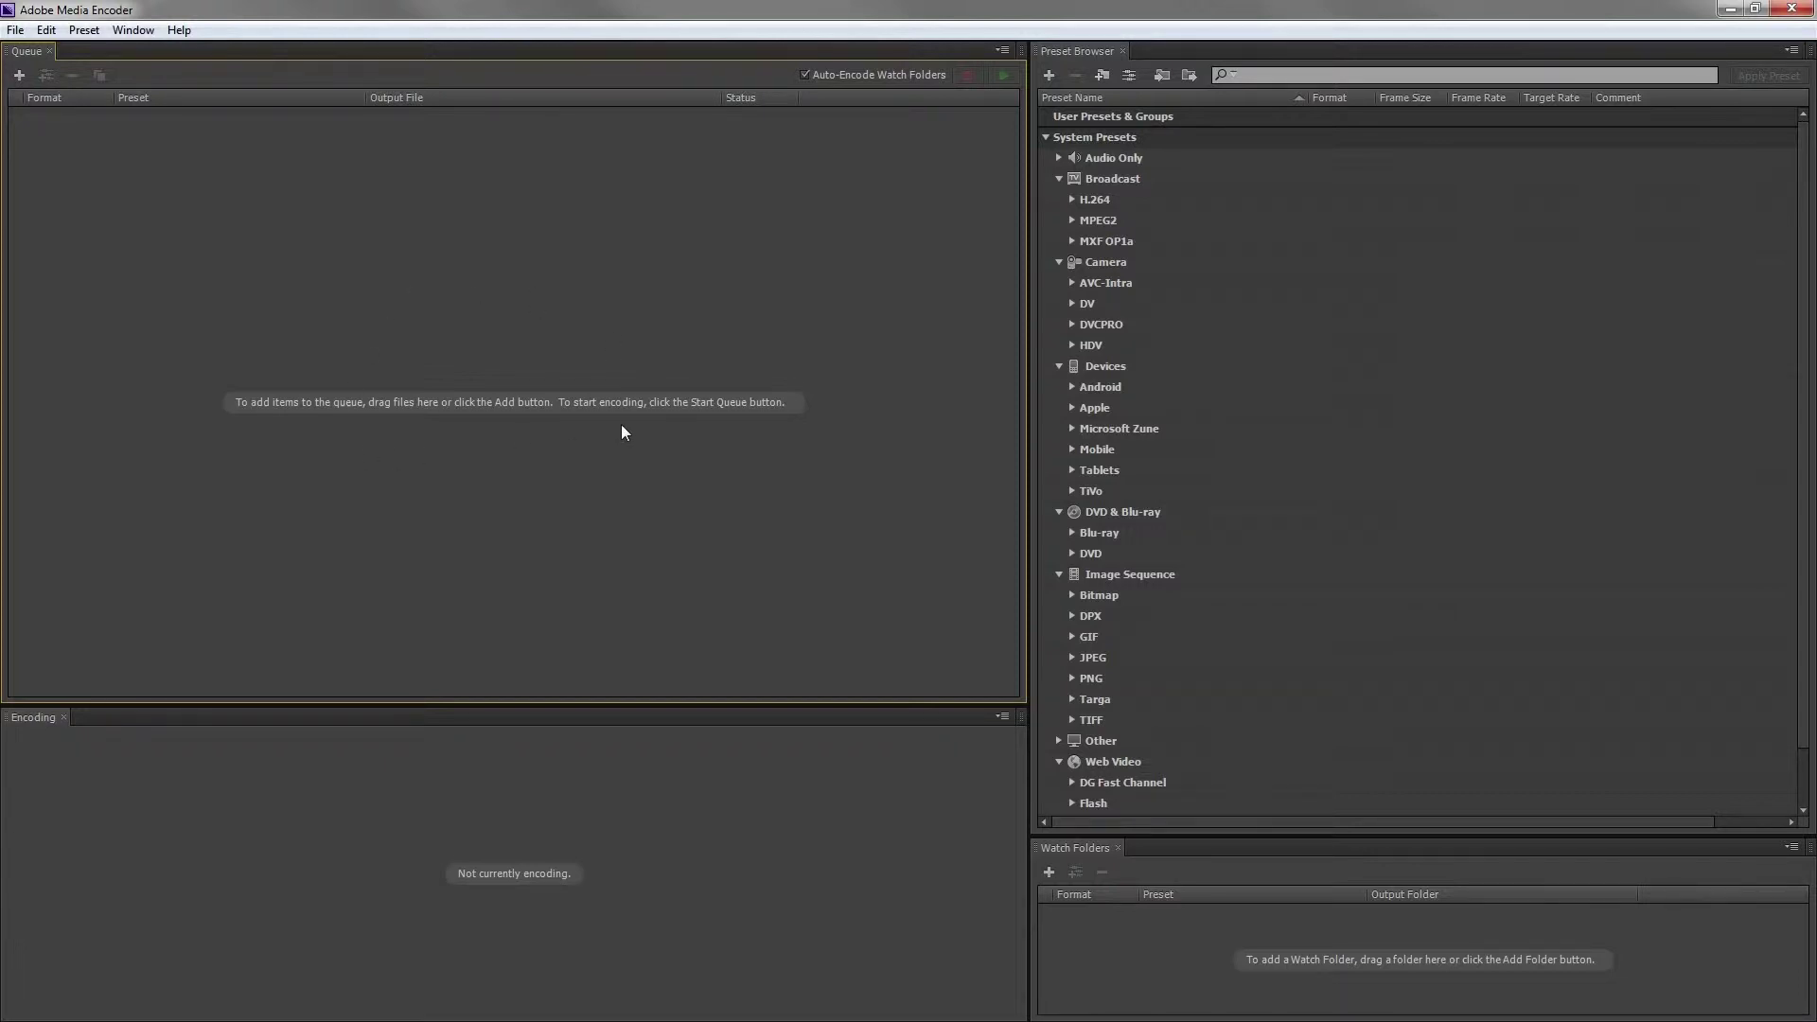
{"action": "left_click", "coordinate": [596, 809]}
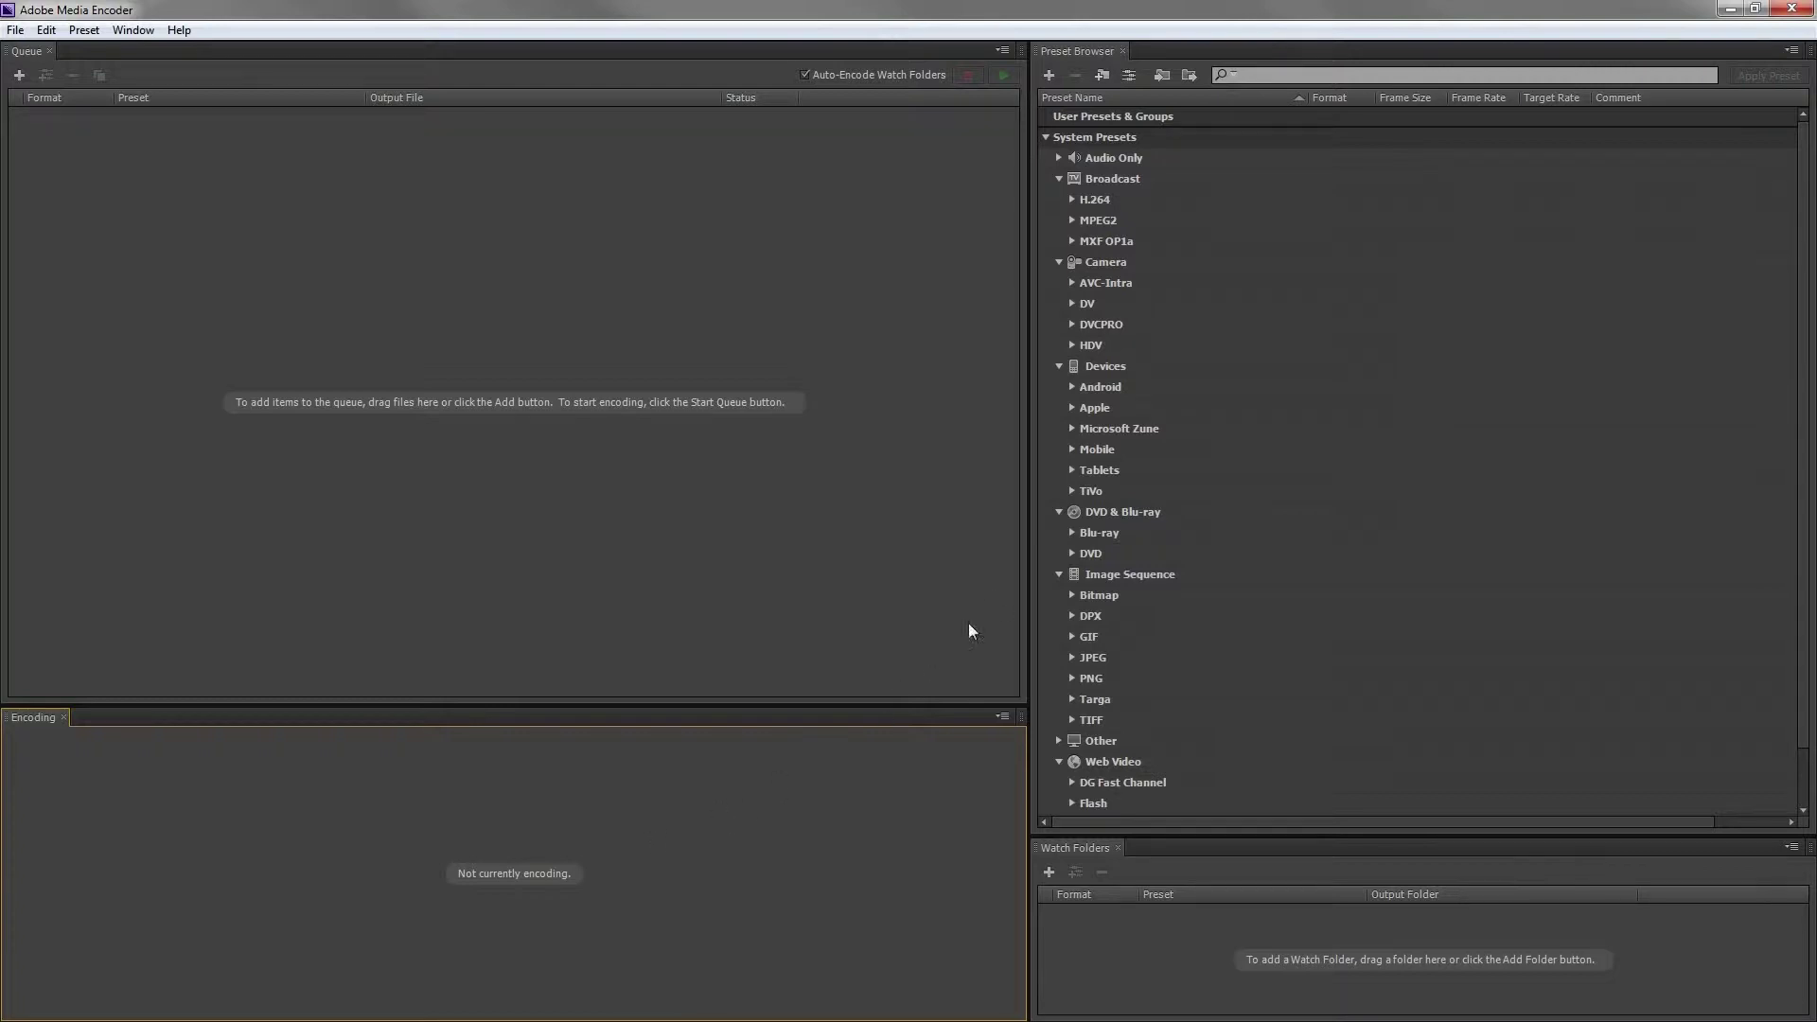
Step: Browse the system presets to Web Video > YouTube and select YouTube HD 1080p 25
{"action": "left_click", "coordinate": [1234, 390]}
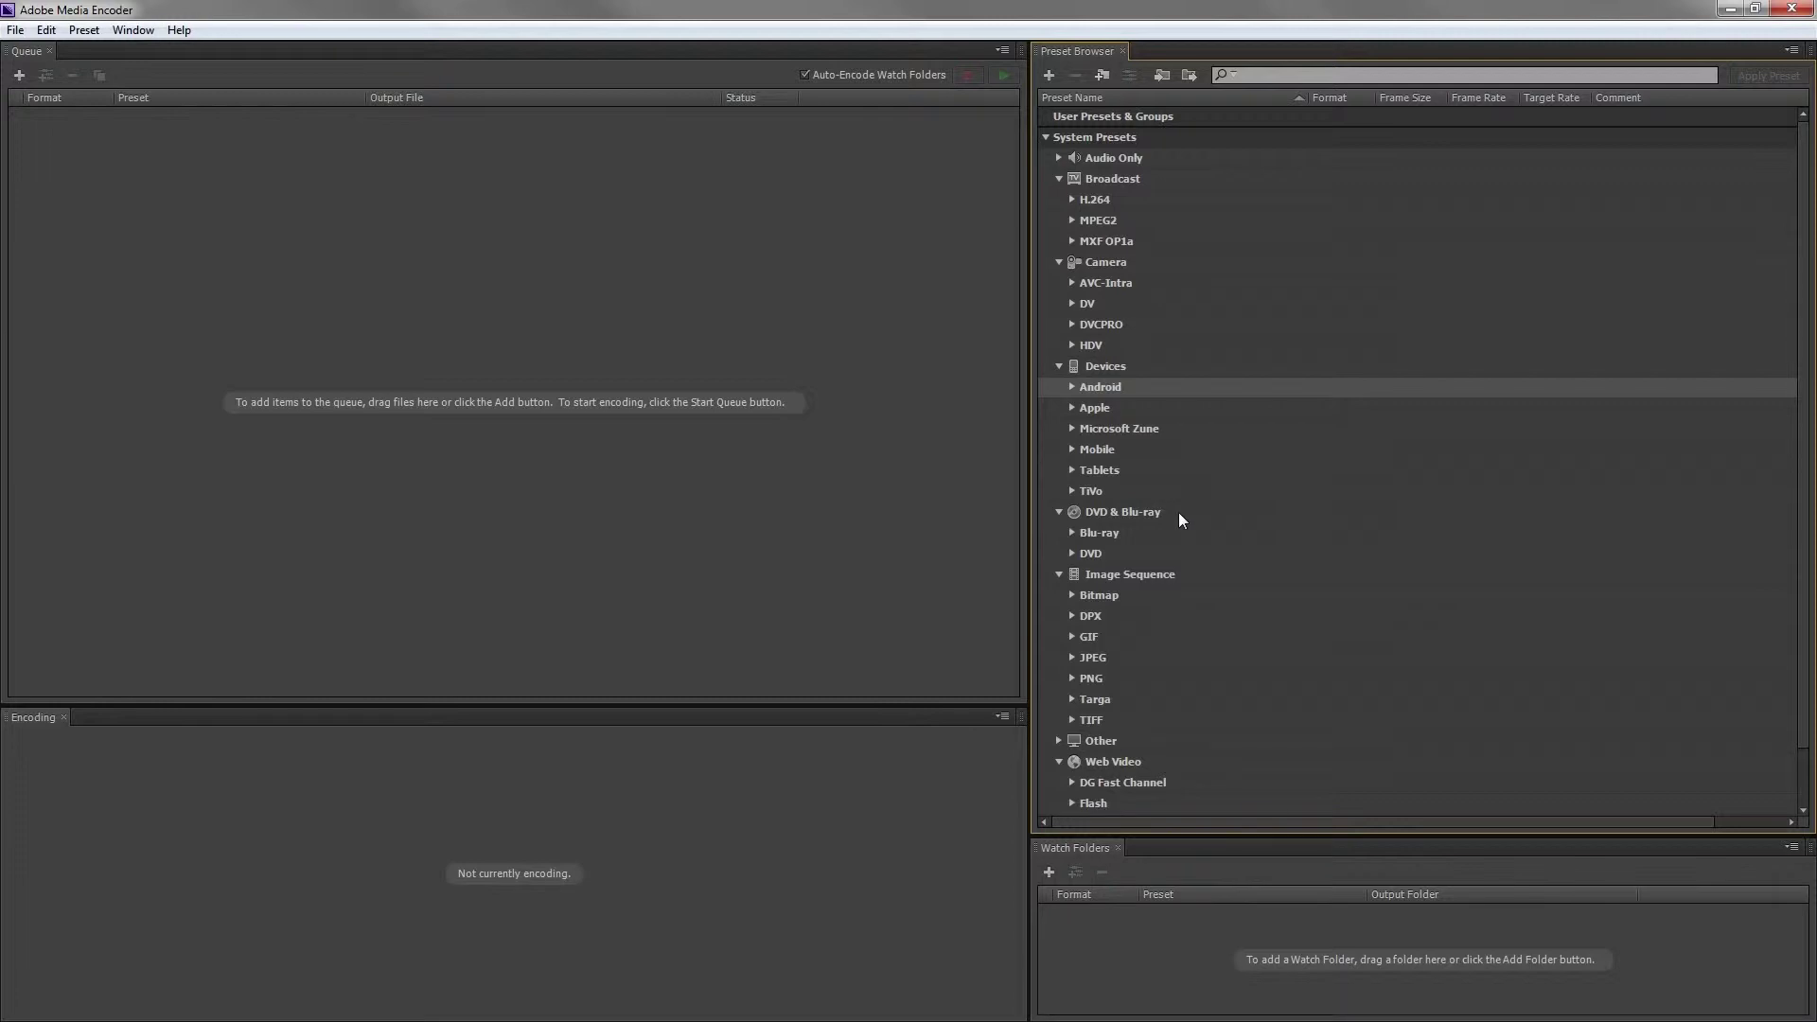
{"action": "scroll", "coordinate": [1178, 512], "scroll_direction": "down", "scroll_amount": 1}
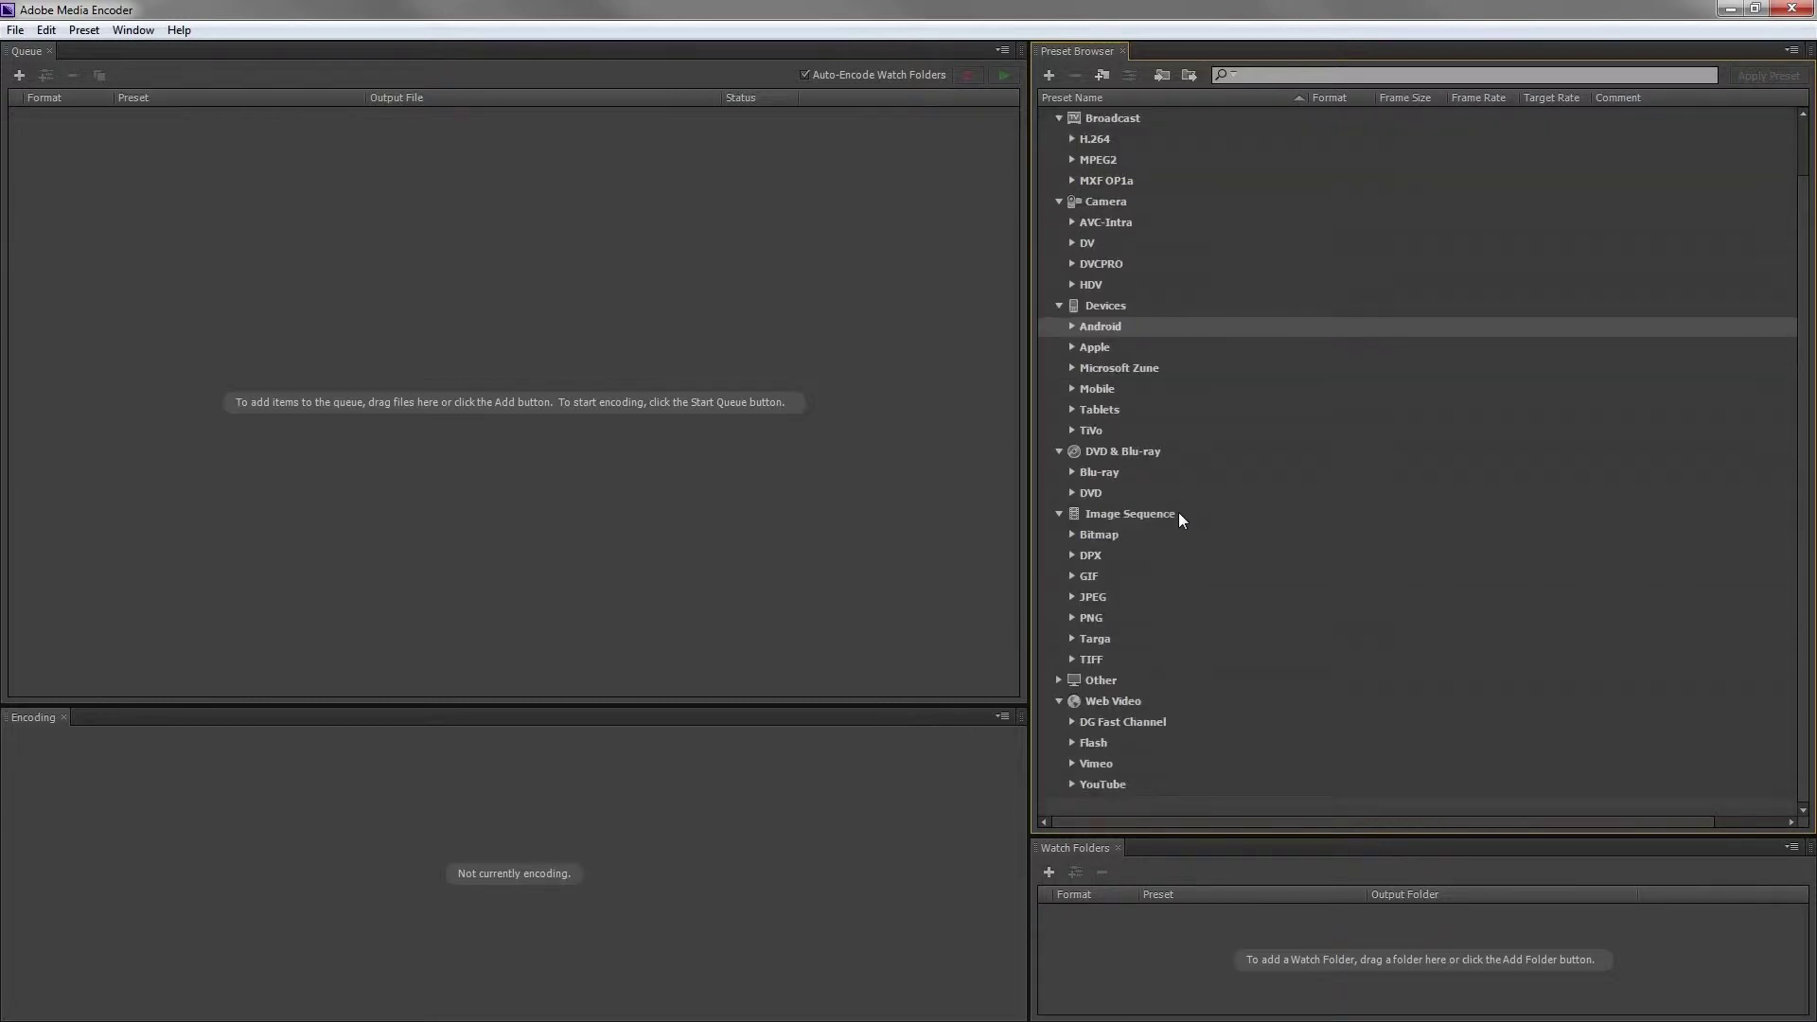
{"action": "scroll", "coordinate": [1178, 513], "scroll_direction": "up", "scroll_amount": 1}
{"action": "scroll", "coordinate": [1178, 513], "scroll_direction": "down", "scroll_amount": 1}
{"action": "left_click", "coordinate": [1071, 783]}
{"action": "scroll", "coordinate": [1075, 776], "scroll_direction": "down", "scroll_amount": 4}
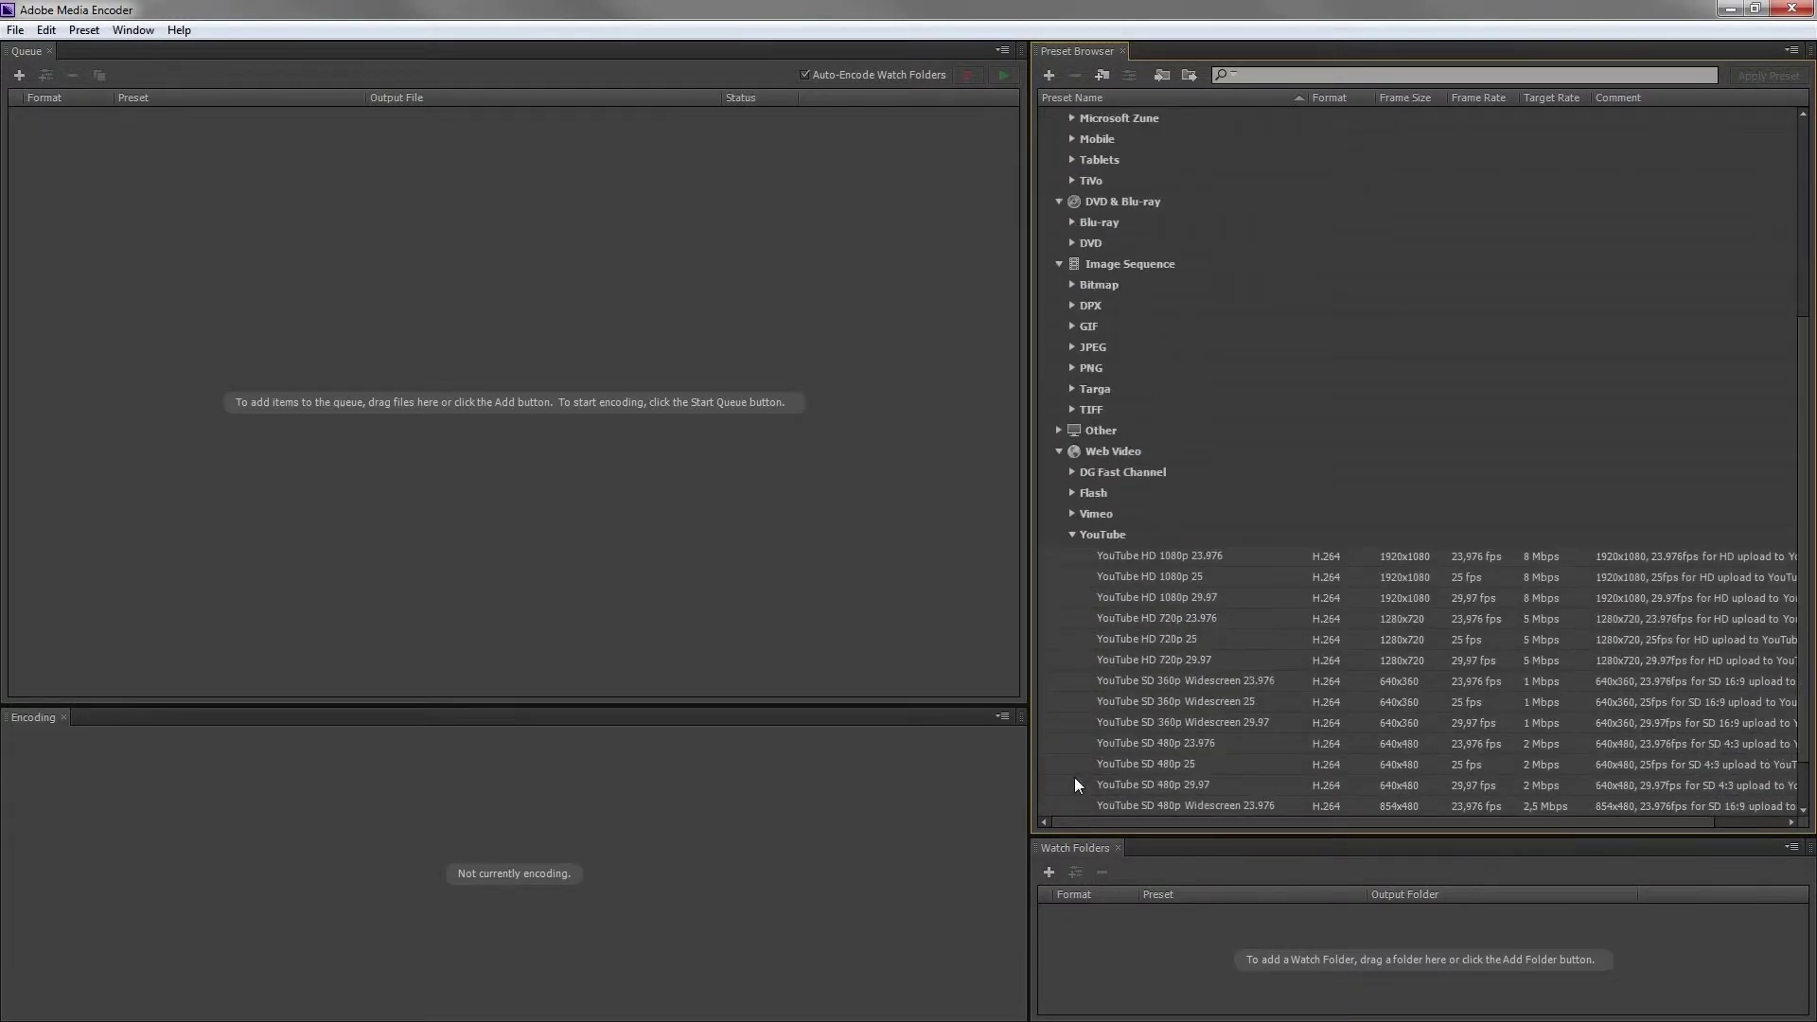
{"action": "left_click", "coordinate": [1169, 581]}
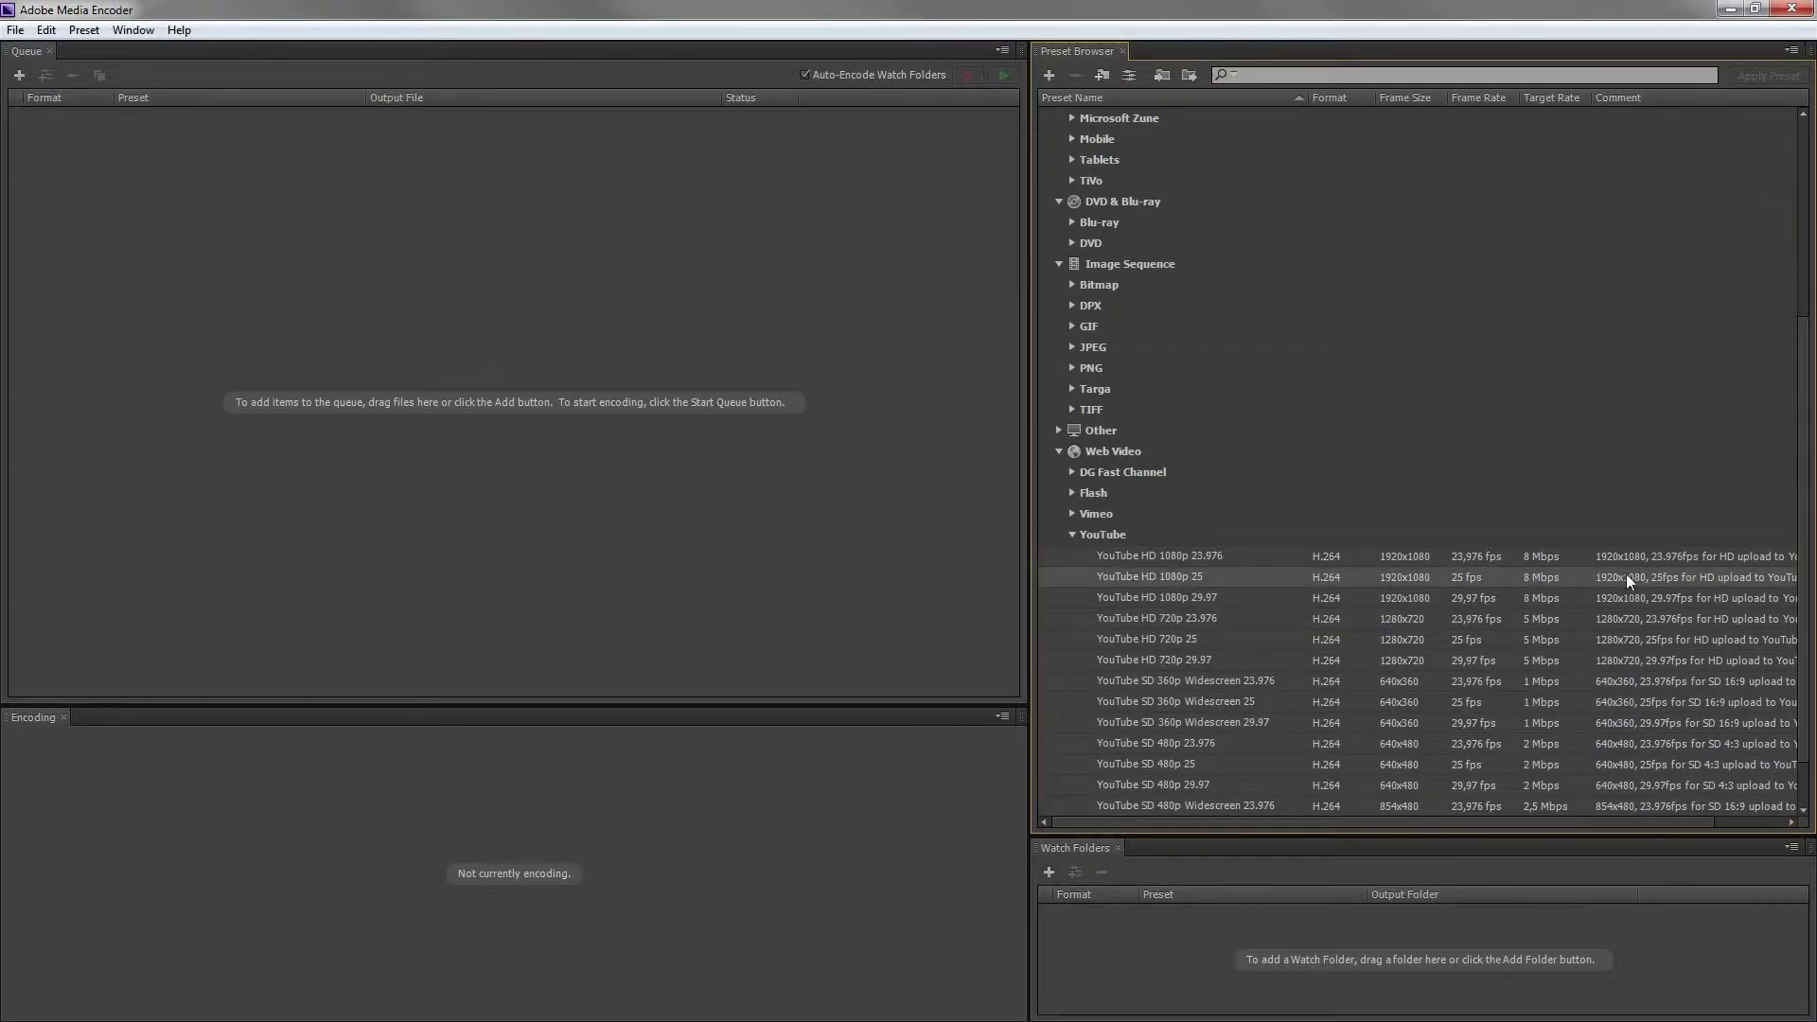
{"action": "mouse_move", "coordinate": [1213, 577]}
Step: Drop Training.prproj into the queue and import its Interview sequence
{"action": "left_click_drag", "start_coordinate": [0, 422], "coordinate": [576, 423]}
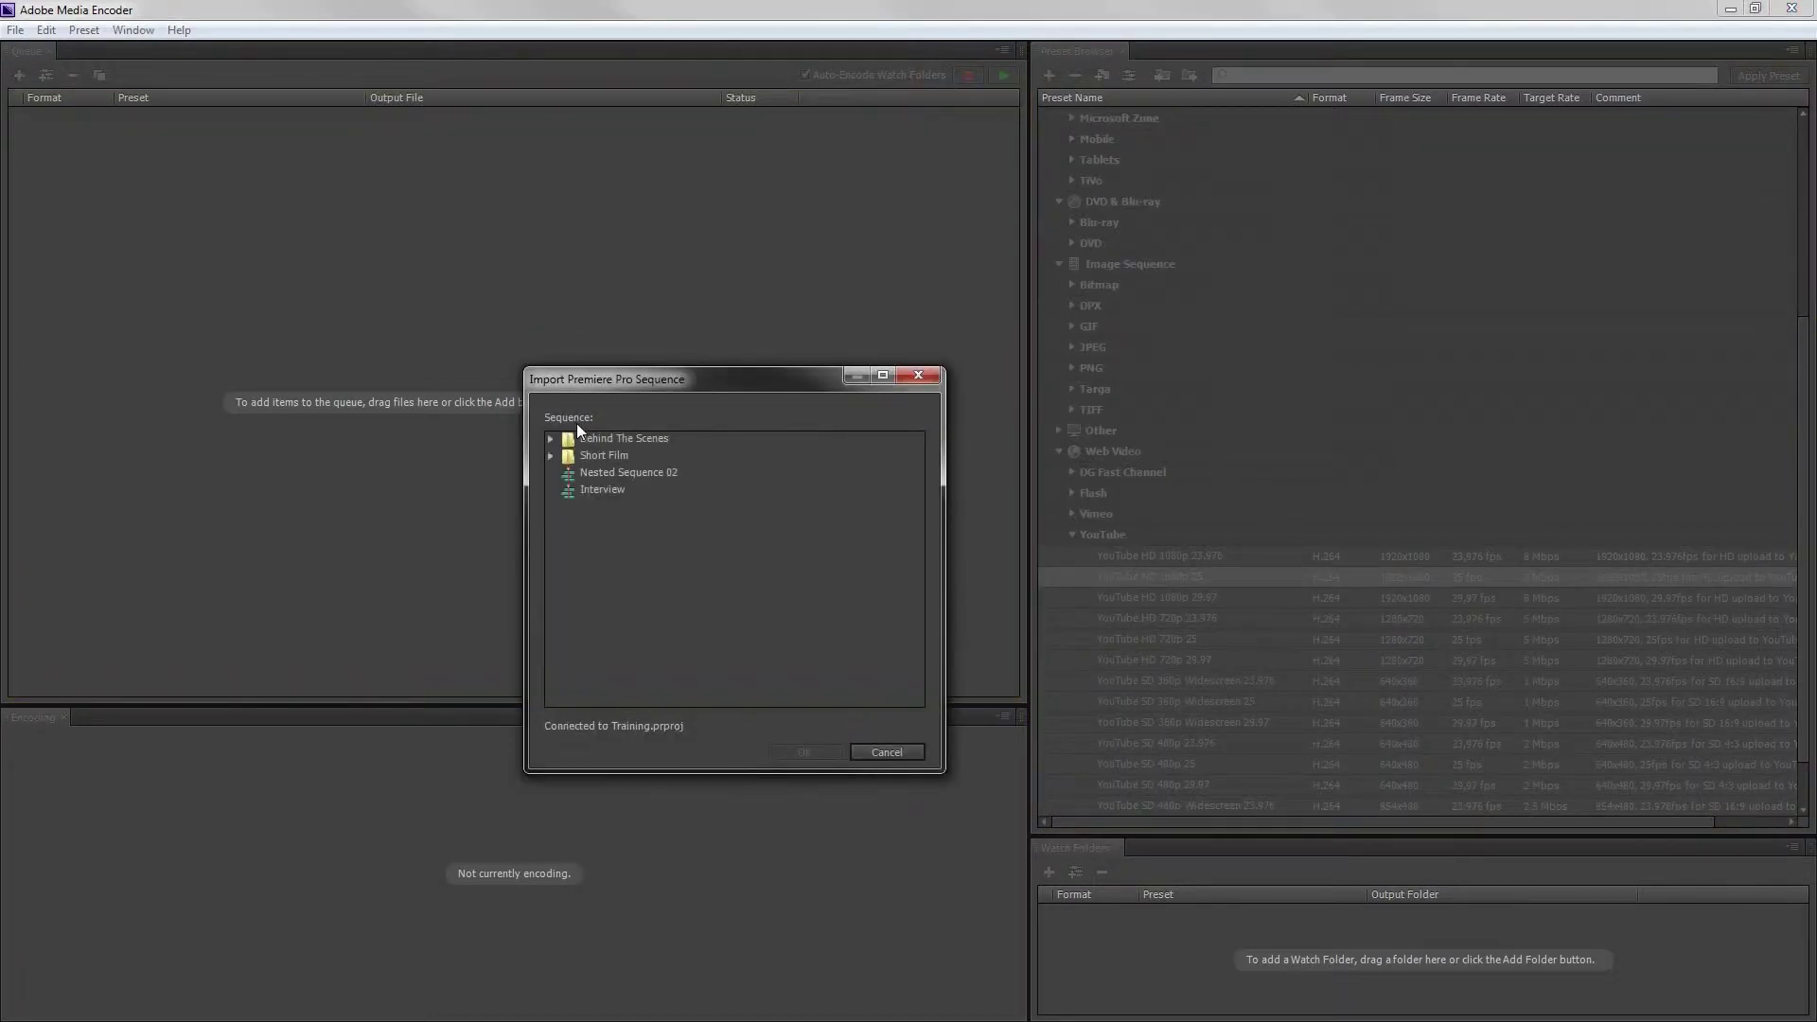
{"action": "left_click", "coordinate": [612, 490]}
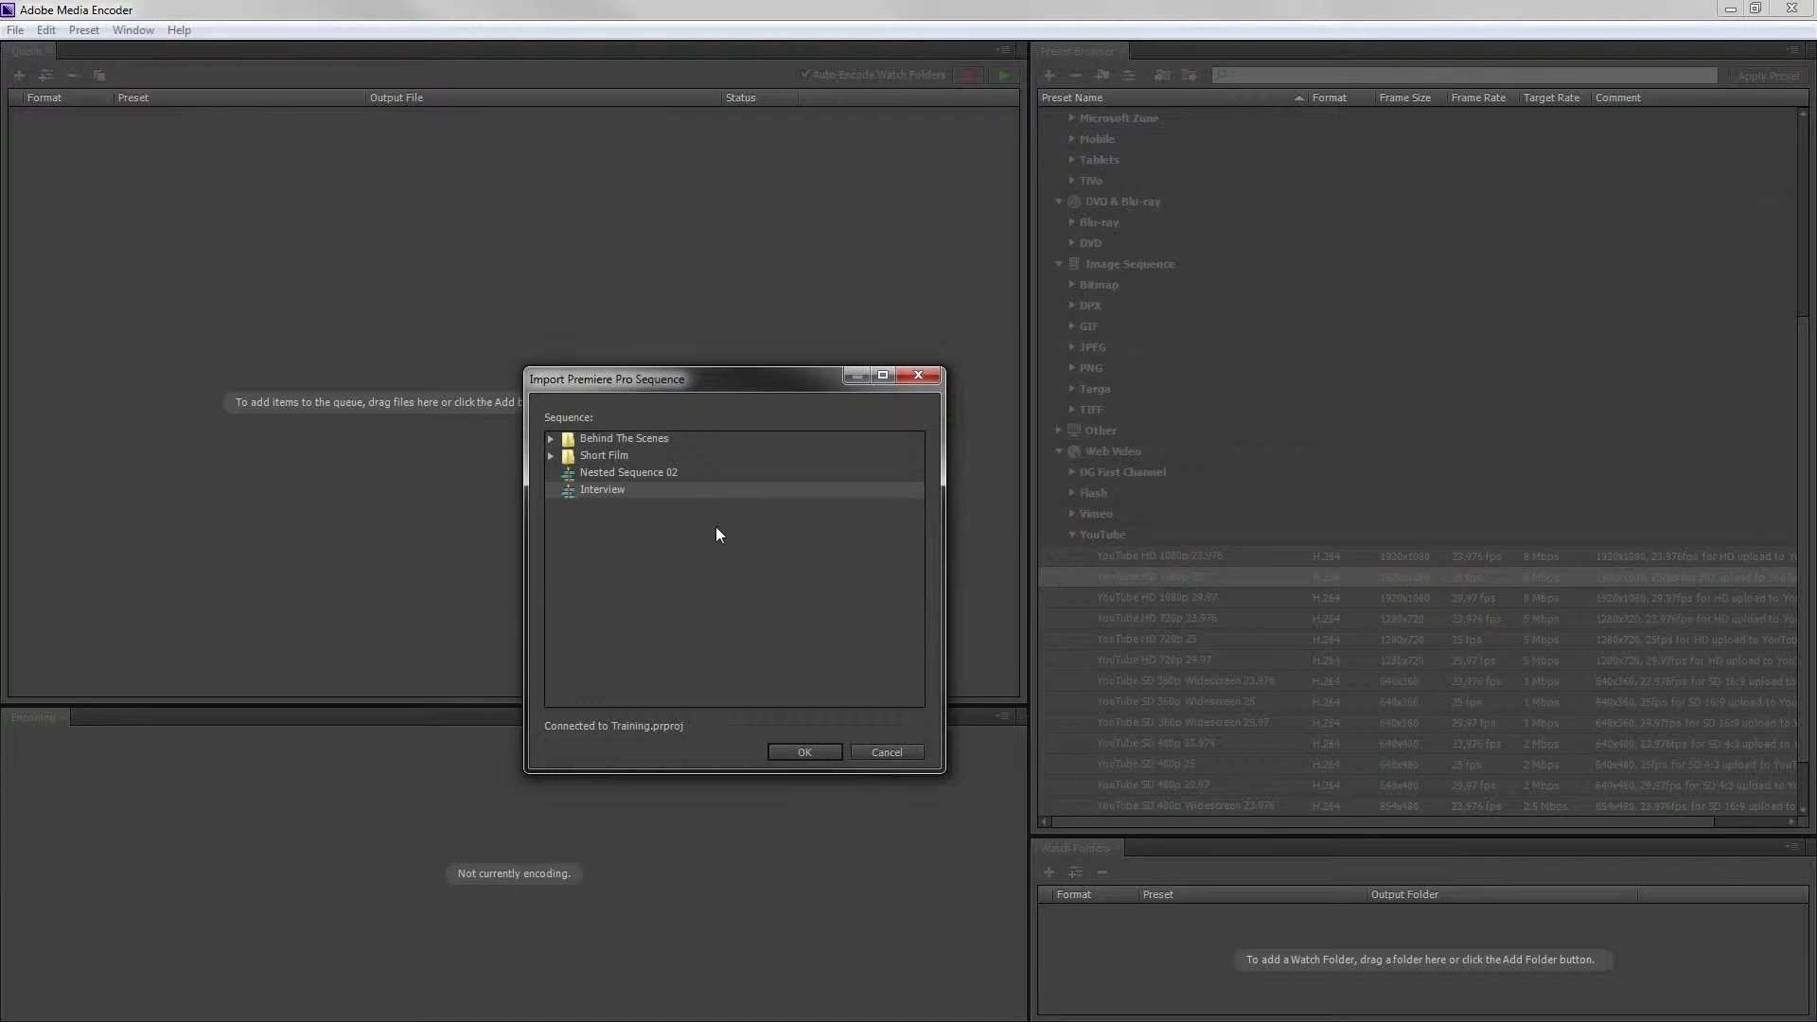
{"action": "left_click", "coordinate": [817, 754]}
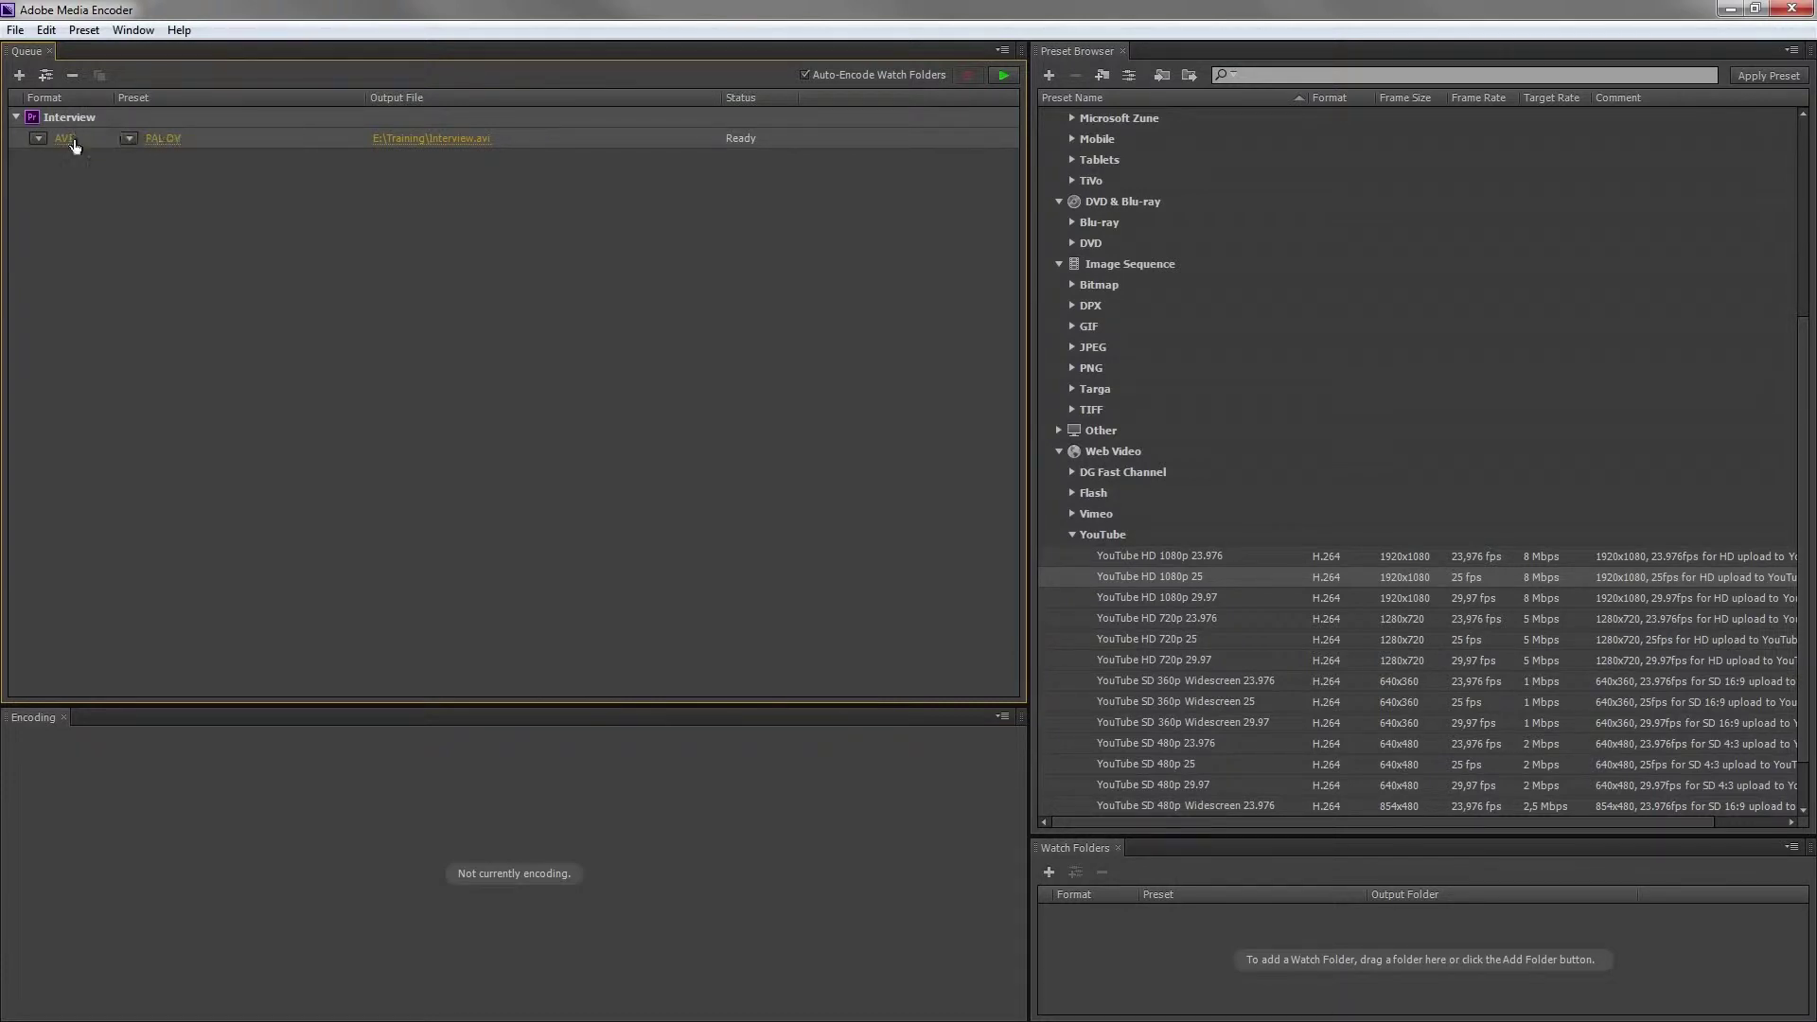
Step: Change the Interview job's format to H.264 and its preset to YouTube HD 1080p 25
{"action": "left_click", "coordinate": [38, 139]}
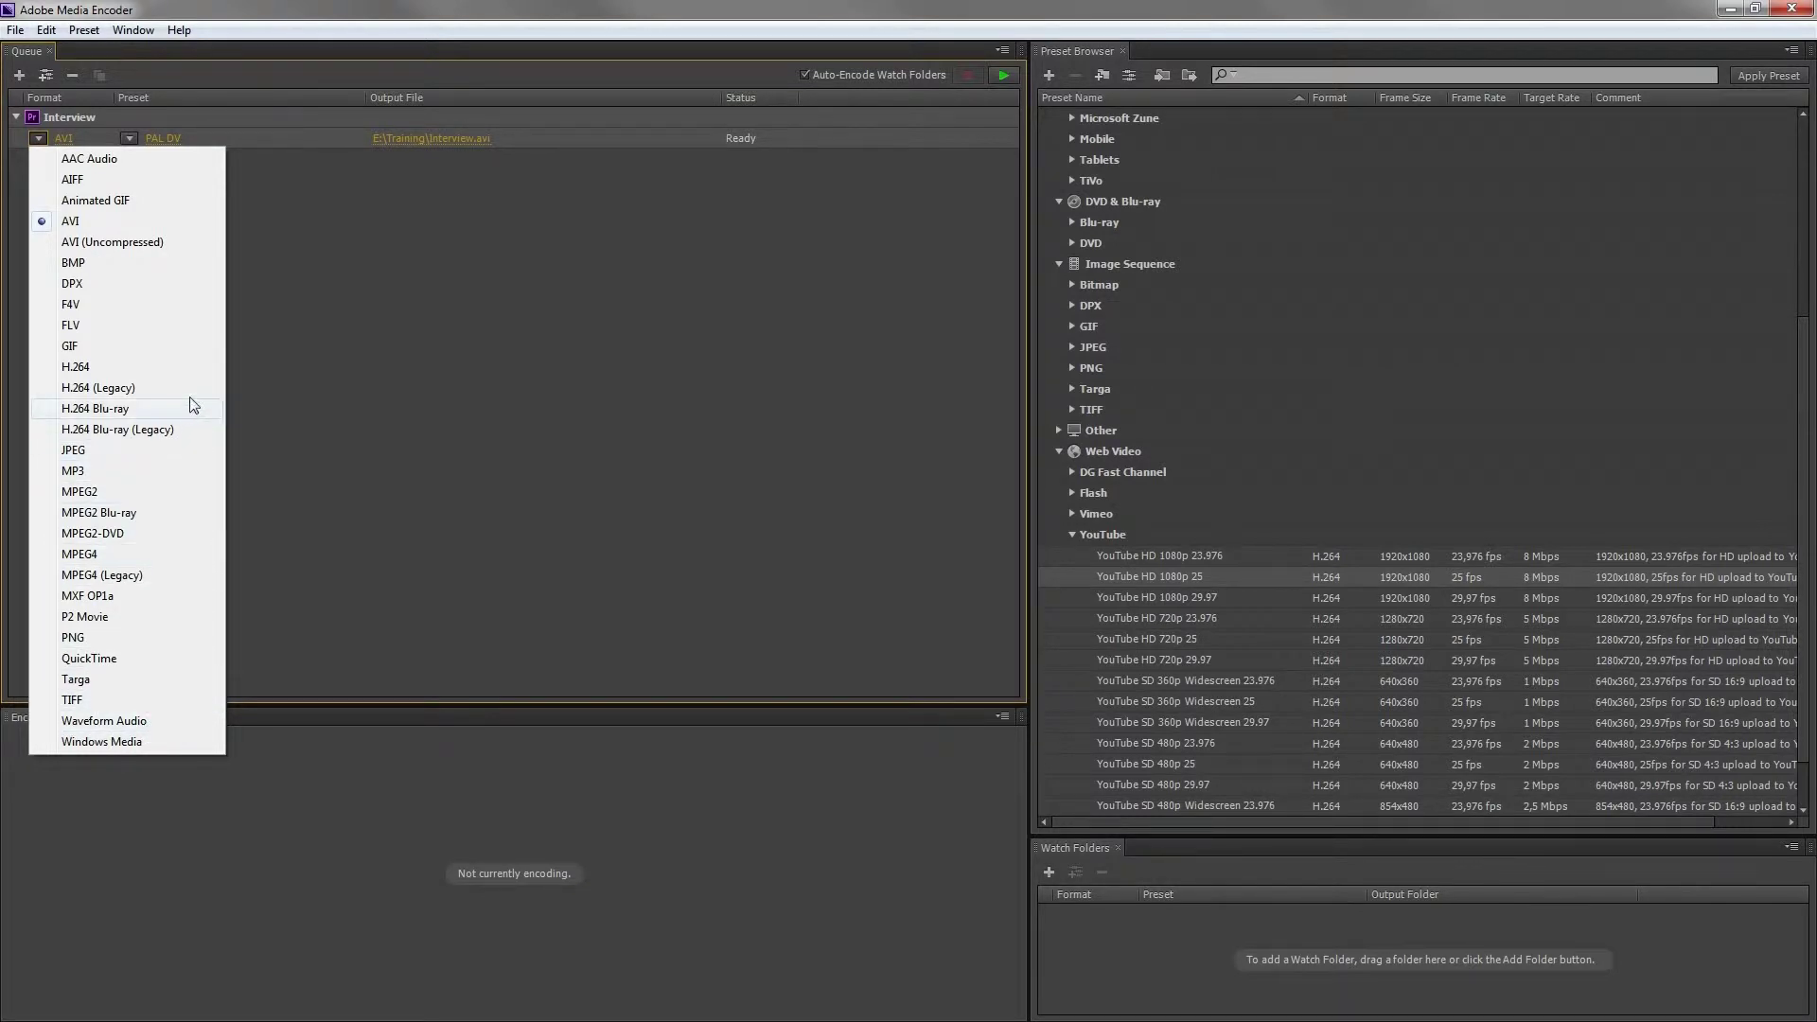
{"action": "left_click", "coordinate": [42, 370]}
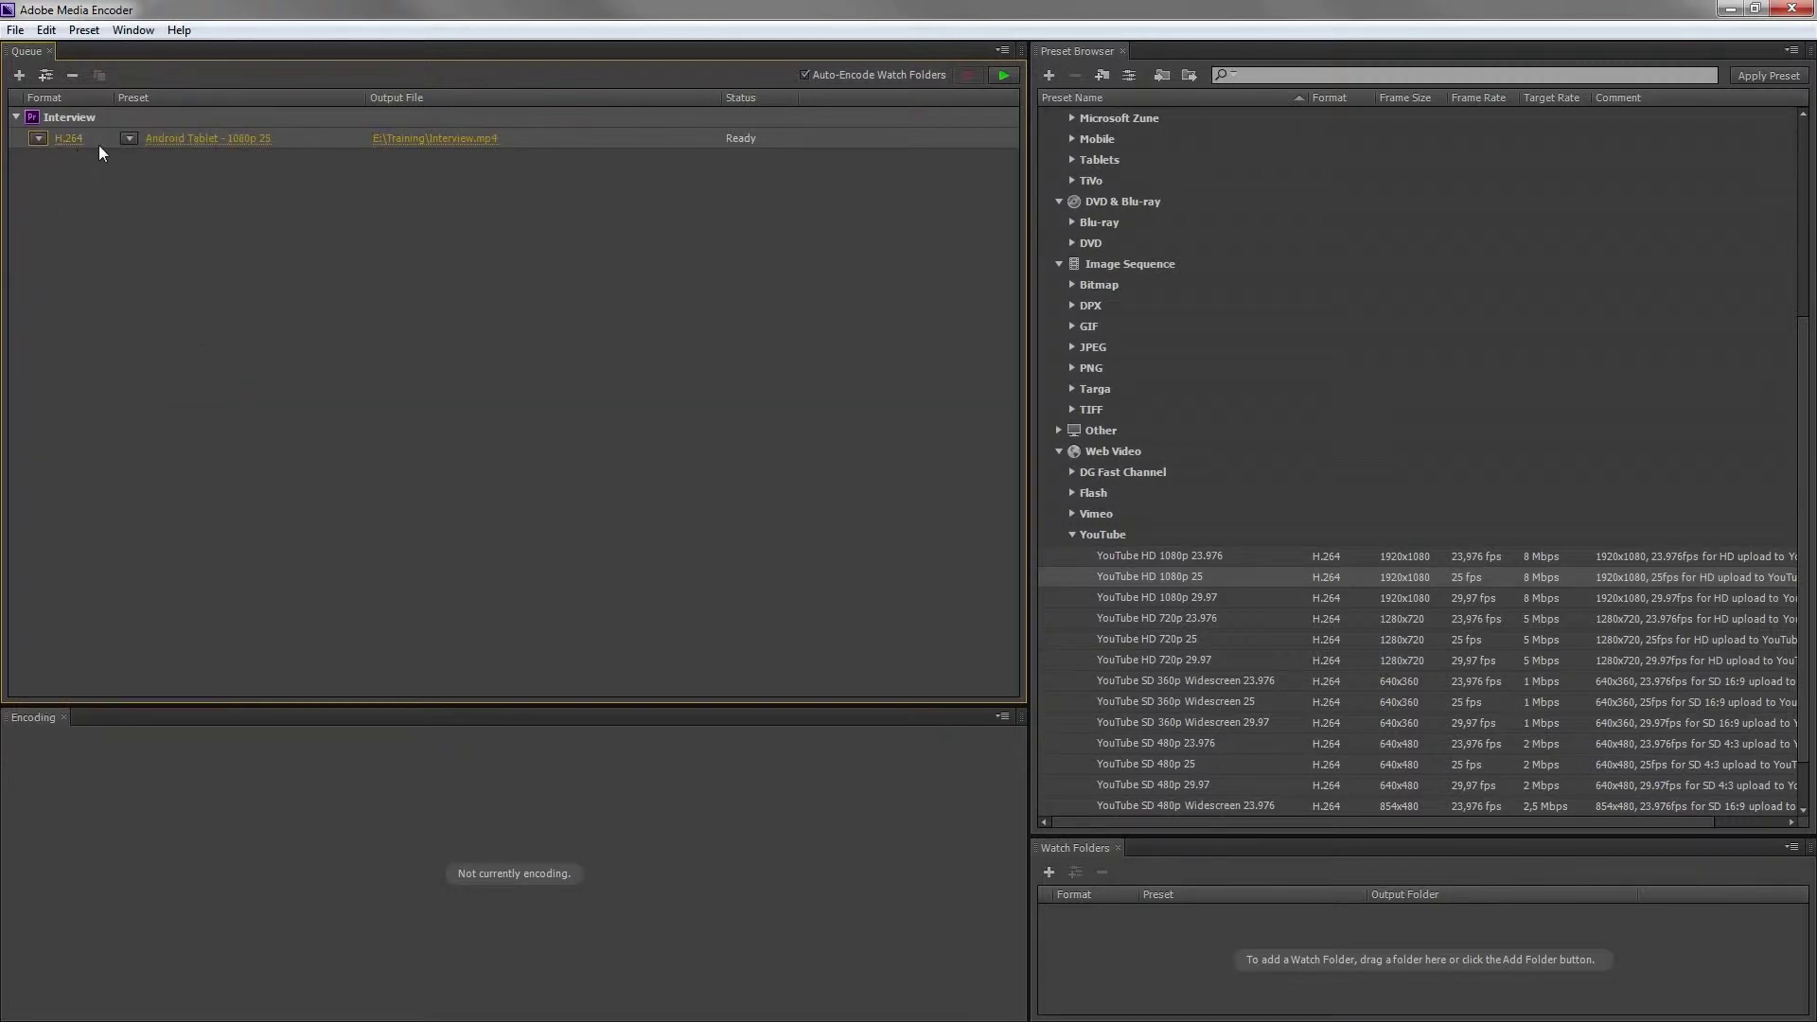
{"action": "left_click", "coordinate": [128, 139]}
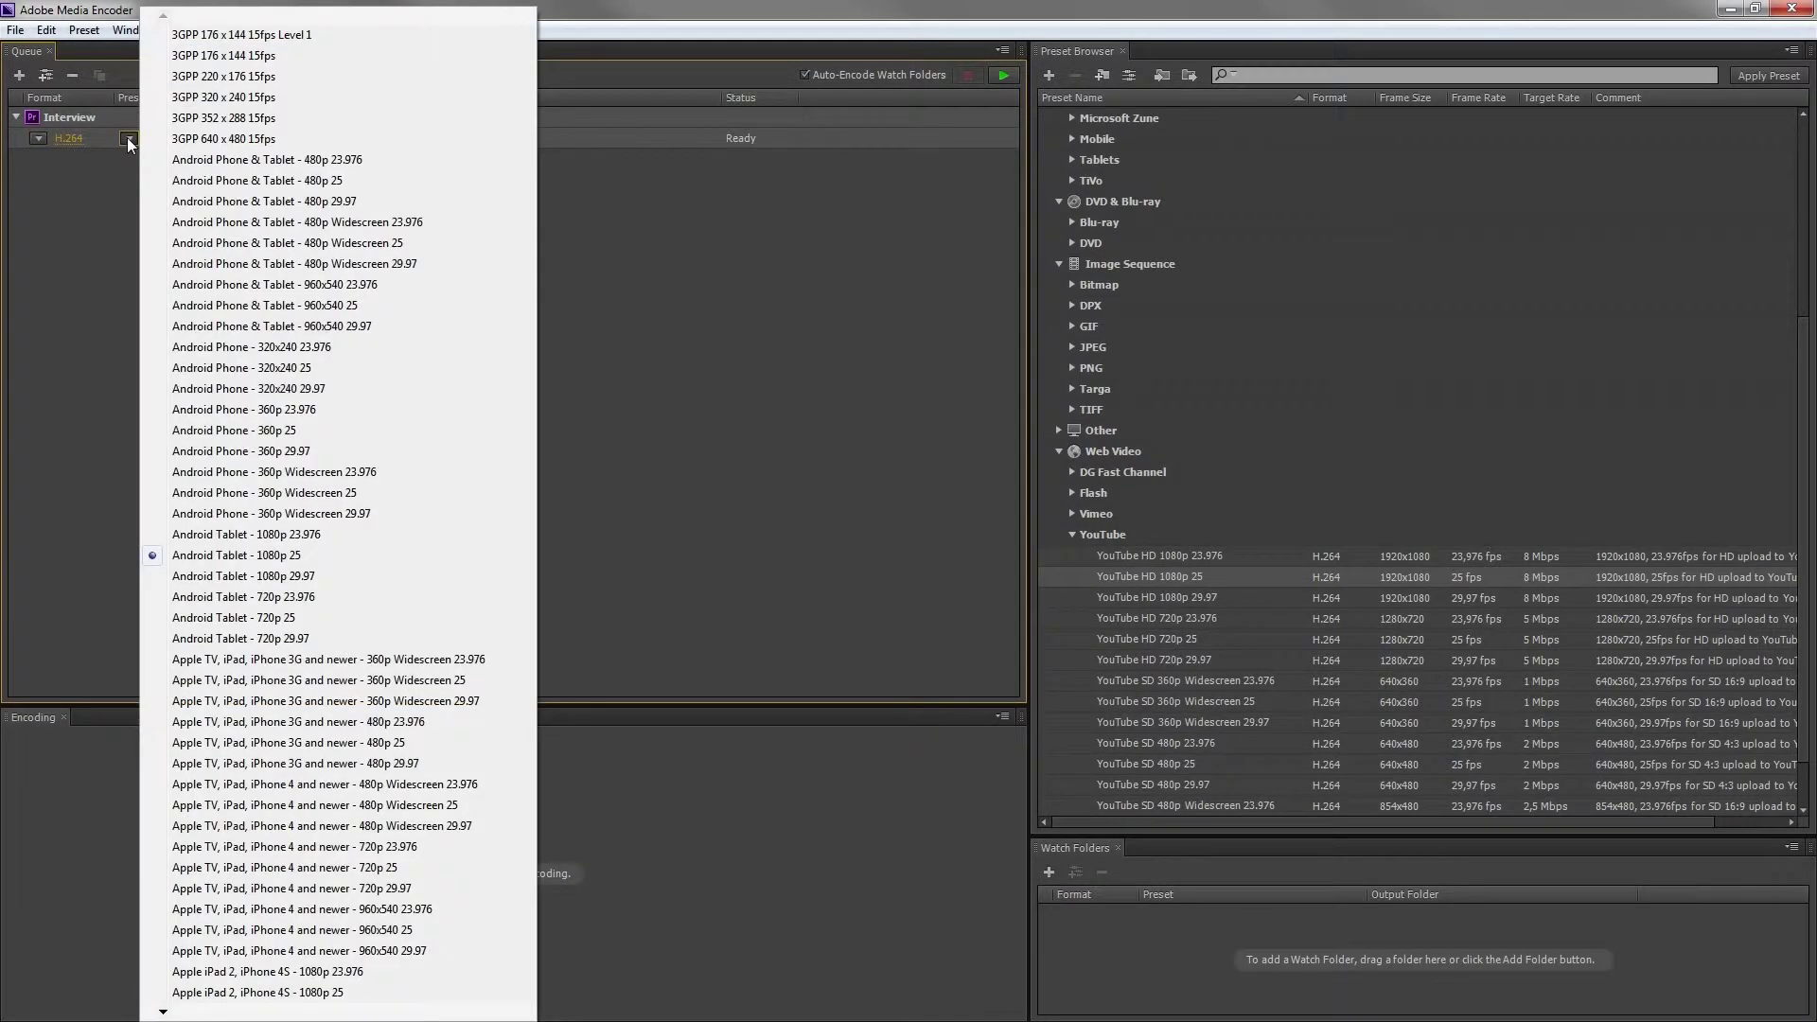
{"action": "mouse_move", "coordinate": [167, 1013]}
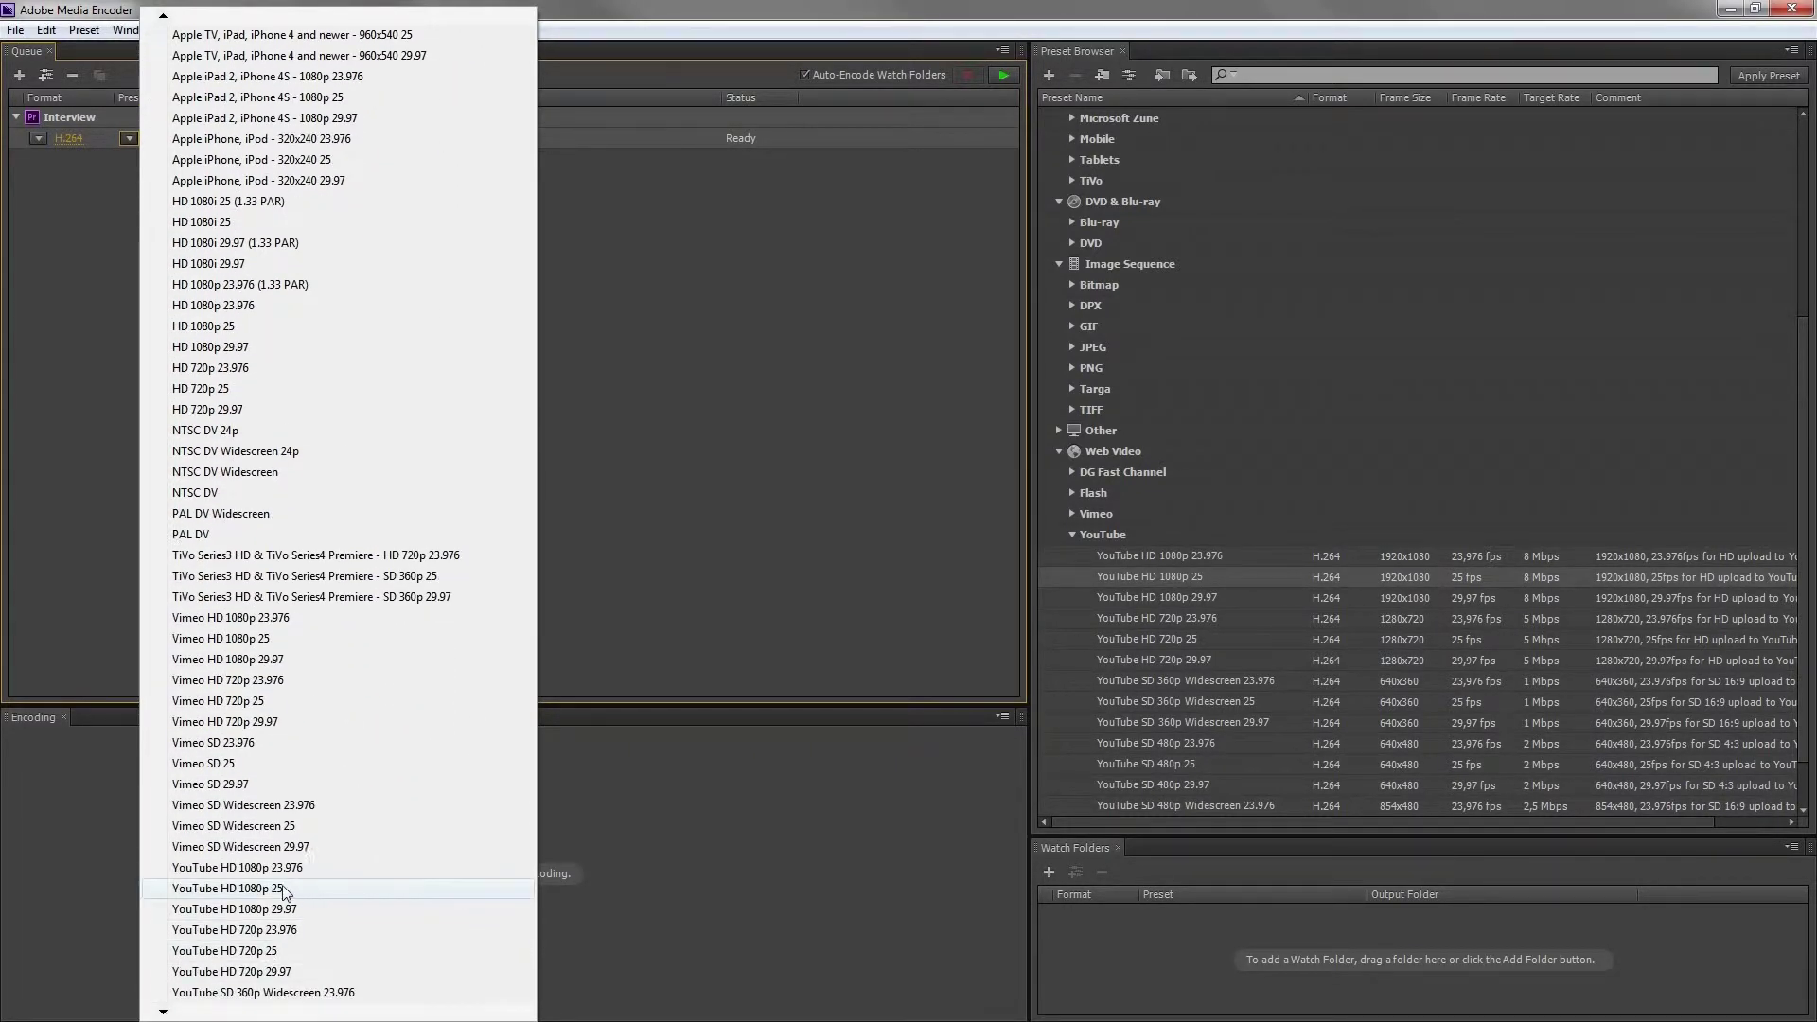
{"action": "left_click", "coordinate": [281, 887]}
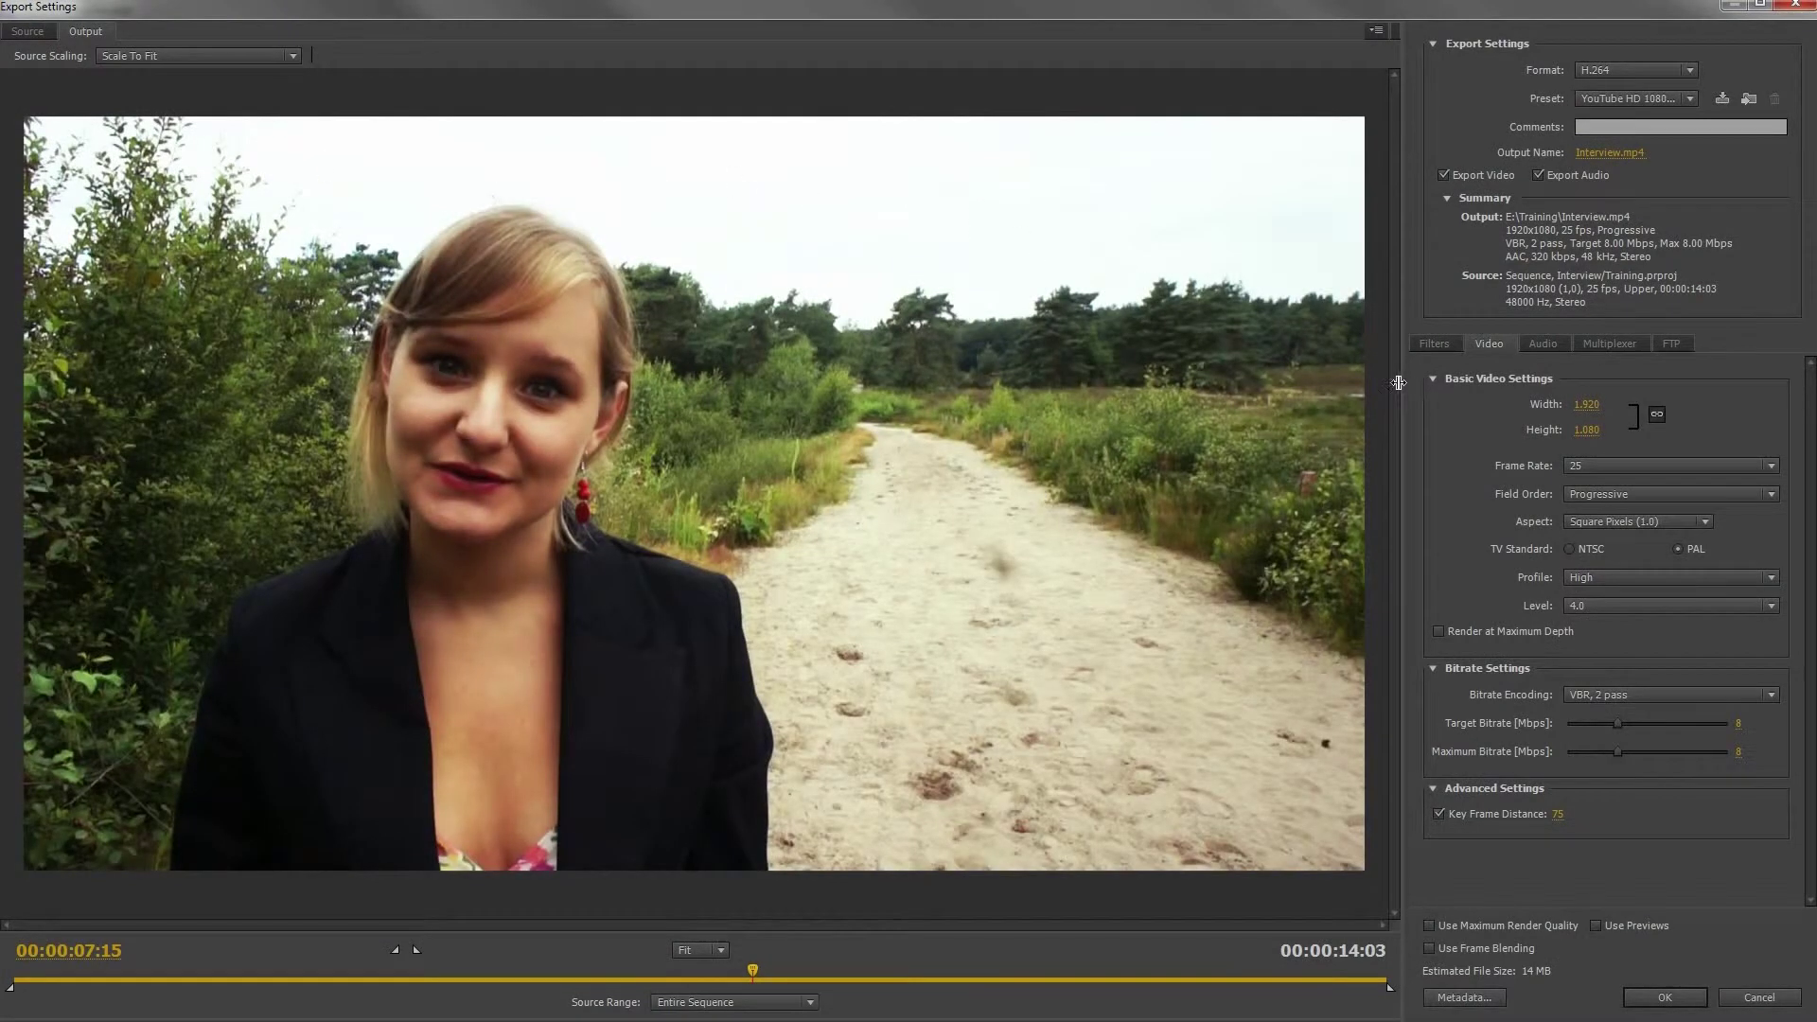
Step: Widen the Export Settings panel and drop target and maximum bitrate to 0.19 Mbps
{"action": "left_click_drag", "start_coordinate": [1390, 375], "coordinate": [1226, 386]}
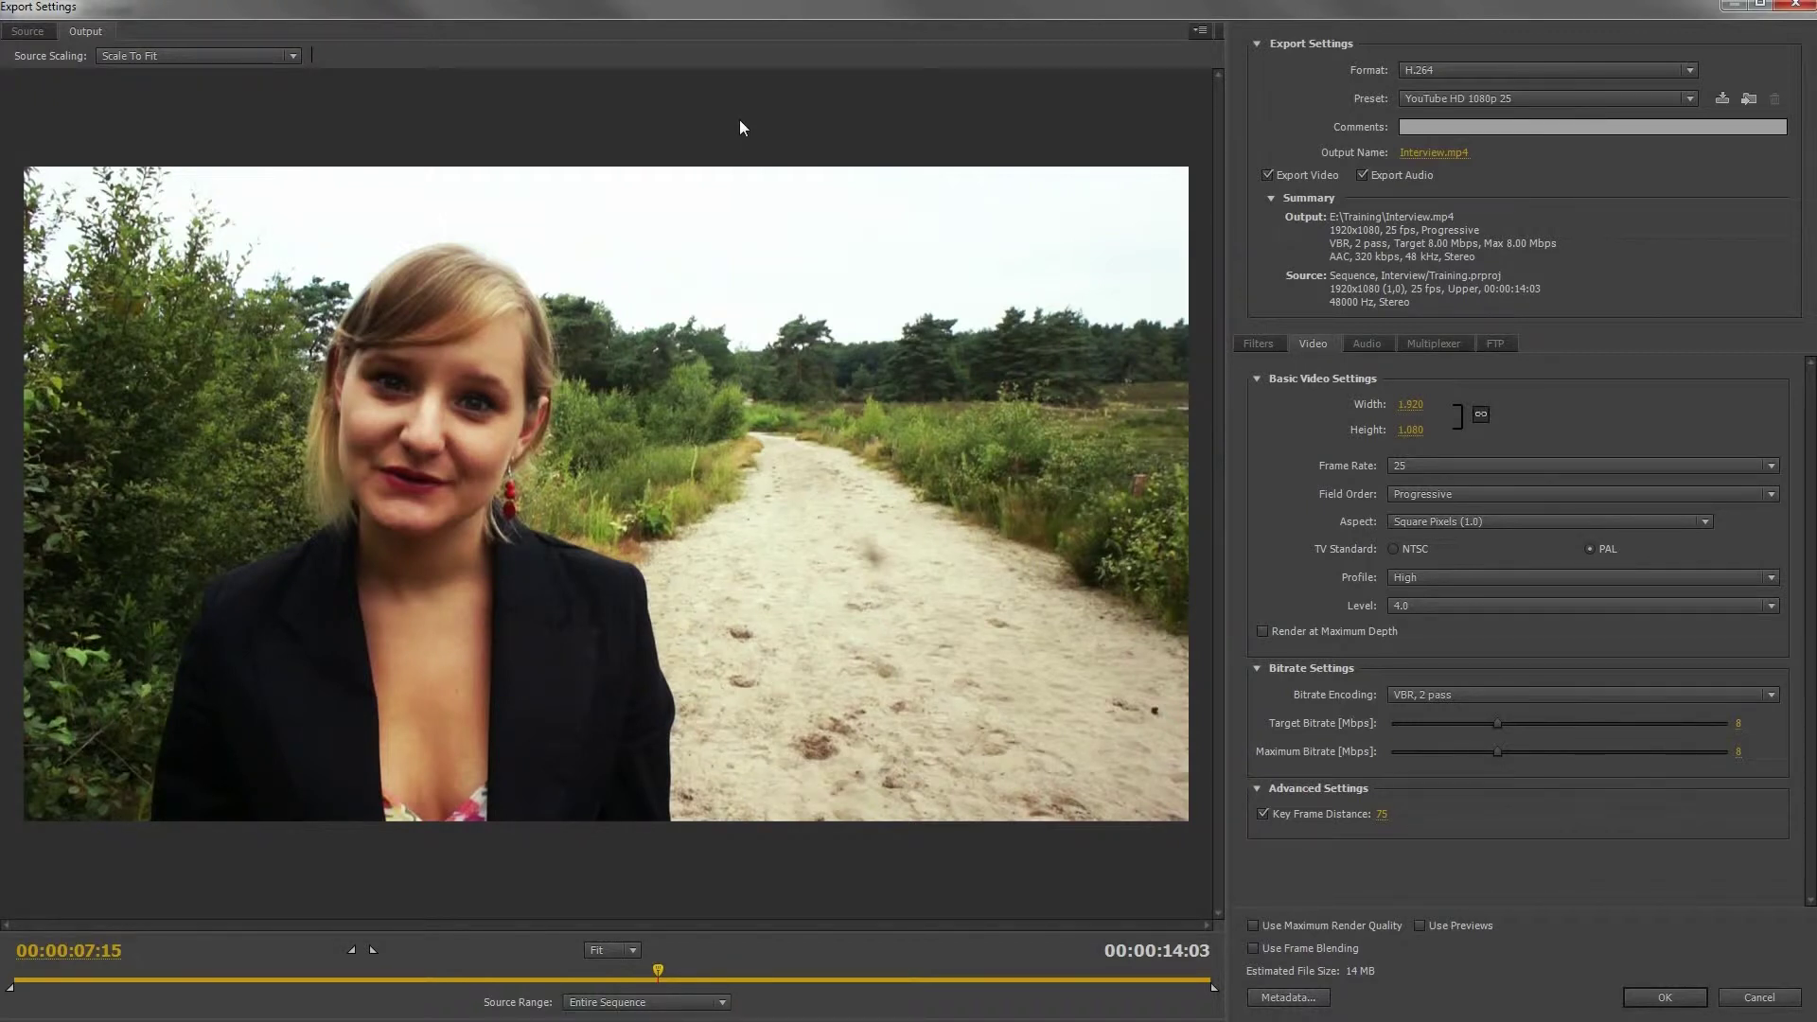
{"action": "left_click", "coordinate": [28, 34]}
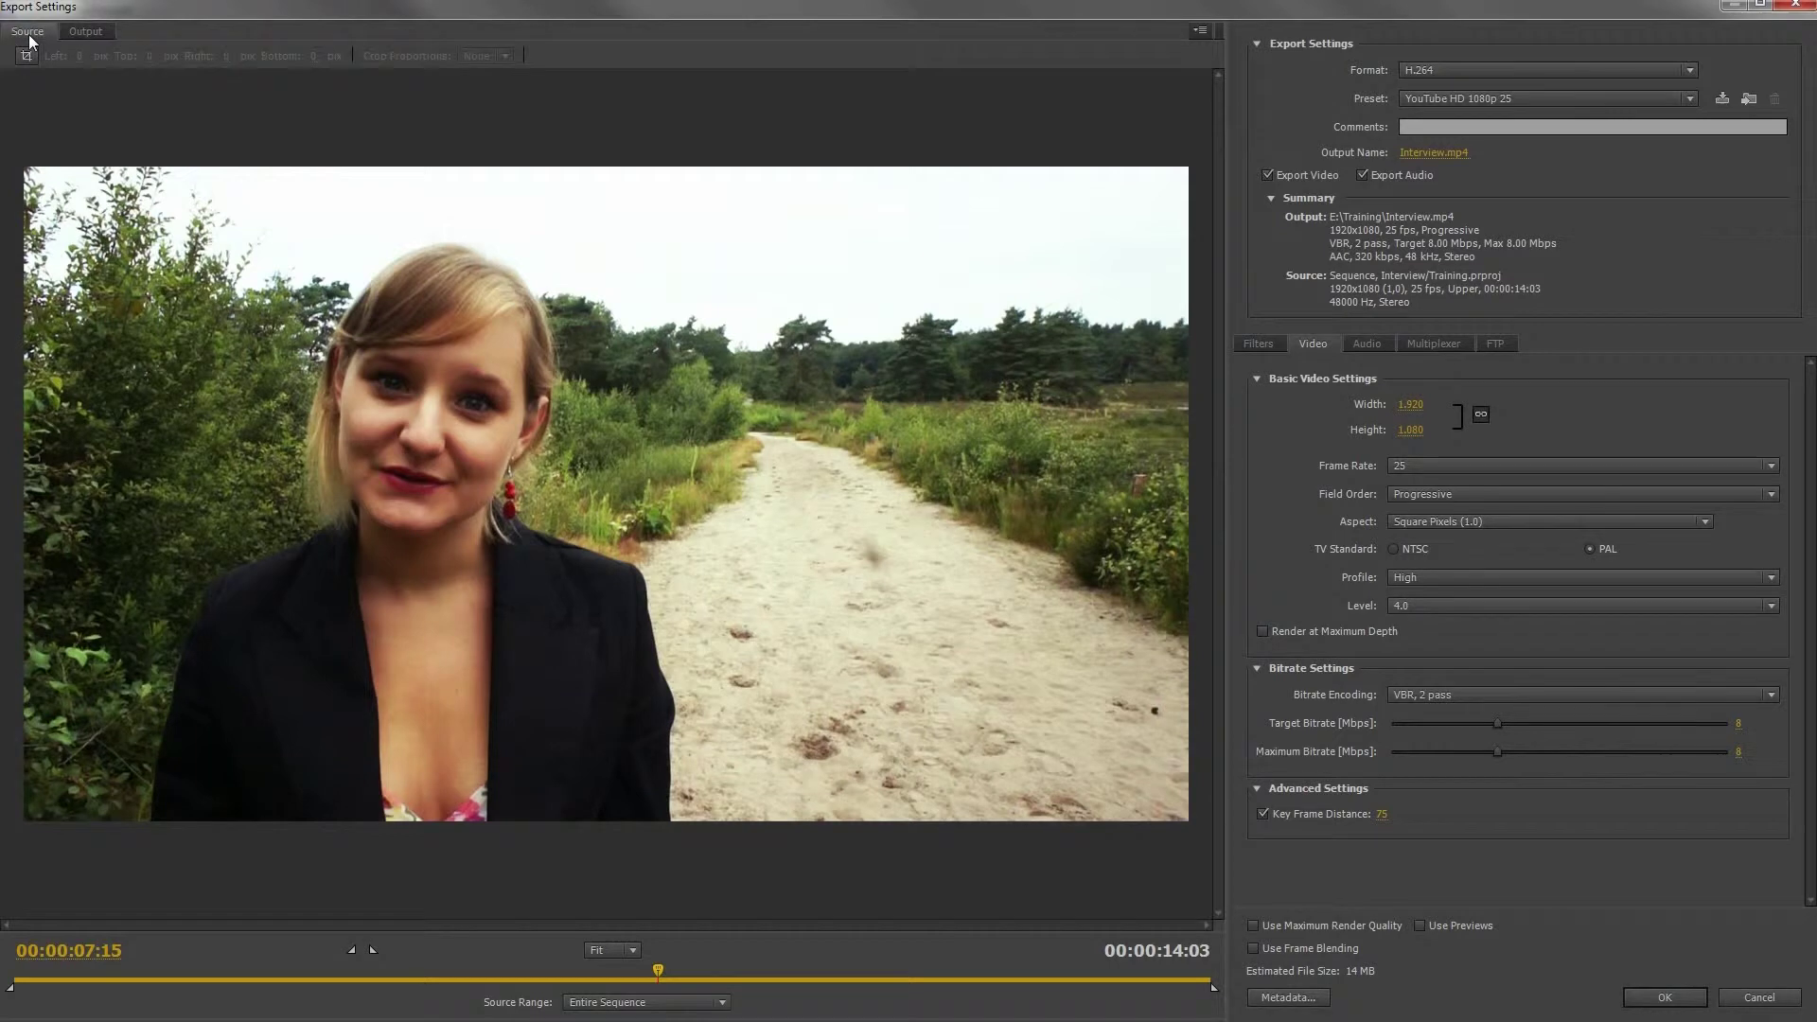
{"action": "left_click", "coordinate": [84, 36]}
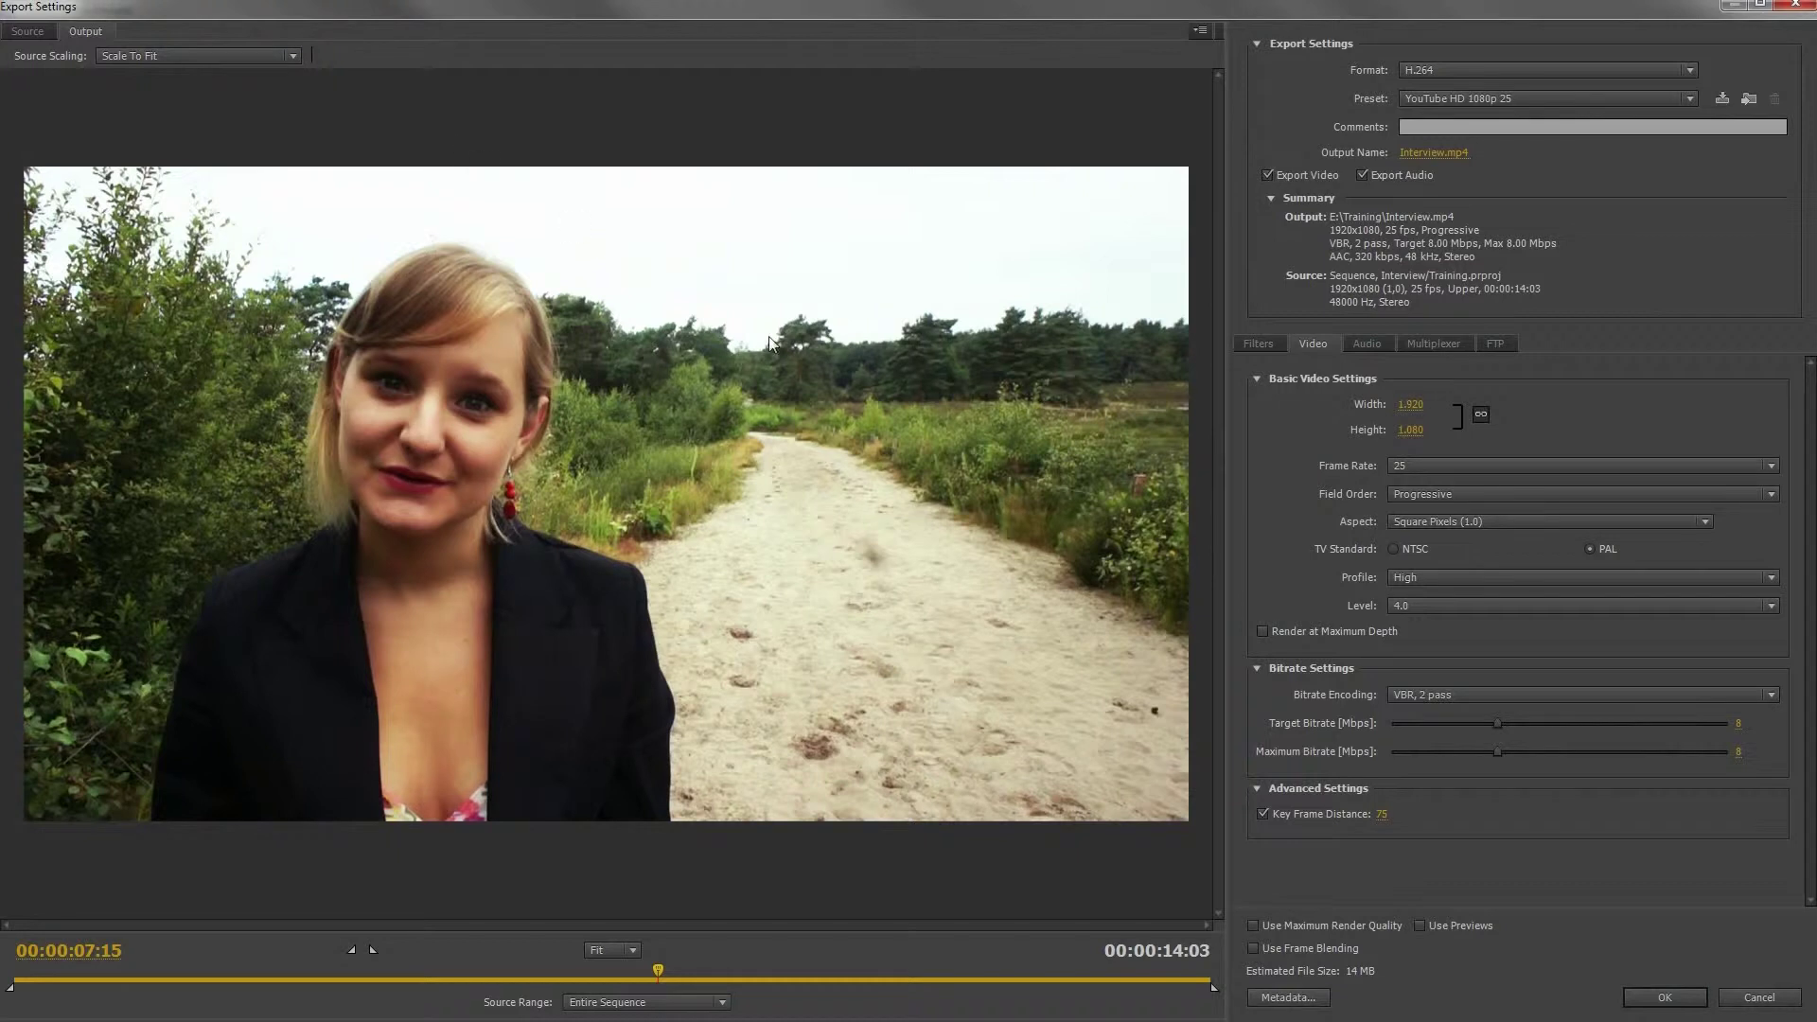
{"action": "left_click_drag", "start_coordinate": [1496, 724], "coordinate": [1384, 727]}
{"action": "left_click_drag", "start_coordinate": [1503, 750], "coordinate": [1428, 746]}
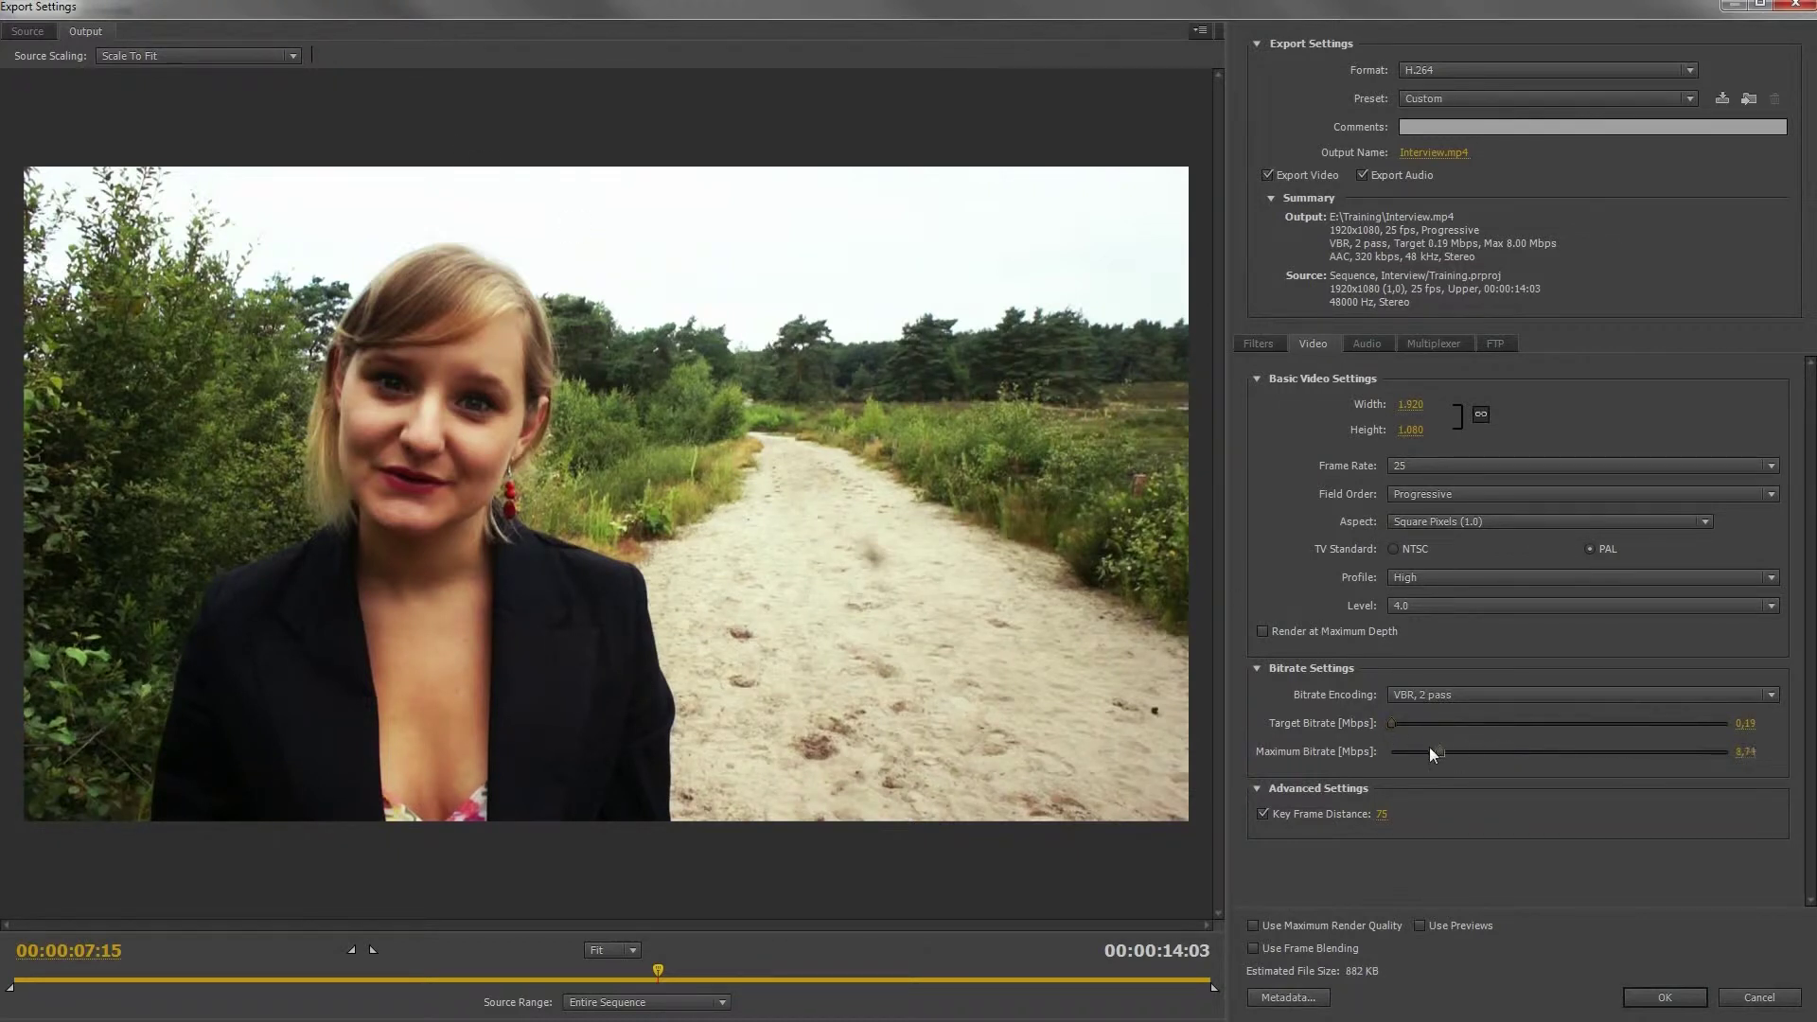
{"action": "left_click", "coordinate": [23, 40]}
{"action": "left_click", "coordinate": [81, 37]}
{"action": "left_click", "coordinate": [25, 32]}
{"action": "left_click", "coordinate": [99, 32]}
Step: Check the Multiplexer settings, keeping the MP4 container with Standard stream compatibility
{"action": "left_click", "coordinate": [1374, 345]}
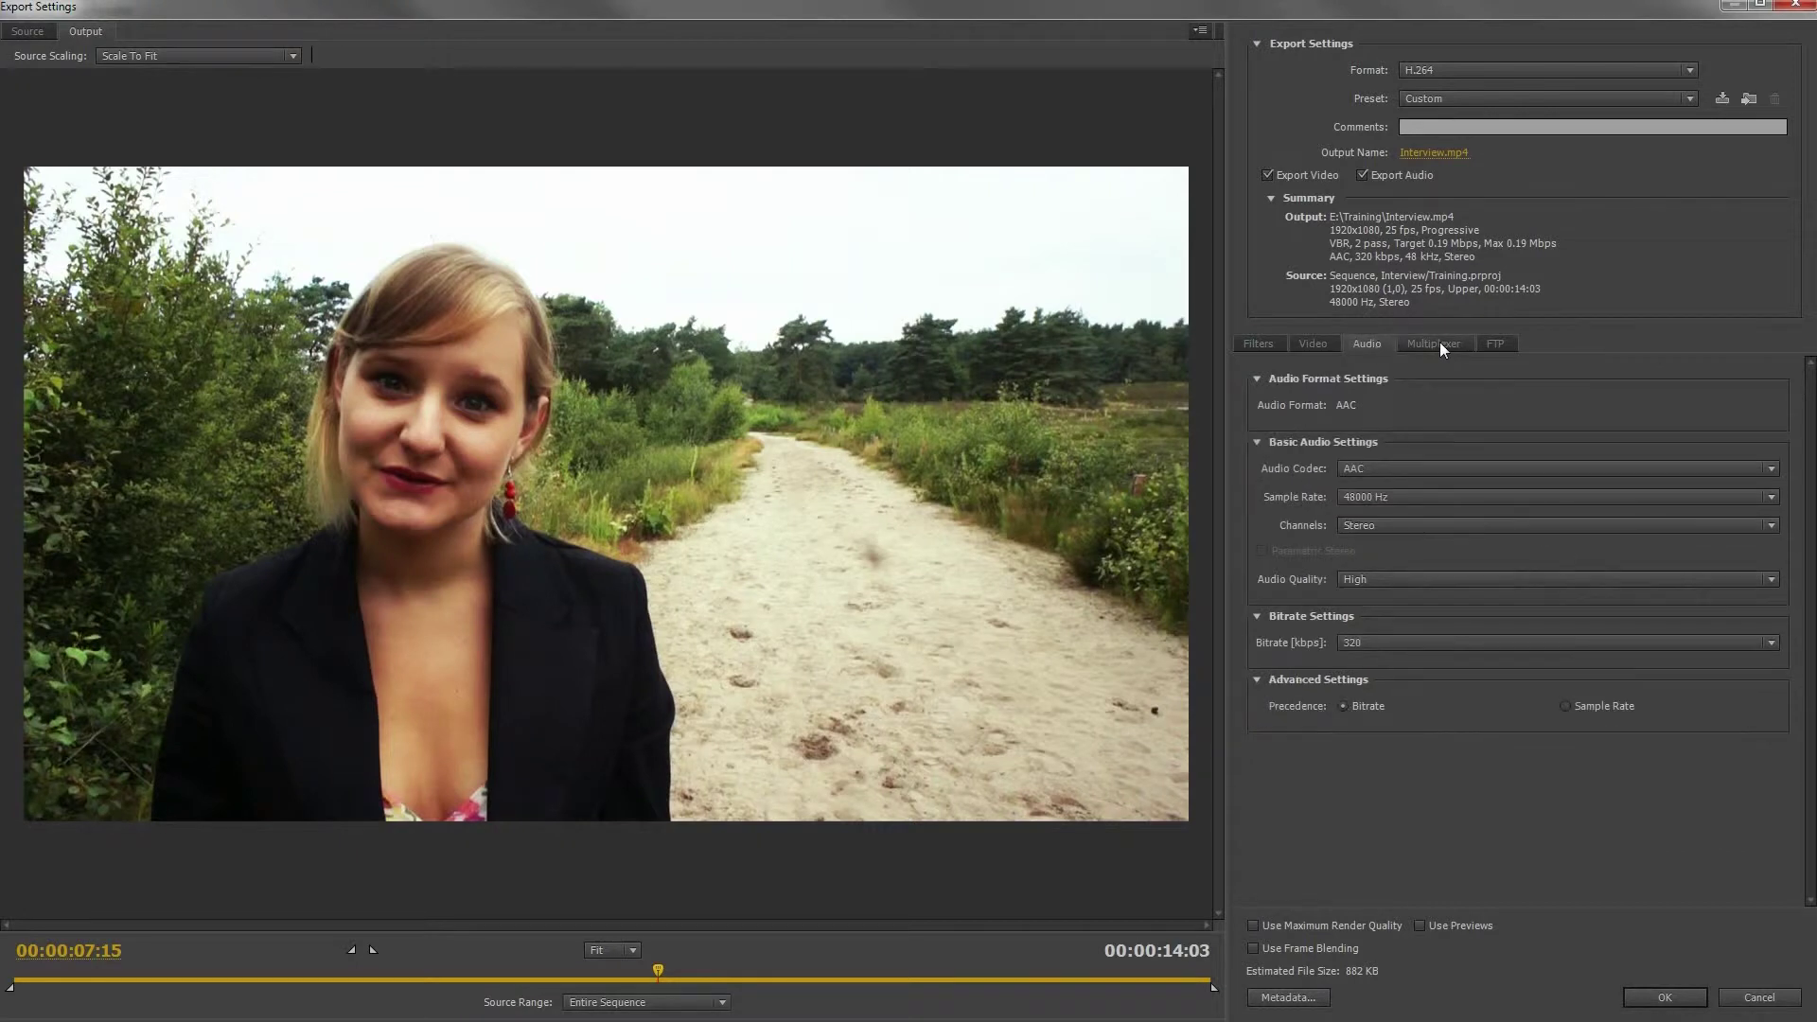
{"action": "left_click", "coordinate": [1440, 342]}
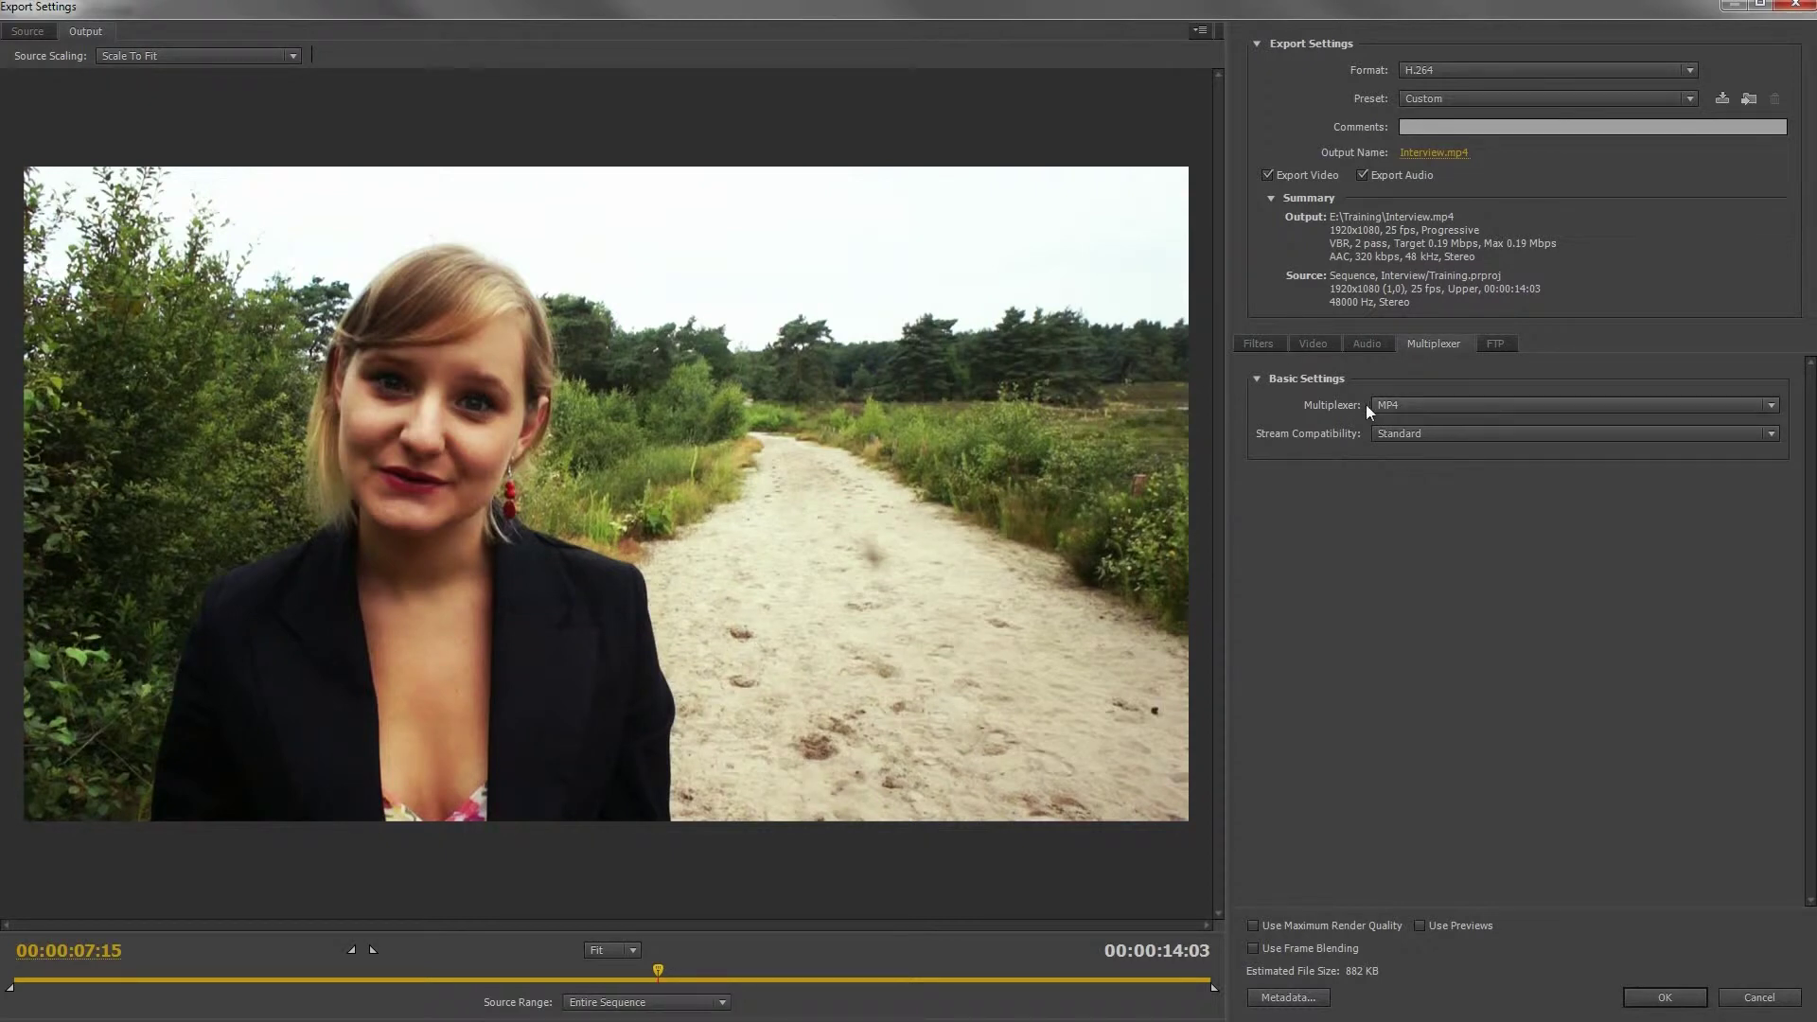
{"action": "left_click", "coordinate": [1769, 406]}
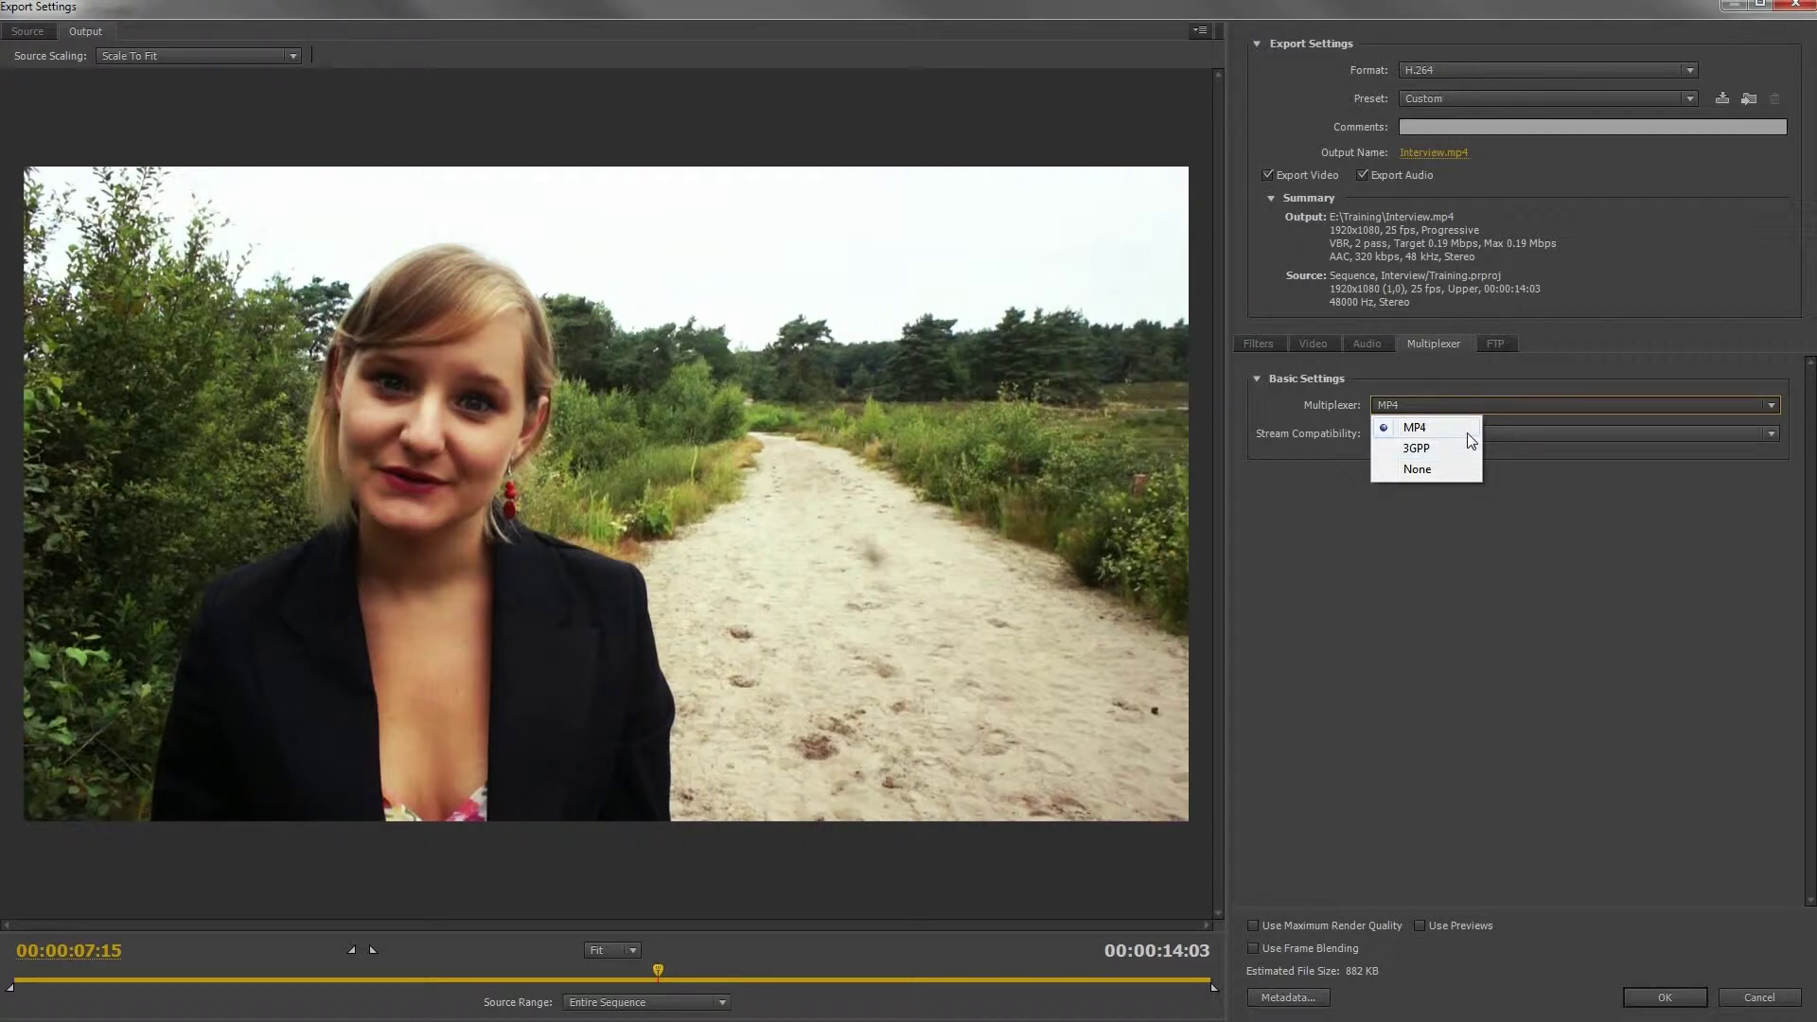
{"action": "left_click", "coordinate": [1467, 432]}
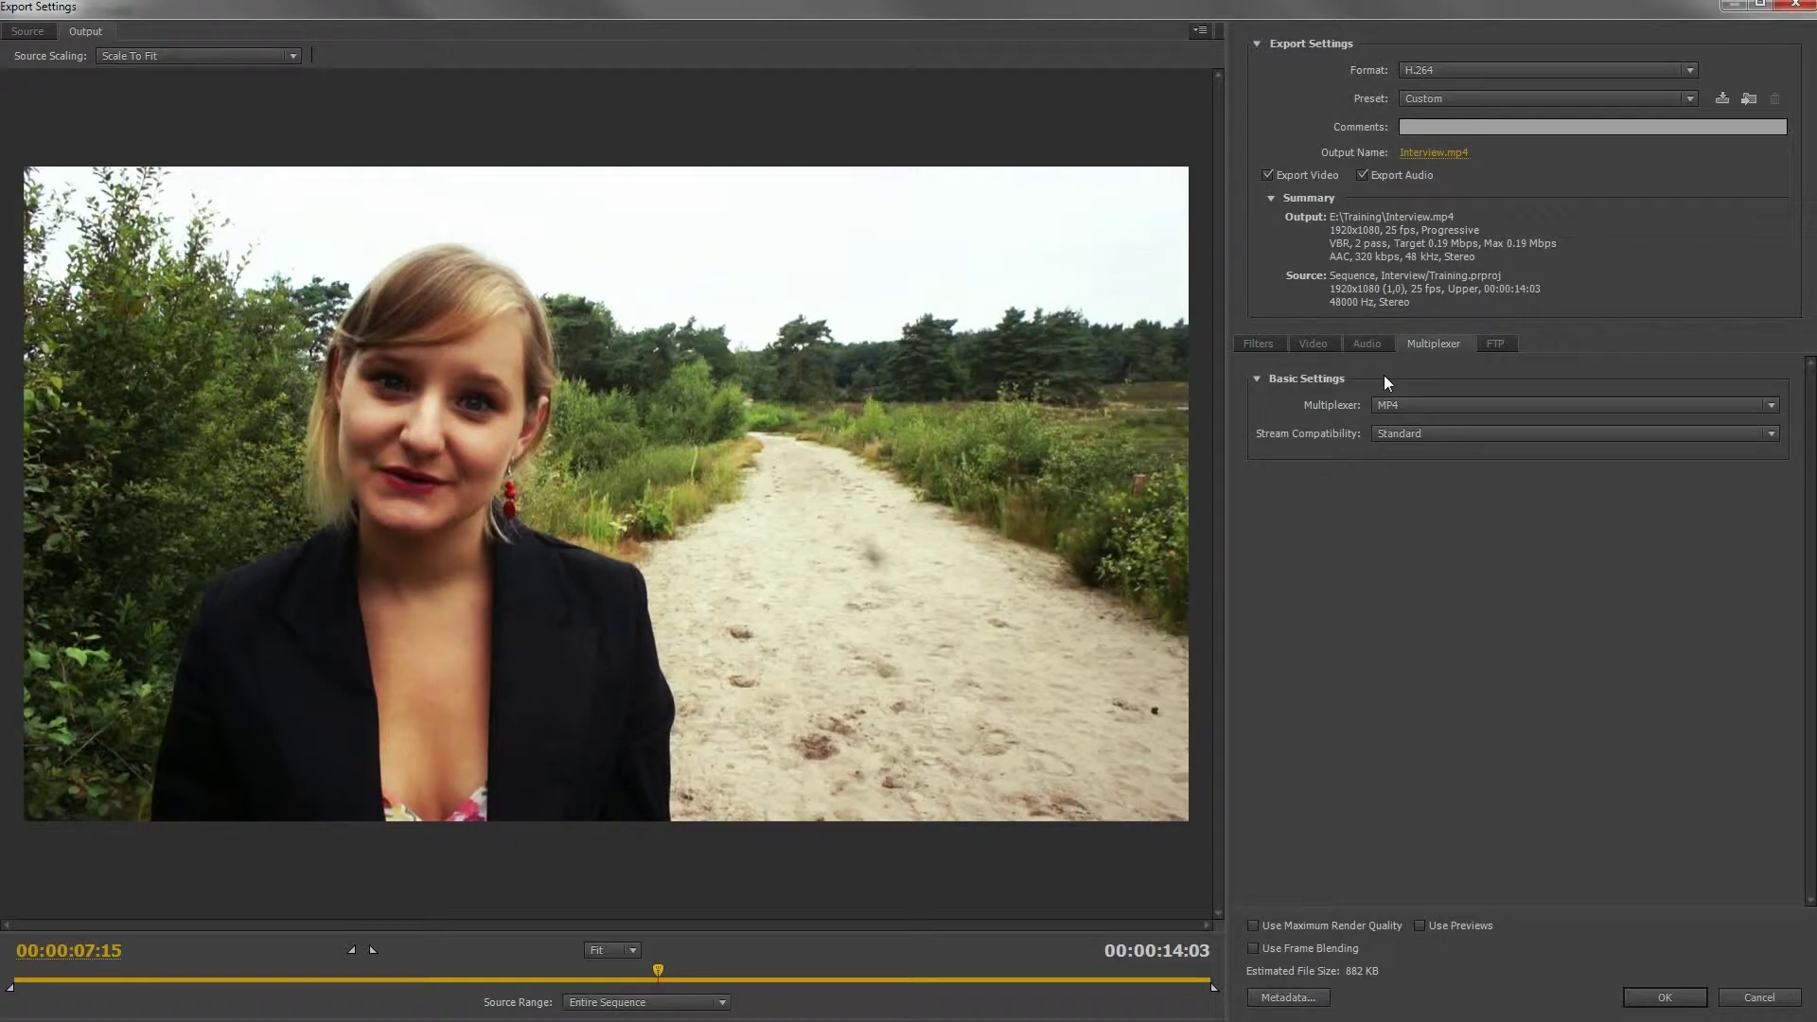
Step: On the Video tab, try a width of 1280, which scales the height to 720
{"action": "left_click", "coordinate": [1315, 345]}
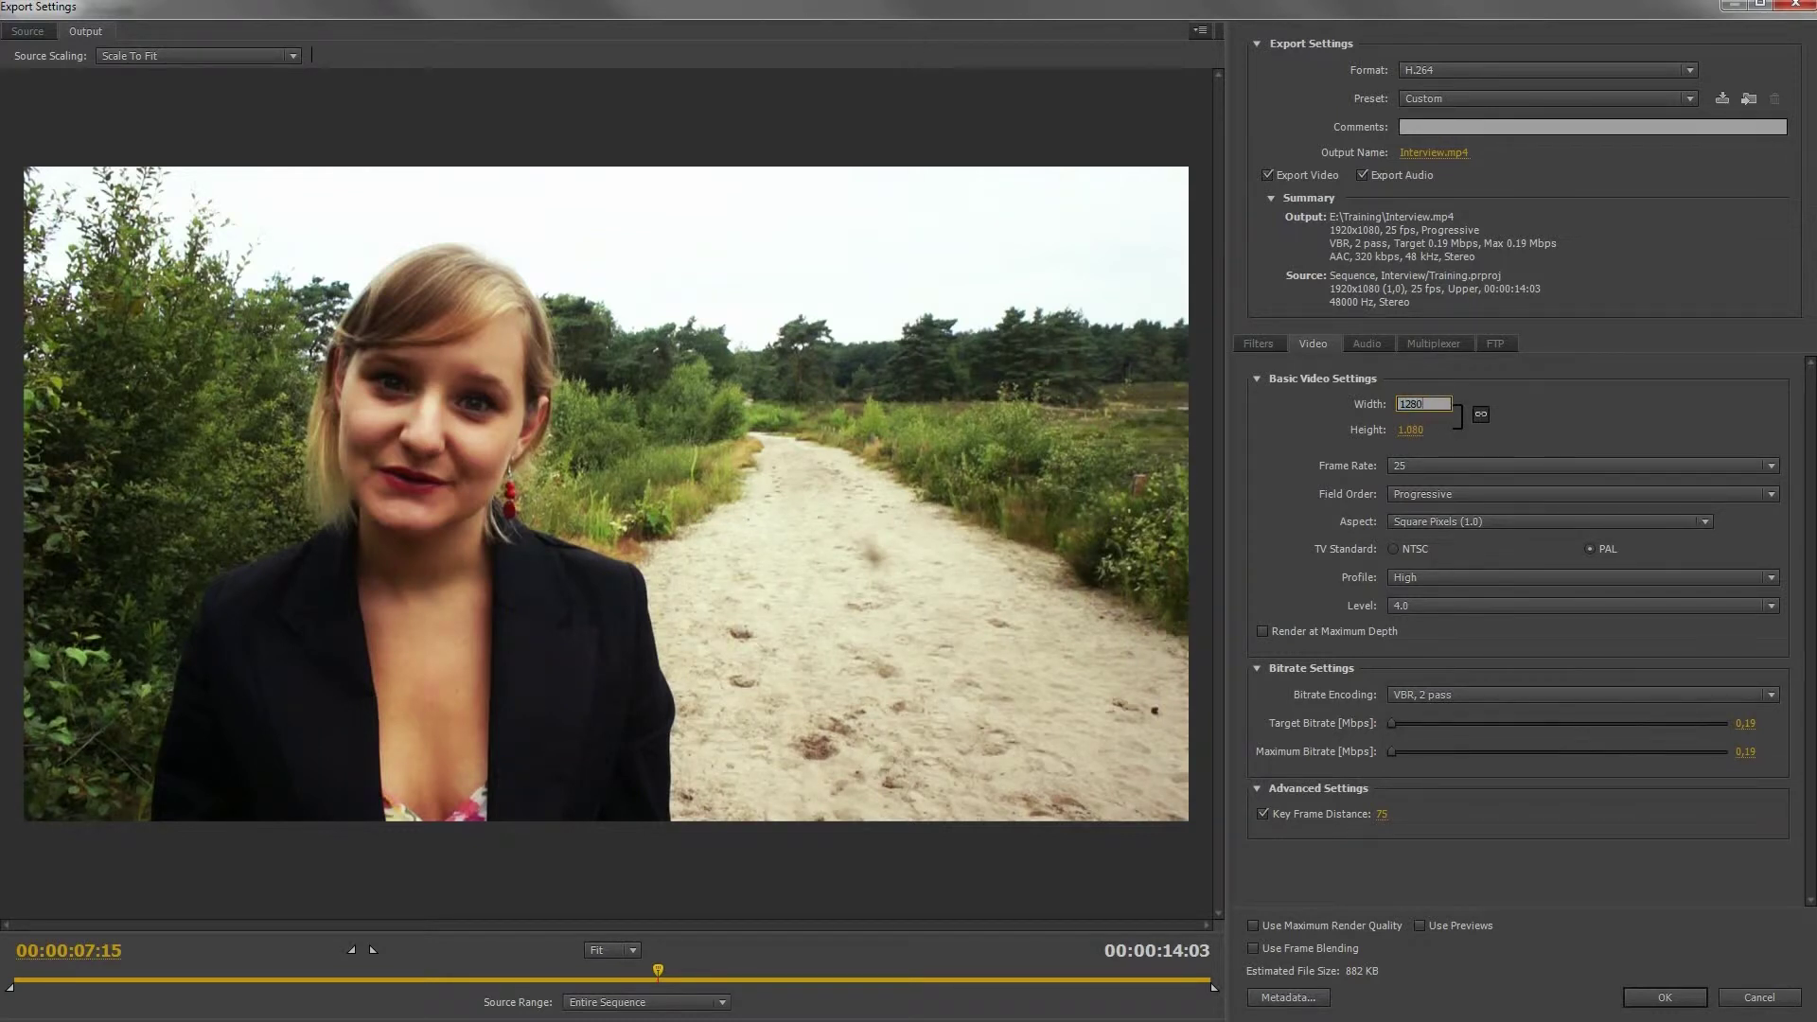
{"action": "key", "text": "Return"}
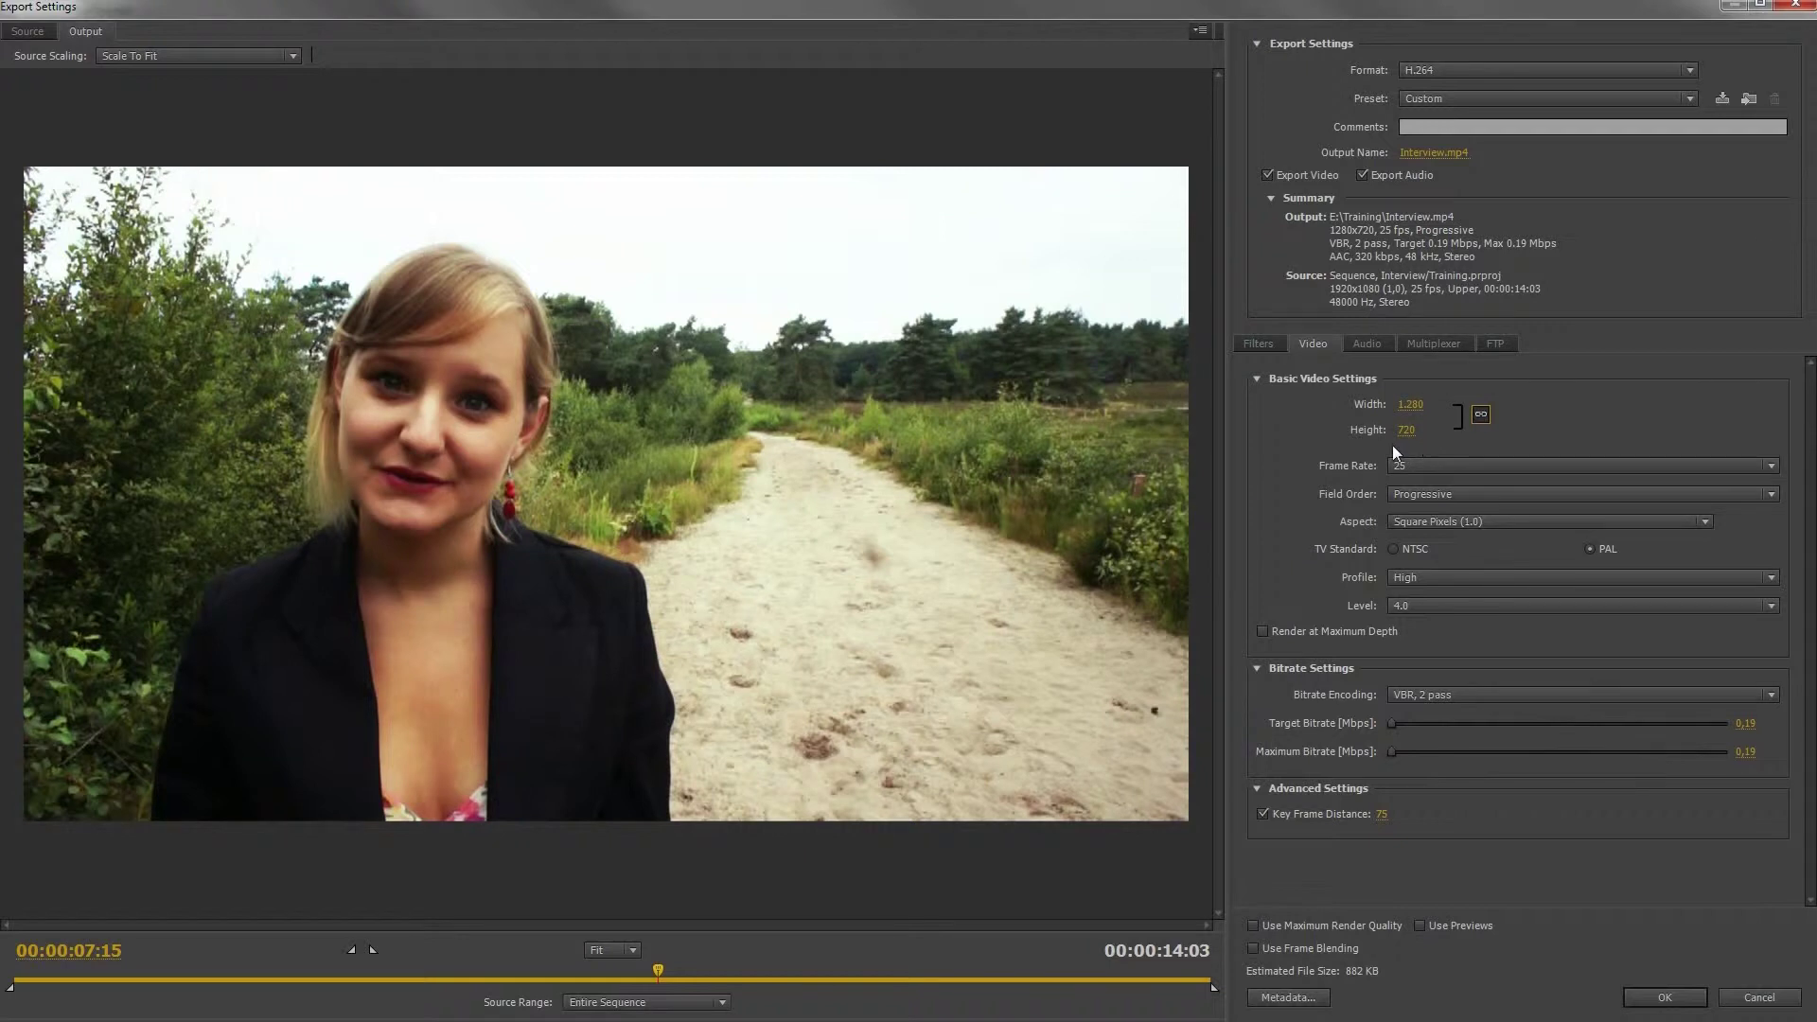
{"action": "left_click", "coordinate": [27, 31]}
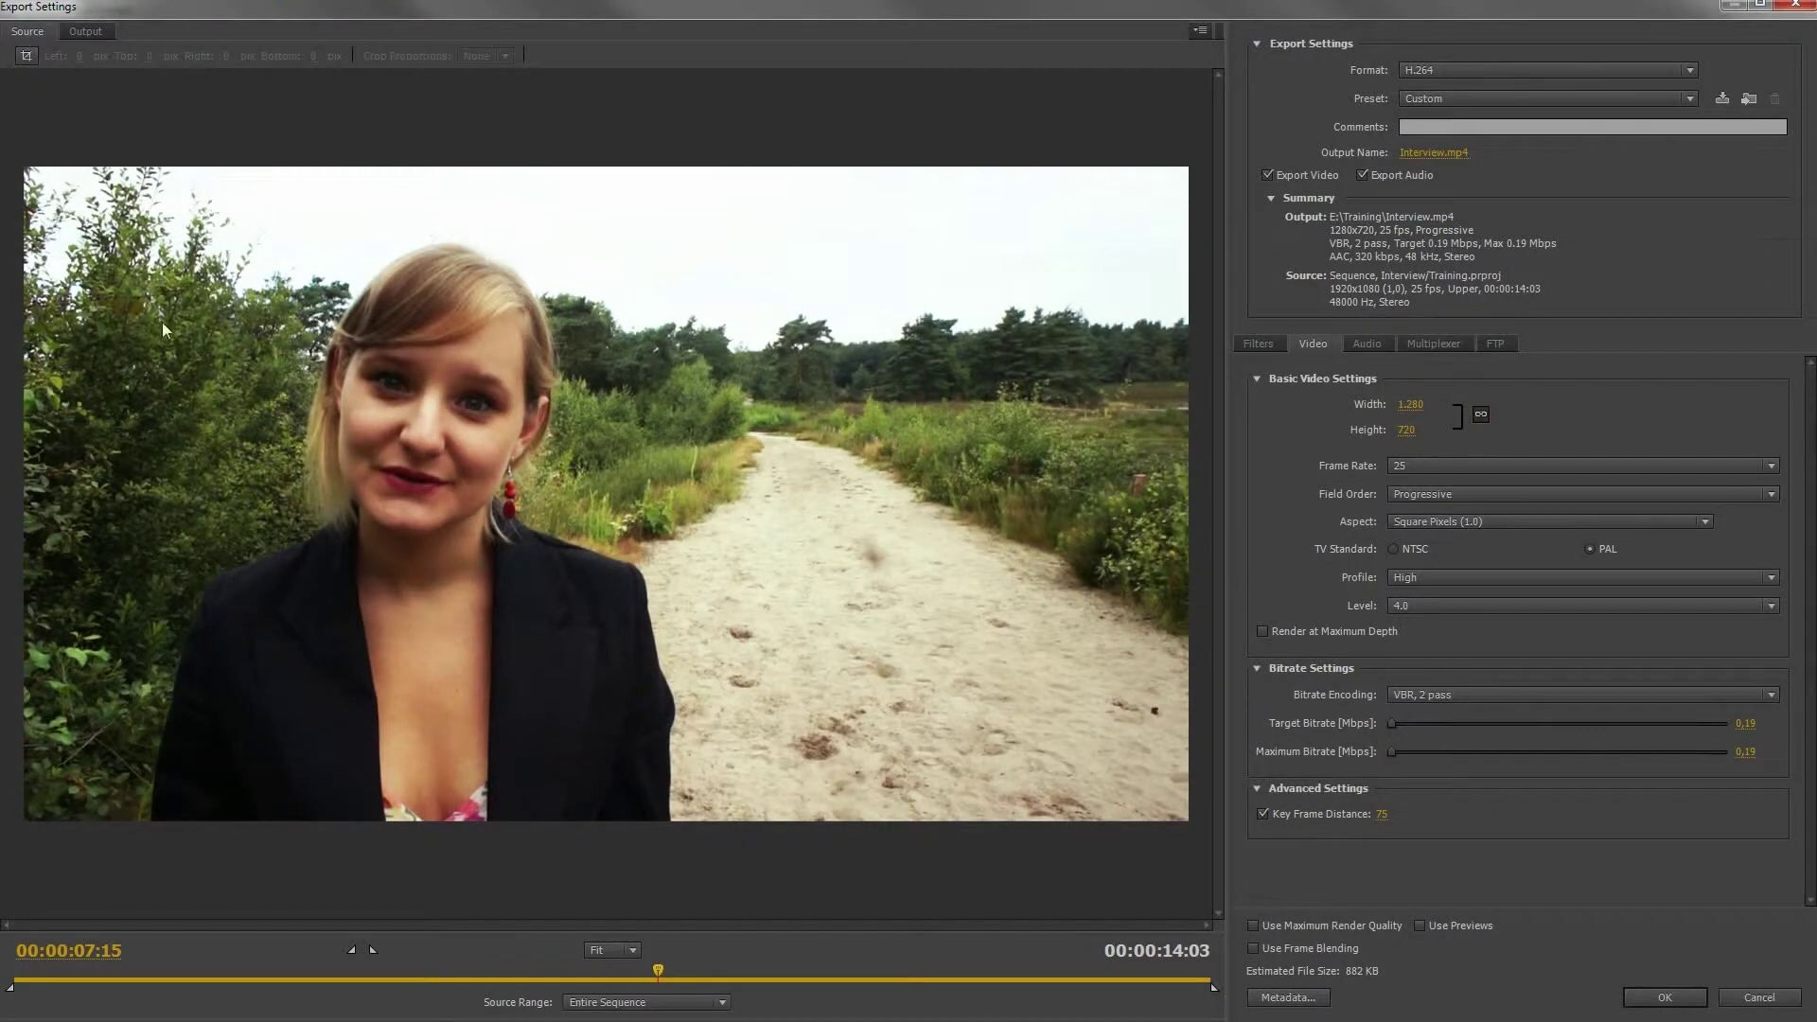
{"action": "left_click", "coordinate": [94, 32]}
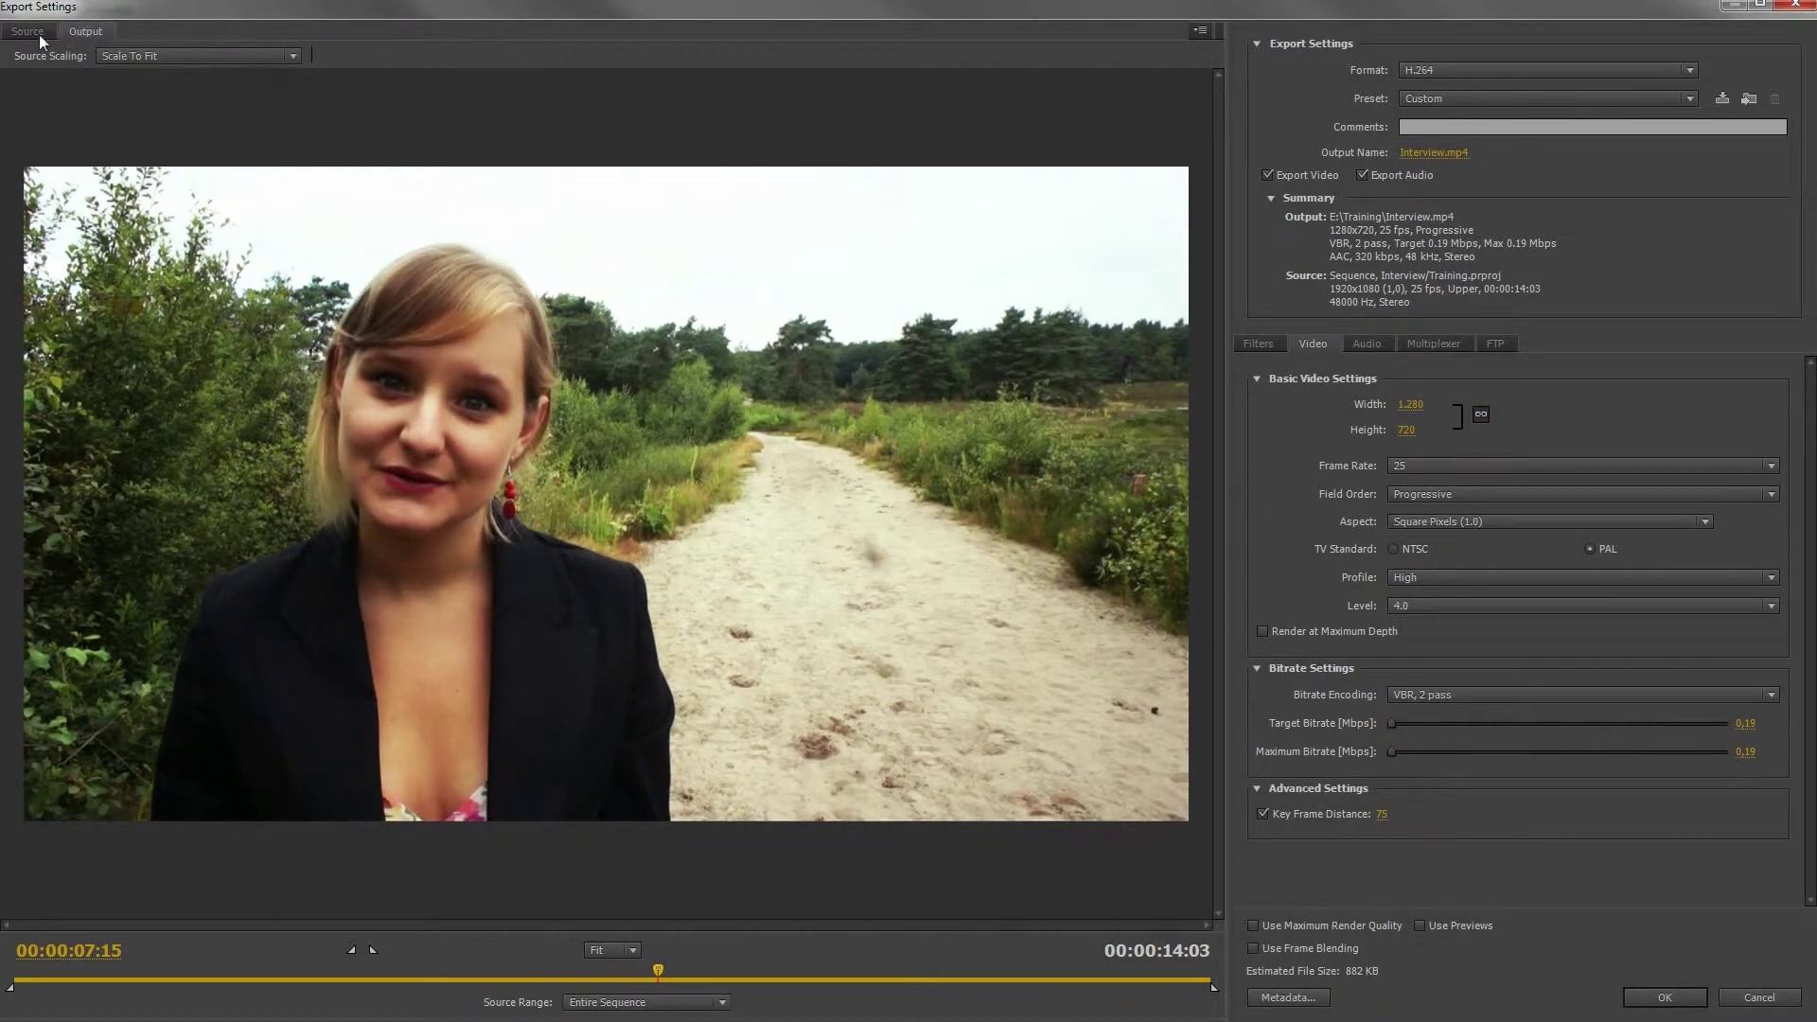
{"action": "left_click", "coordinate": [38, 33]}
{"action": "left_click", "coordinate": [85, 31]}
Step: Restore the width to 1920 (height 1080) and keep the frame rate at 25
{"action": "type", "text": "1,92"}
{"action": "type", "text": "0"}
{"action": "key", "text": "Return"}
{"action": "left_click", "coordinate": [1753, 464]}
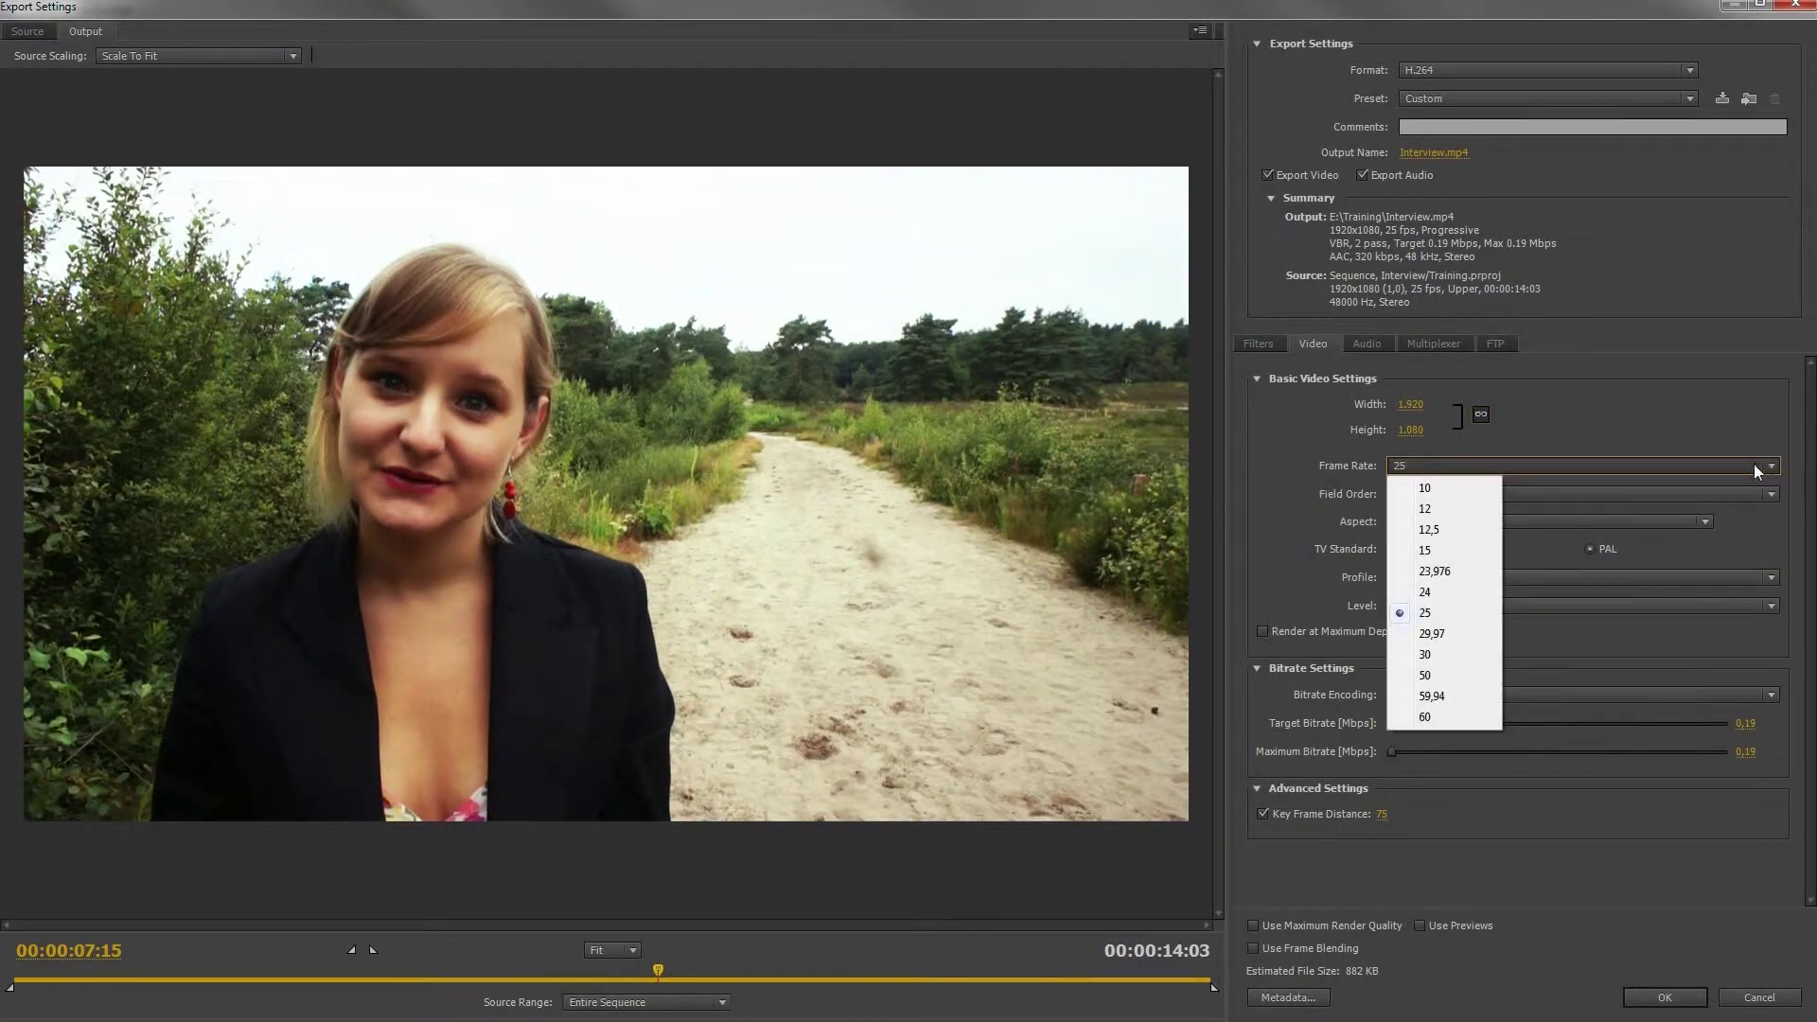
{"action": "left_click", "coordinate": [1472, 615]}
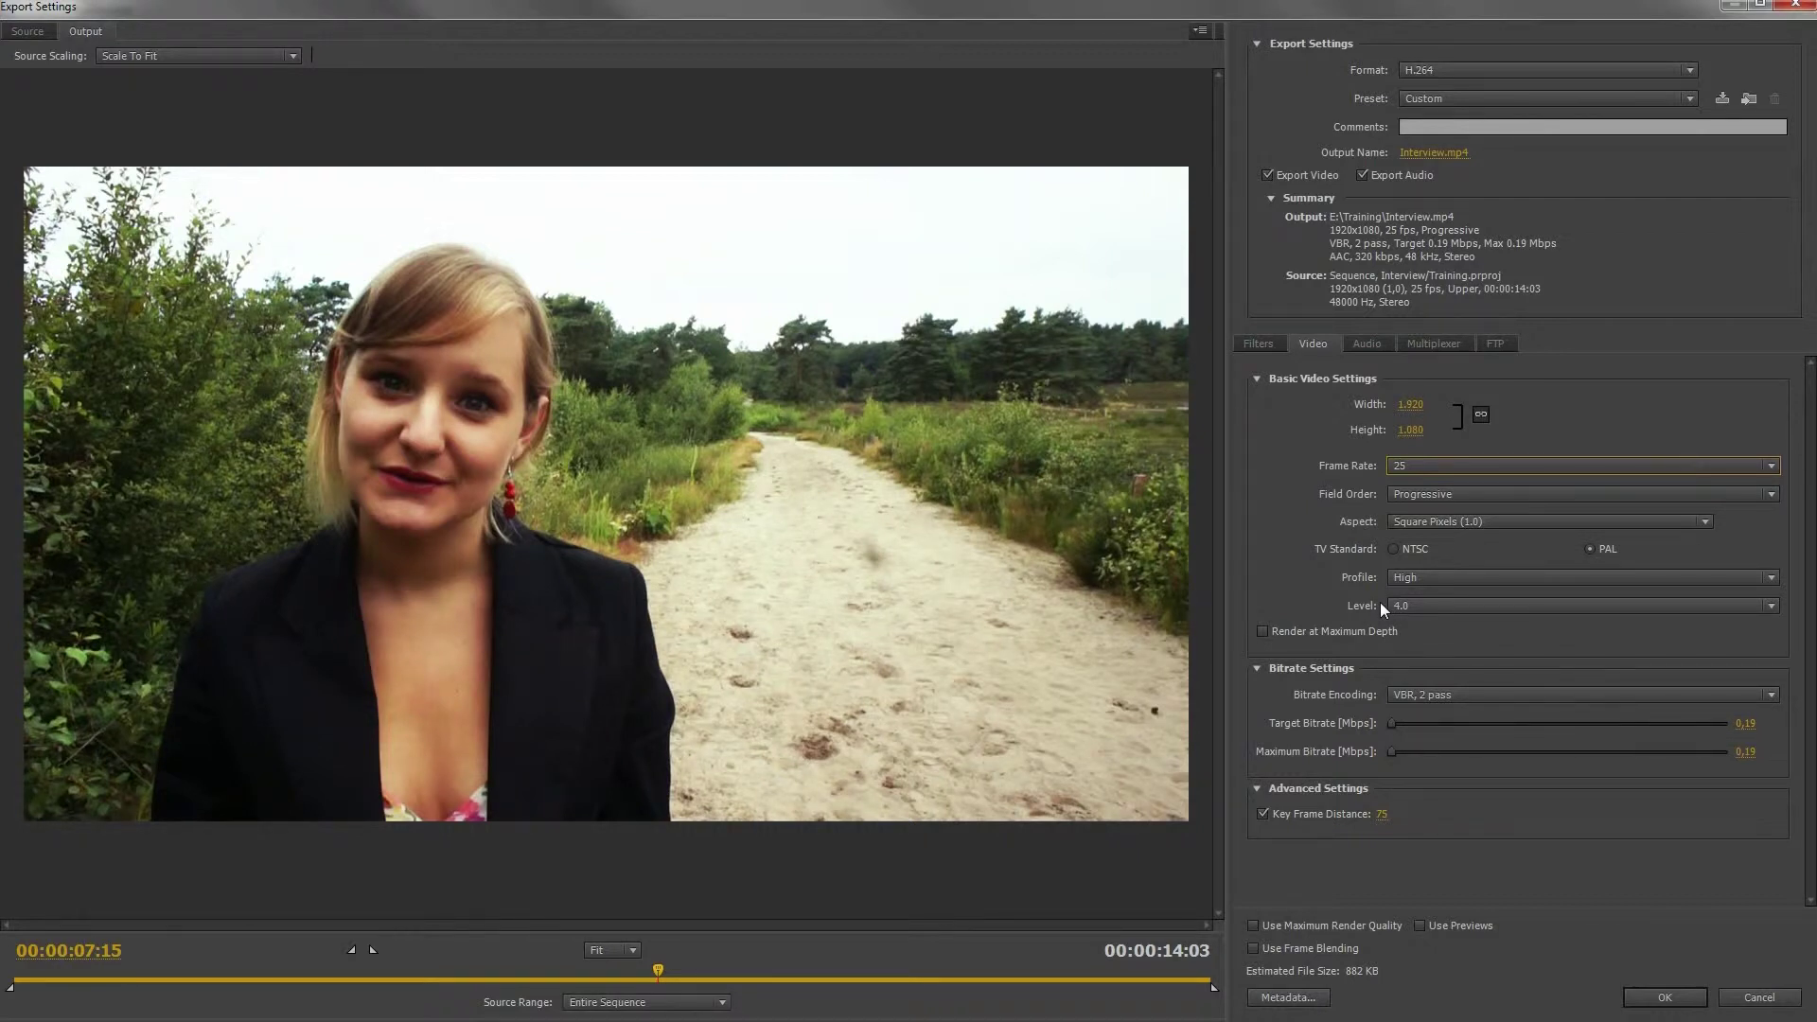
{"action": "left_click", "coordinate": [1490, 603]}
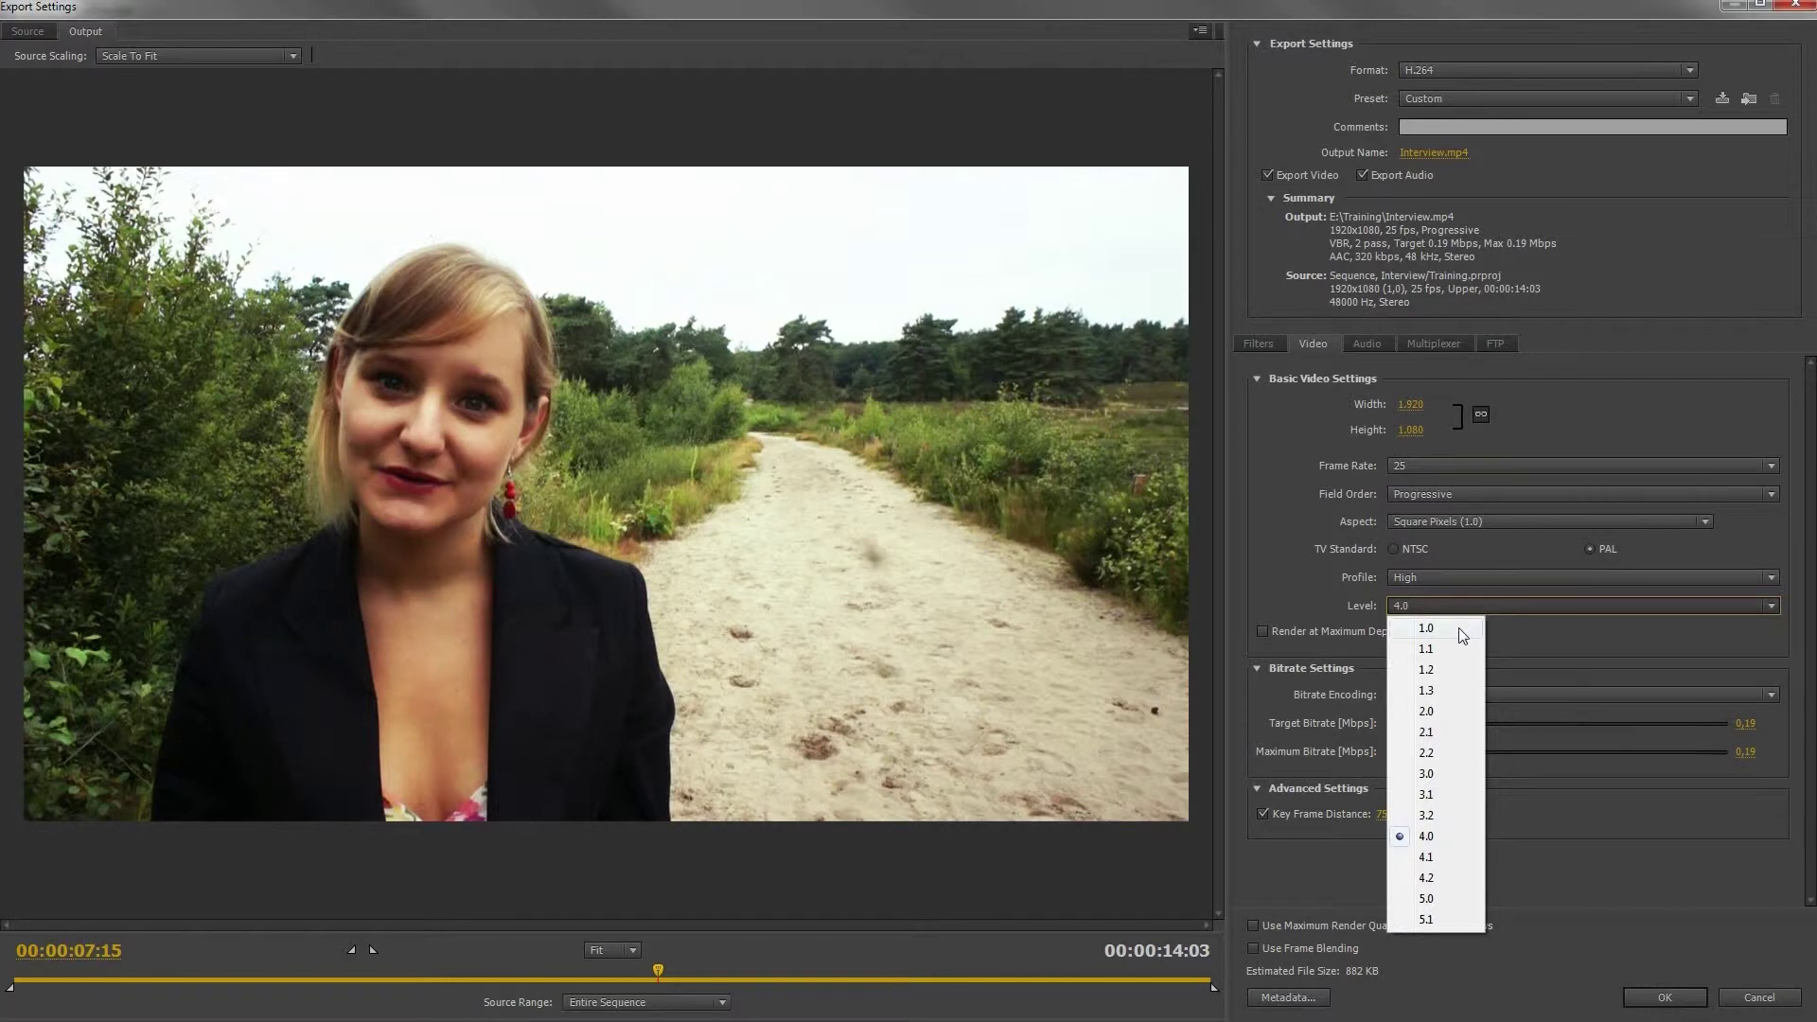
{"action": "left_click", "coordinate": [1456, 668]}
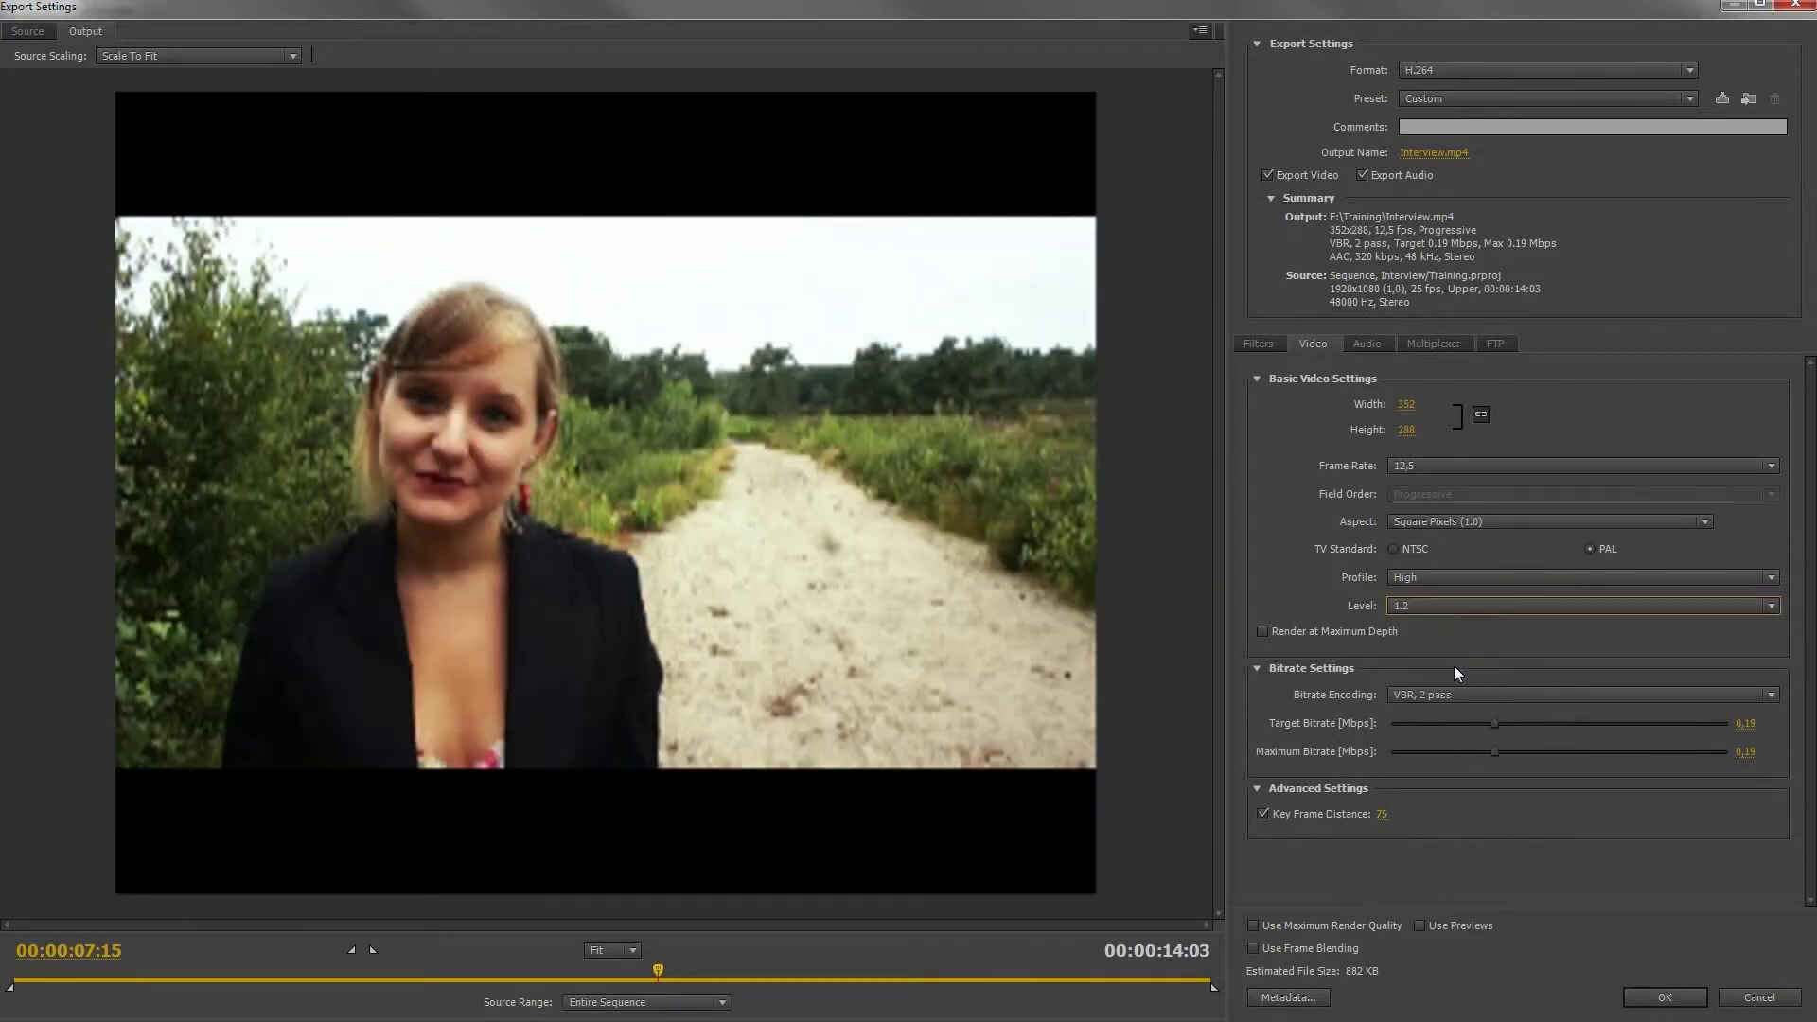
{"action": "left_click", "coordinate": [1407, 402]}
{"action": "type", "text": "1920"}
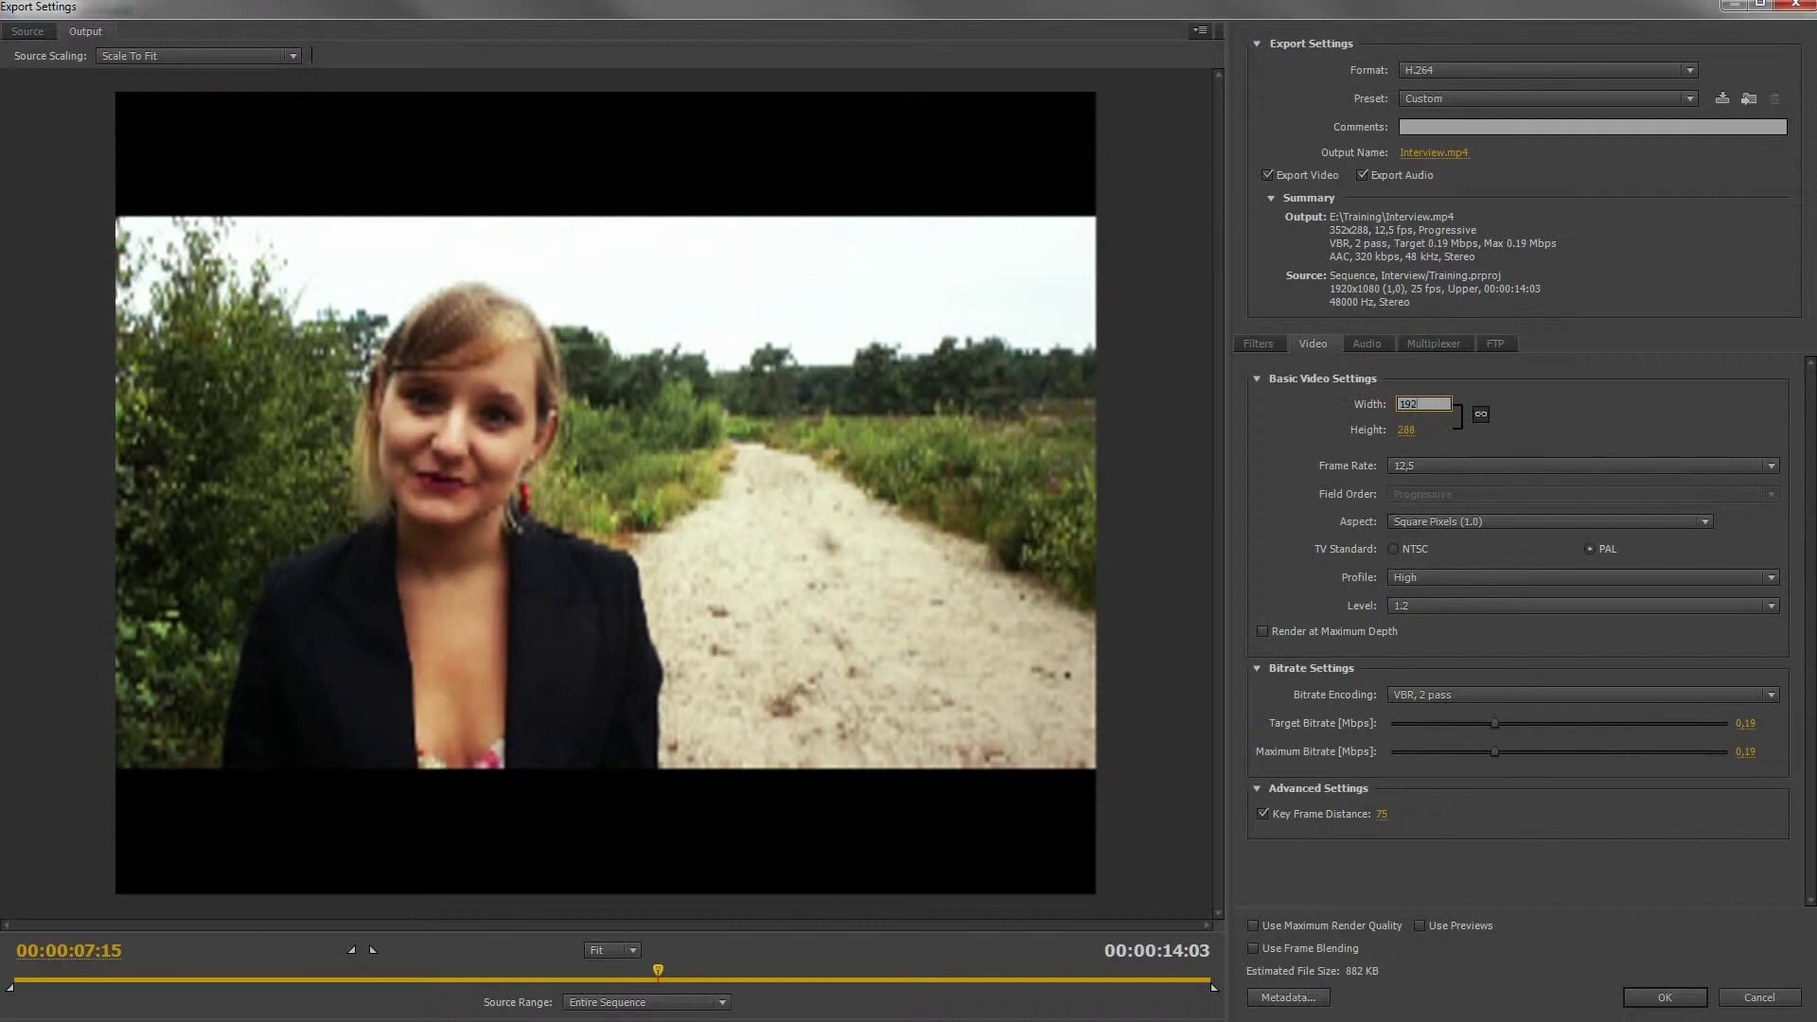
{"action": "key", "text": "Return"}
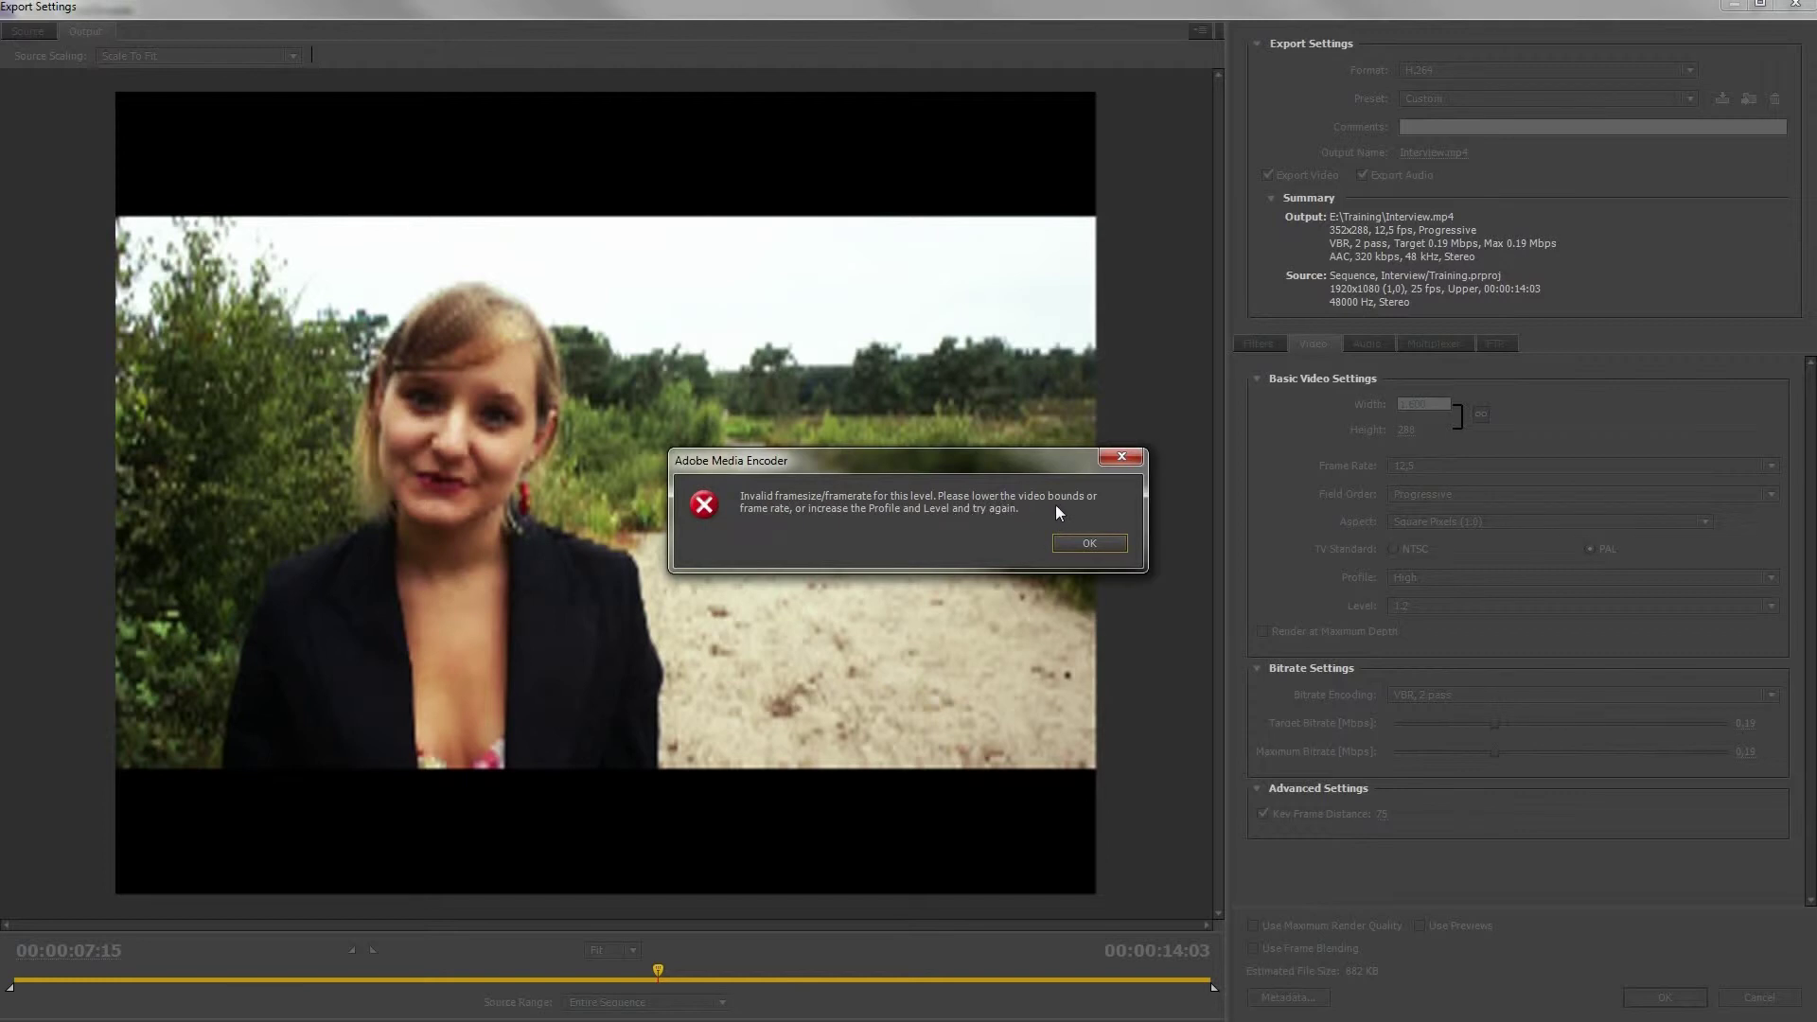
{"action": "left_click", "coordinate": [1078, 541]}
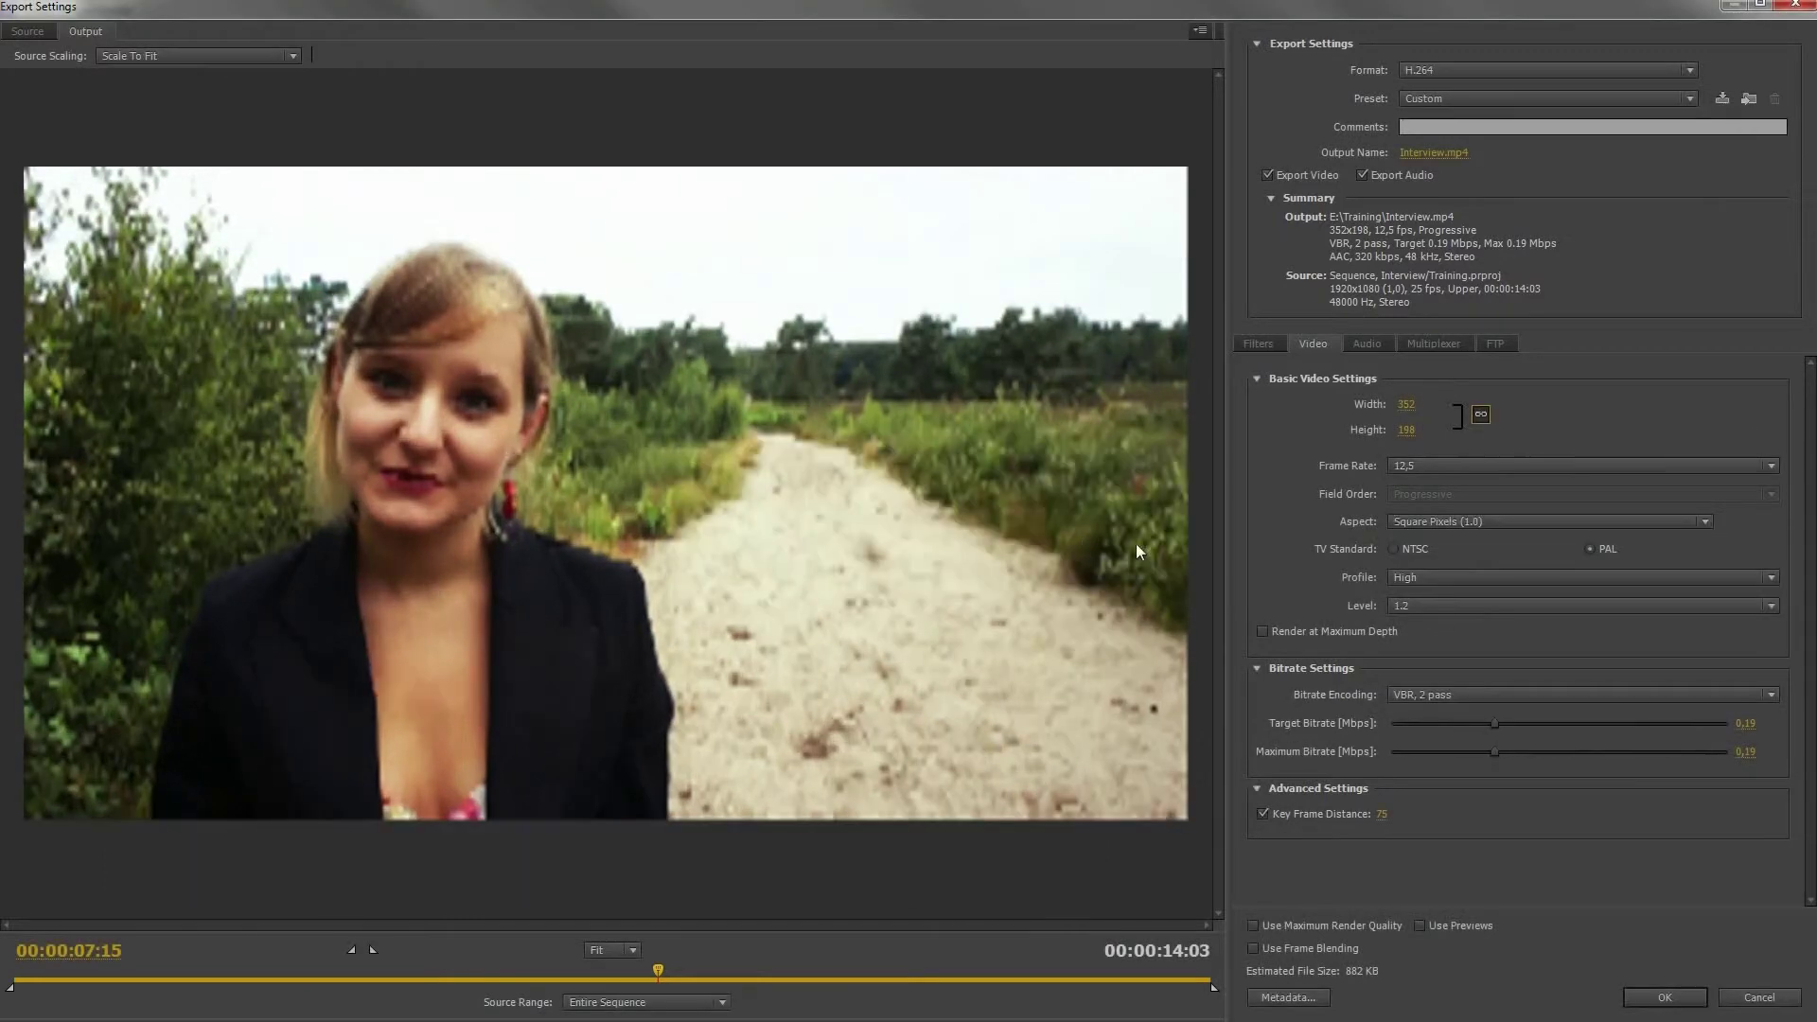
{"action": "left_click", "coordinate": [1434, 611]}
{"action": "left_click", "coordinate": [1429, 835]}
{"action": "left_click", "coordinate": [1423, 464]}
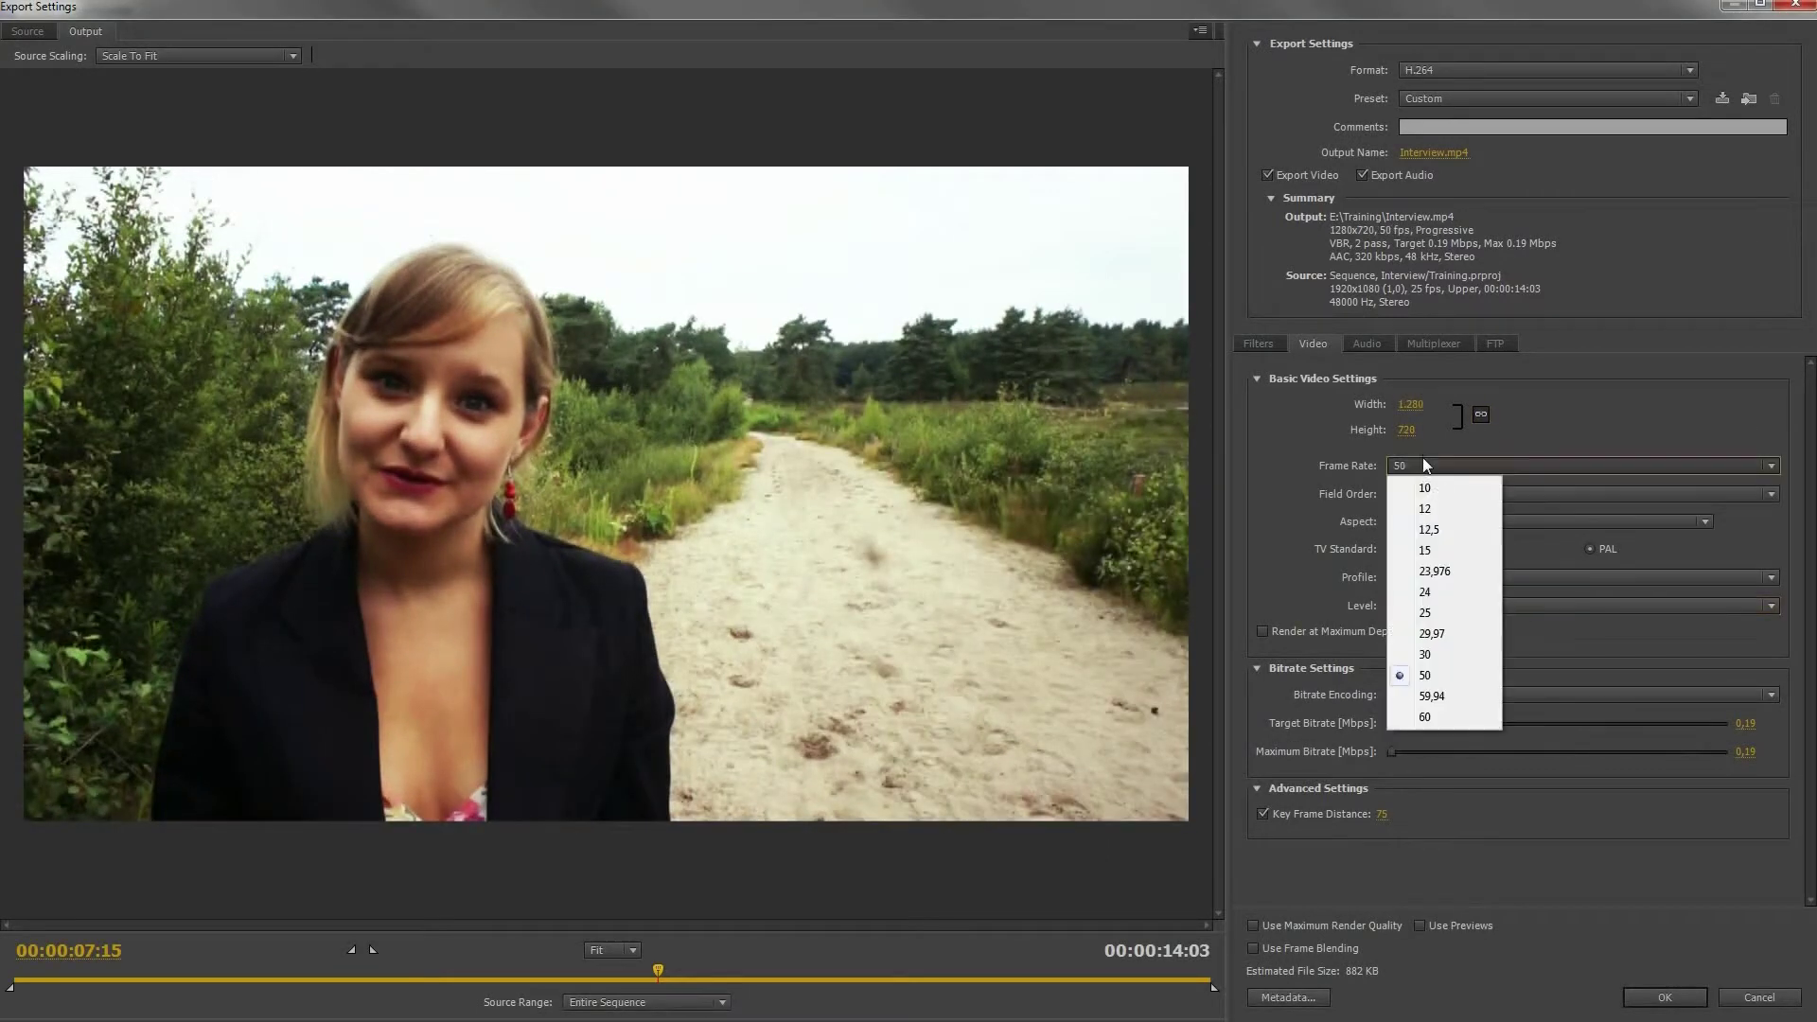
{"action": "left_click", "coordinate": [1464, 617]}
{"action": "left_click", "coordinate": [1404, 406]}
{"action": "type", "text": "1920"}
{"action": "key", "text": "Return"}
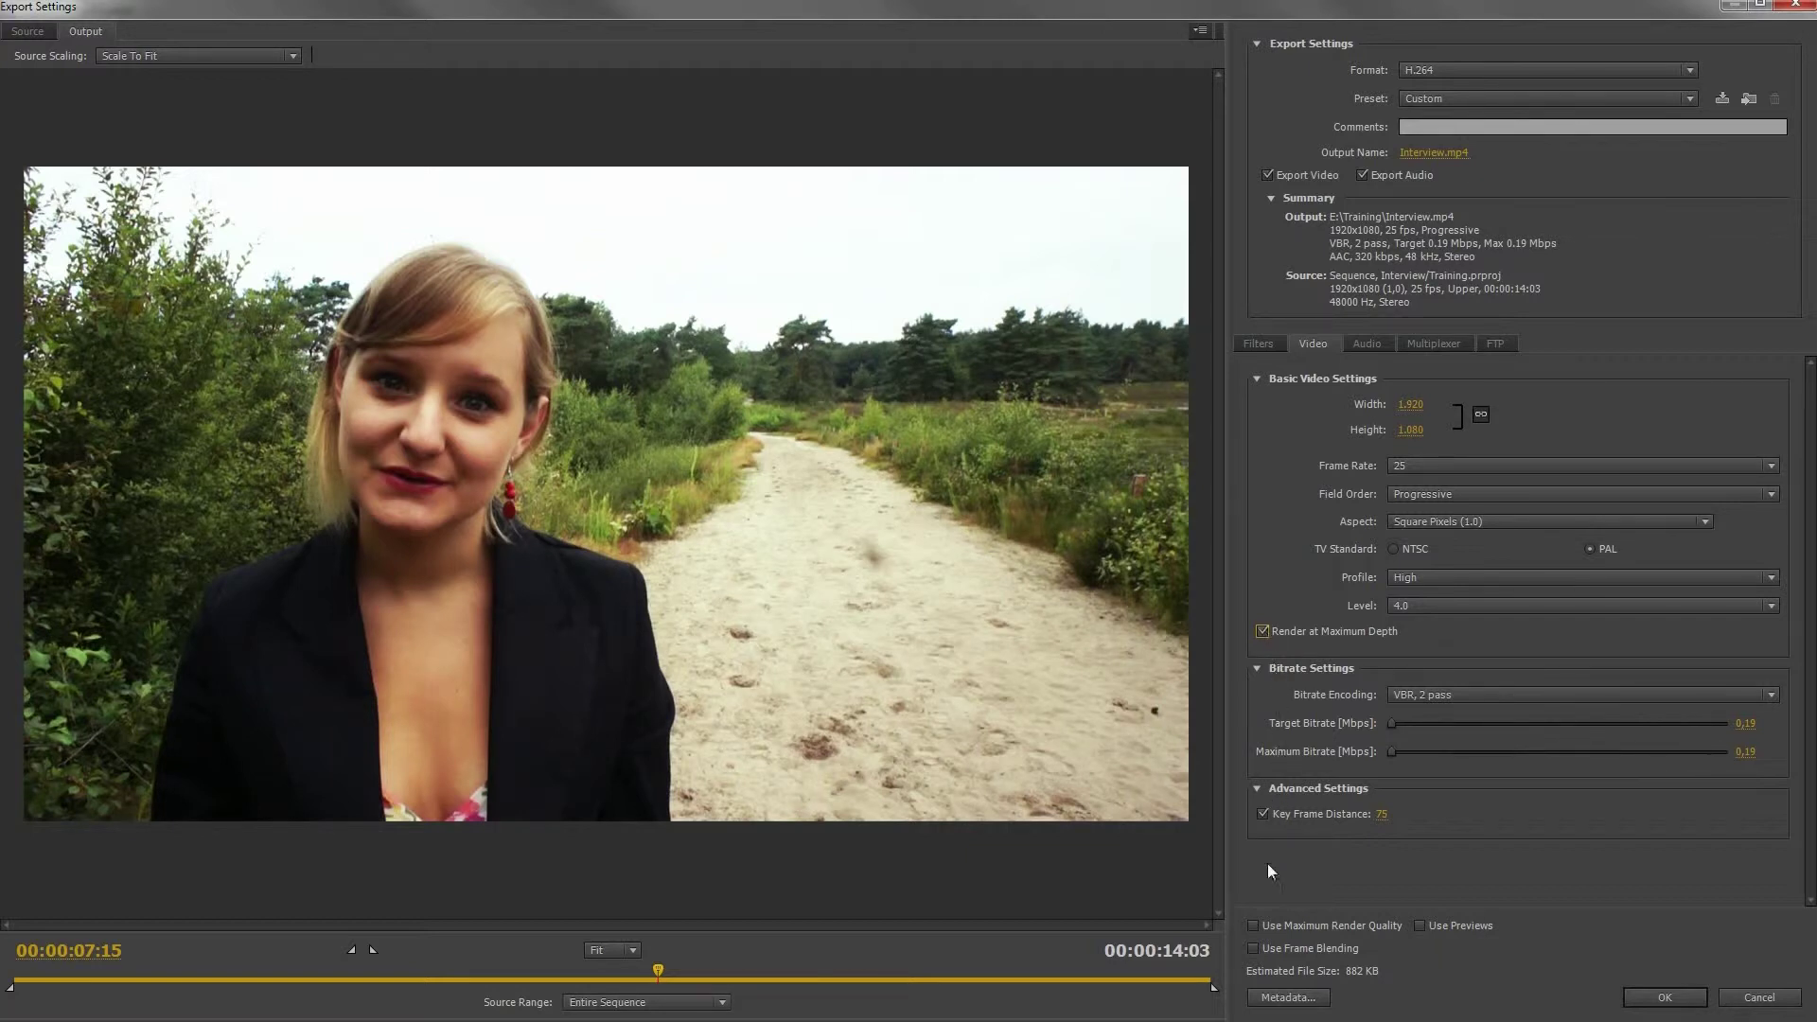
Step: Turn off Frame Blending in the Video settings
{"action": "left_click", "coordinate": [1254, 948]}
Step: Switch to CBR encoding and try several target bitrates, settling near 9.07 Mbps
{"action": "left_click", "coordinate": [1505, 694]}
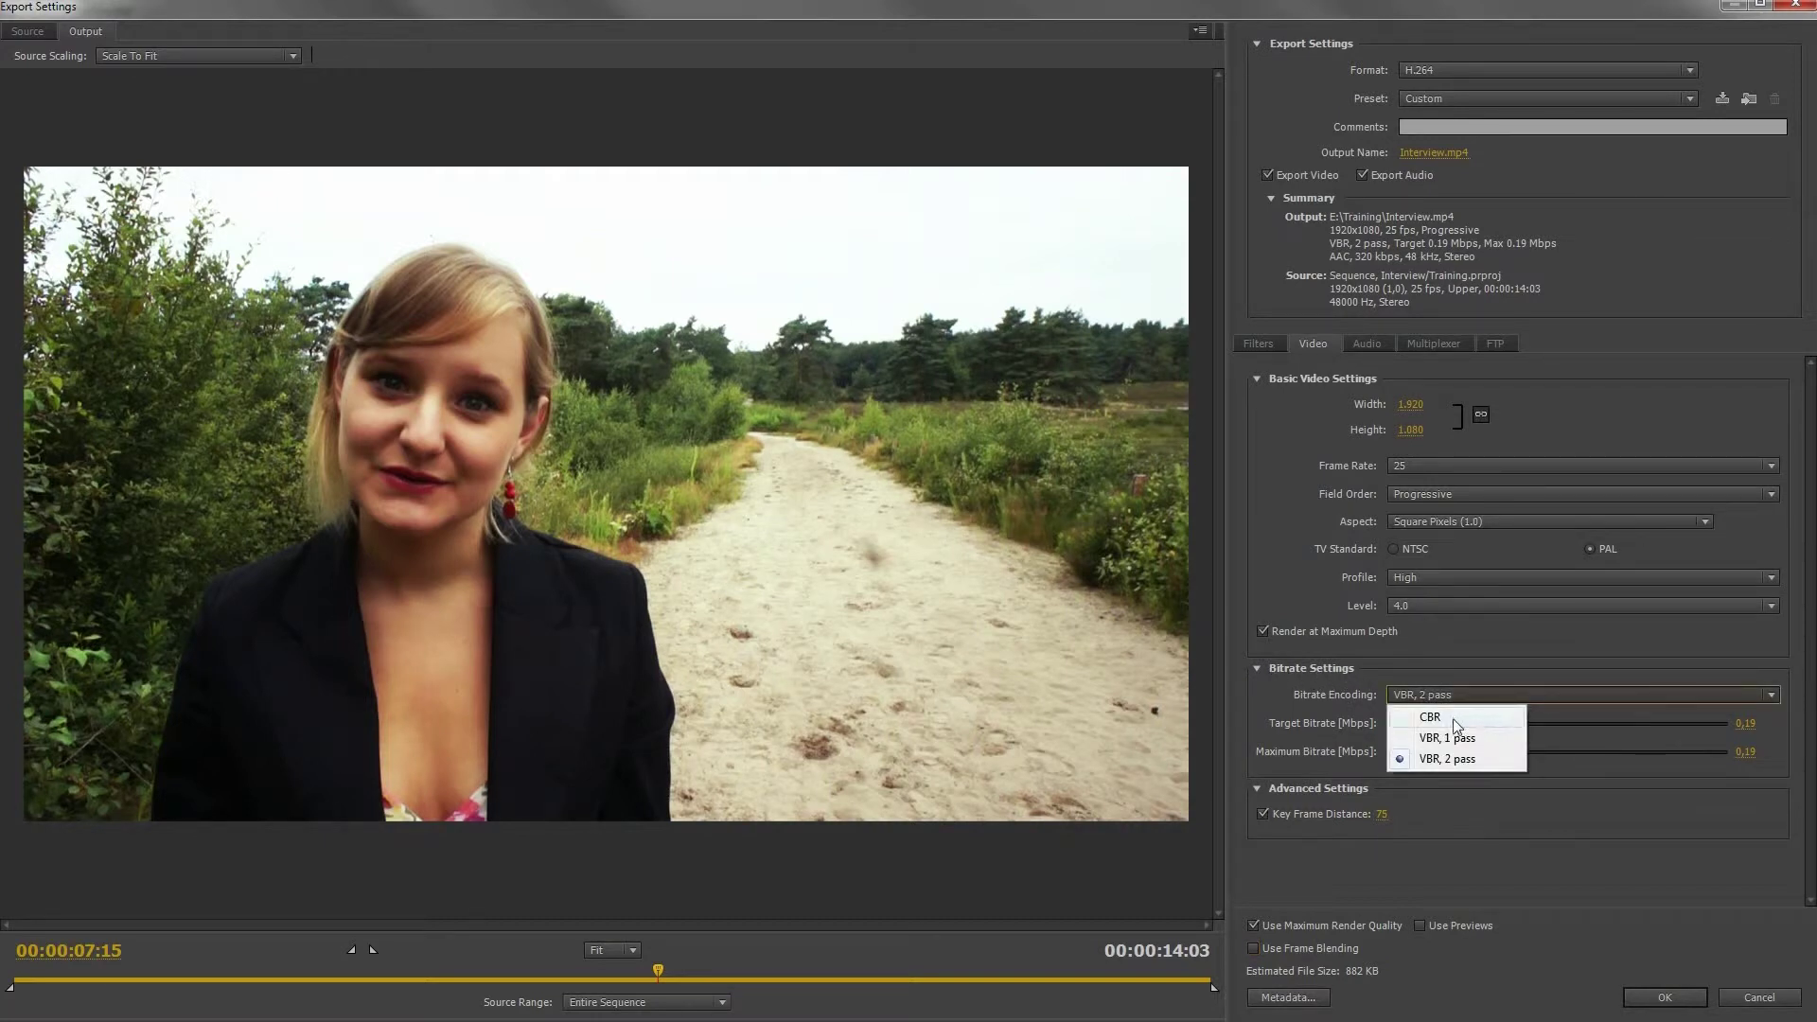
{"action": "left_click", "coordinate": [1477, 718]}
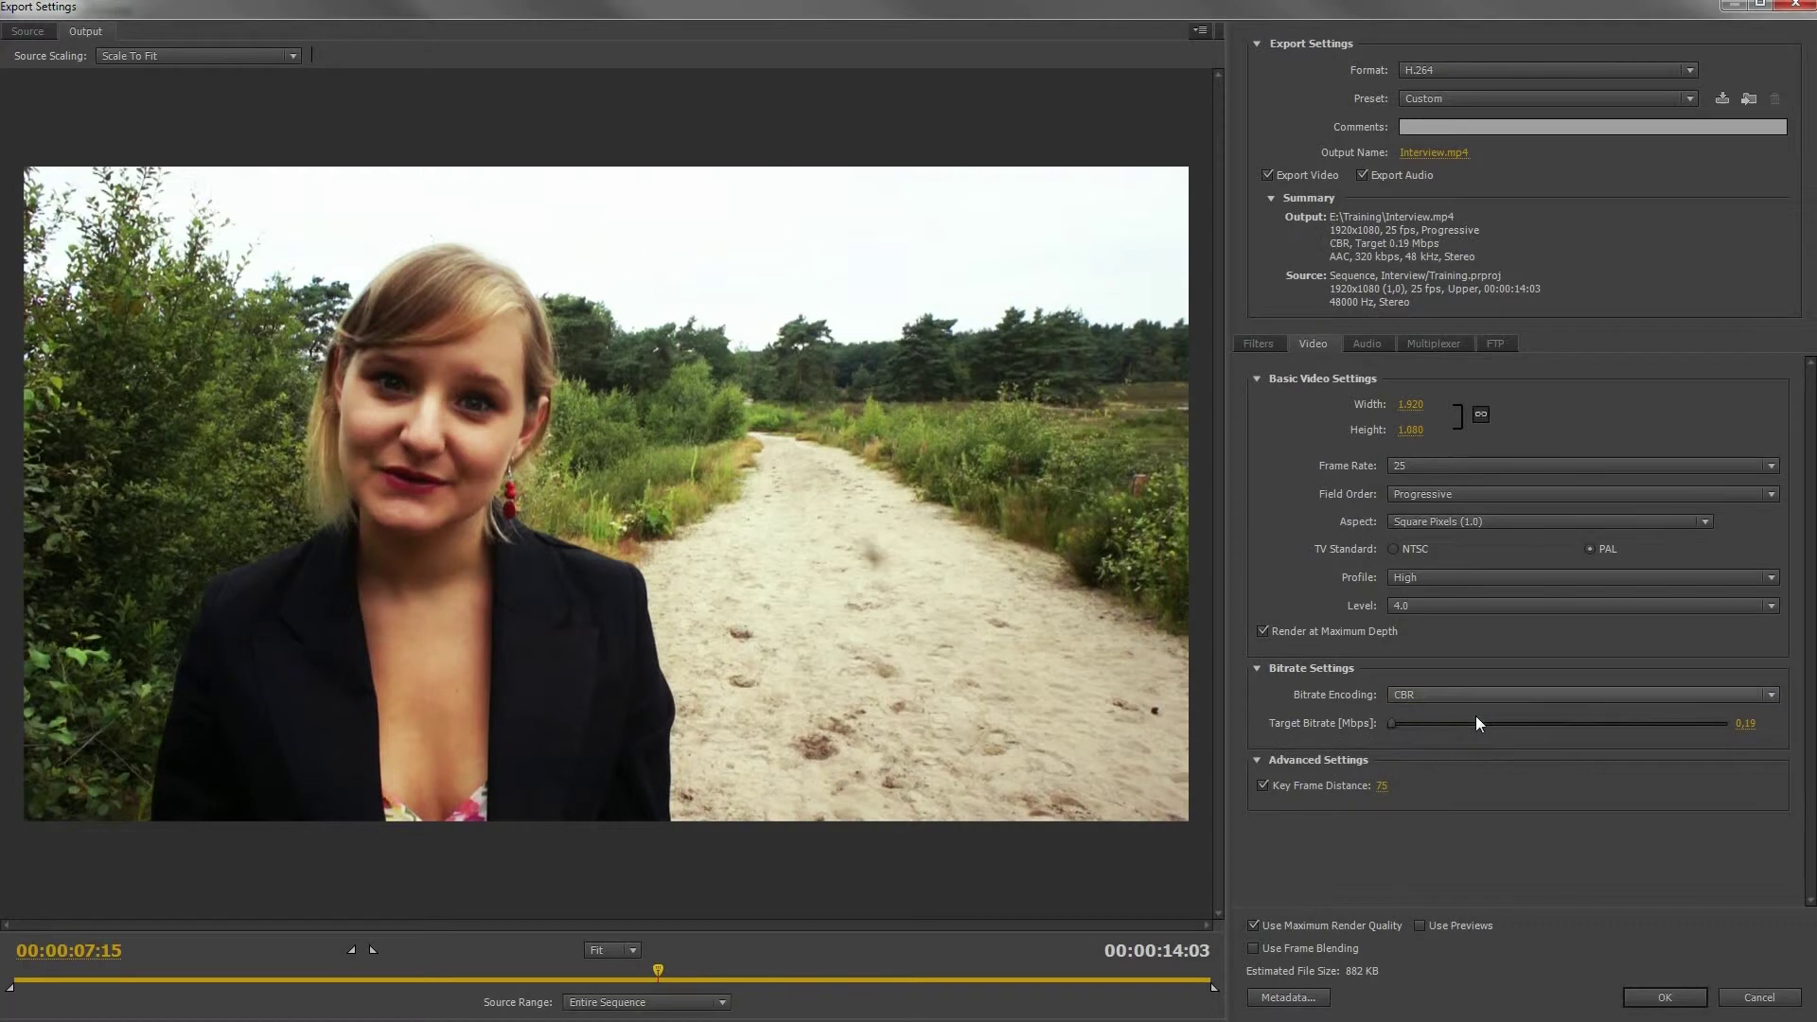
{"action": "left_click_drag", "start_coordinate": [1393, 723], "coordinate": [1539, 737]}
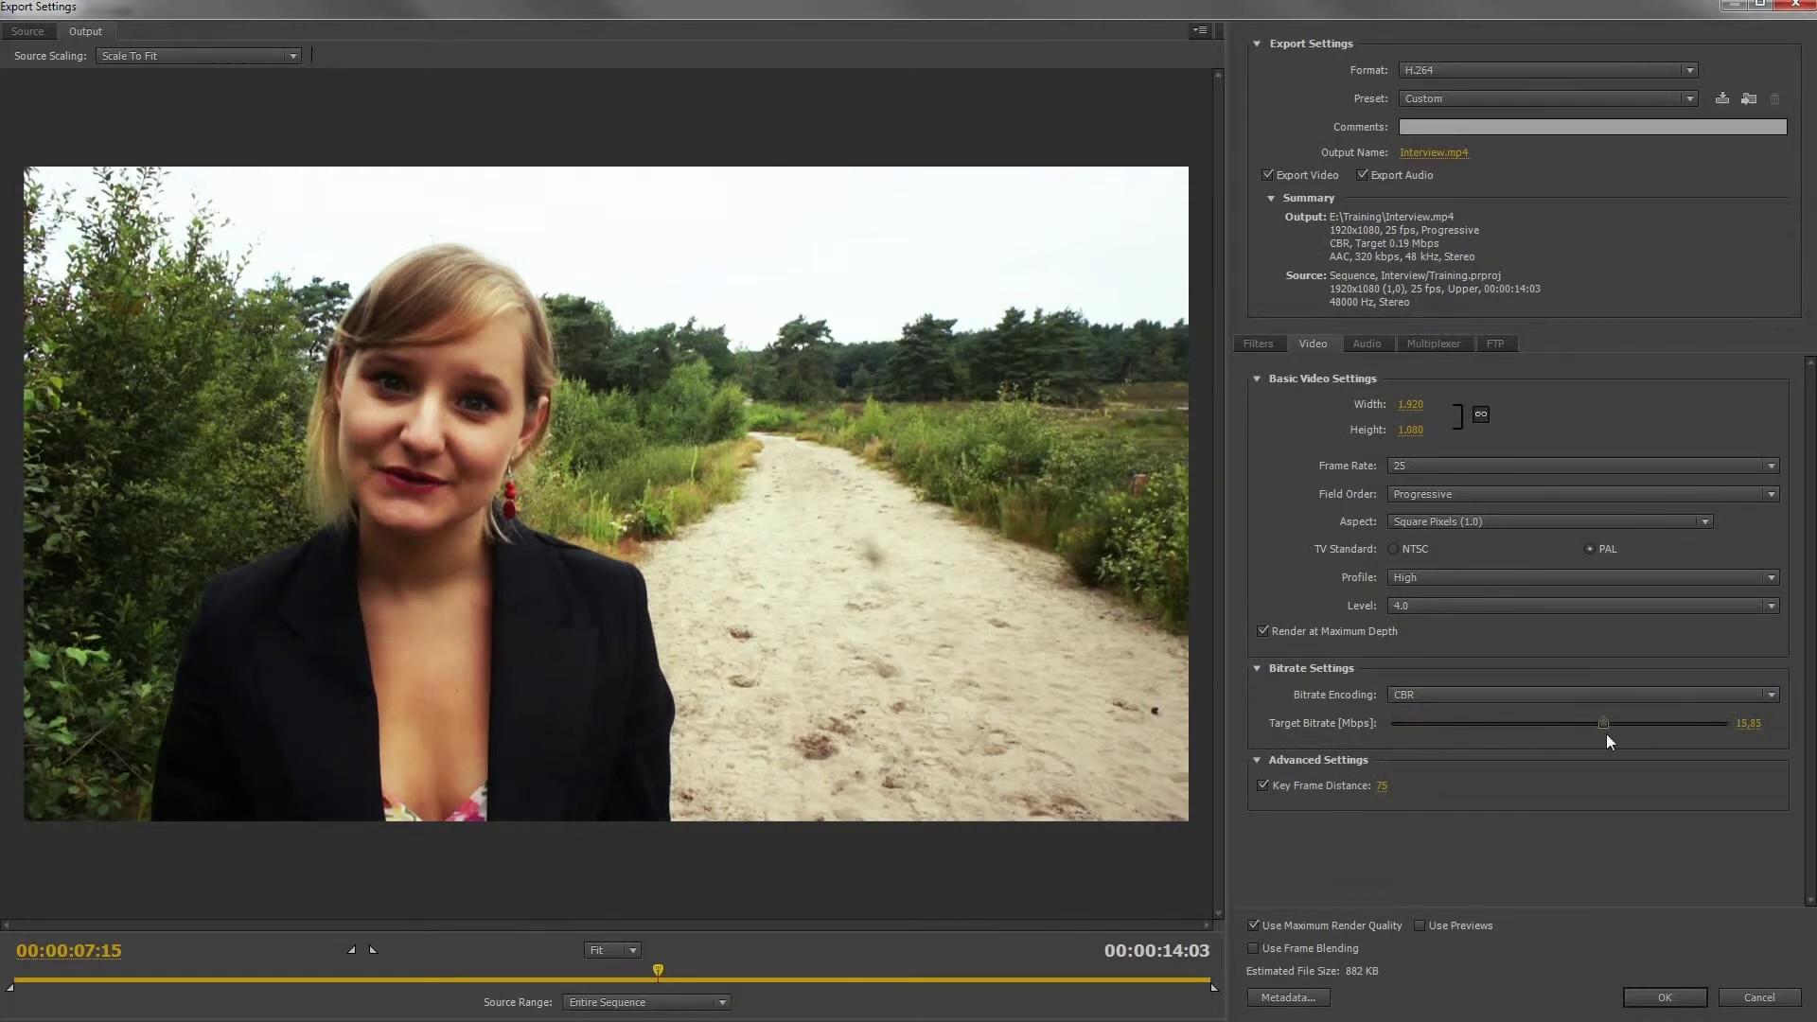
{"action": "left_click_drag", "start_coordinate": [1610, 736], "coordinate": [1584, 736]}
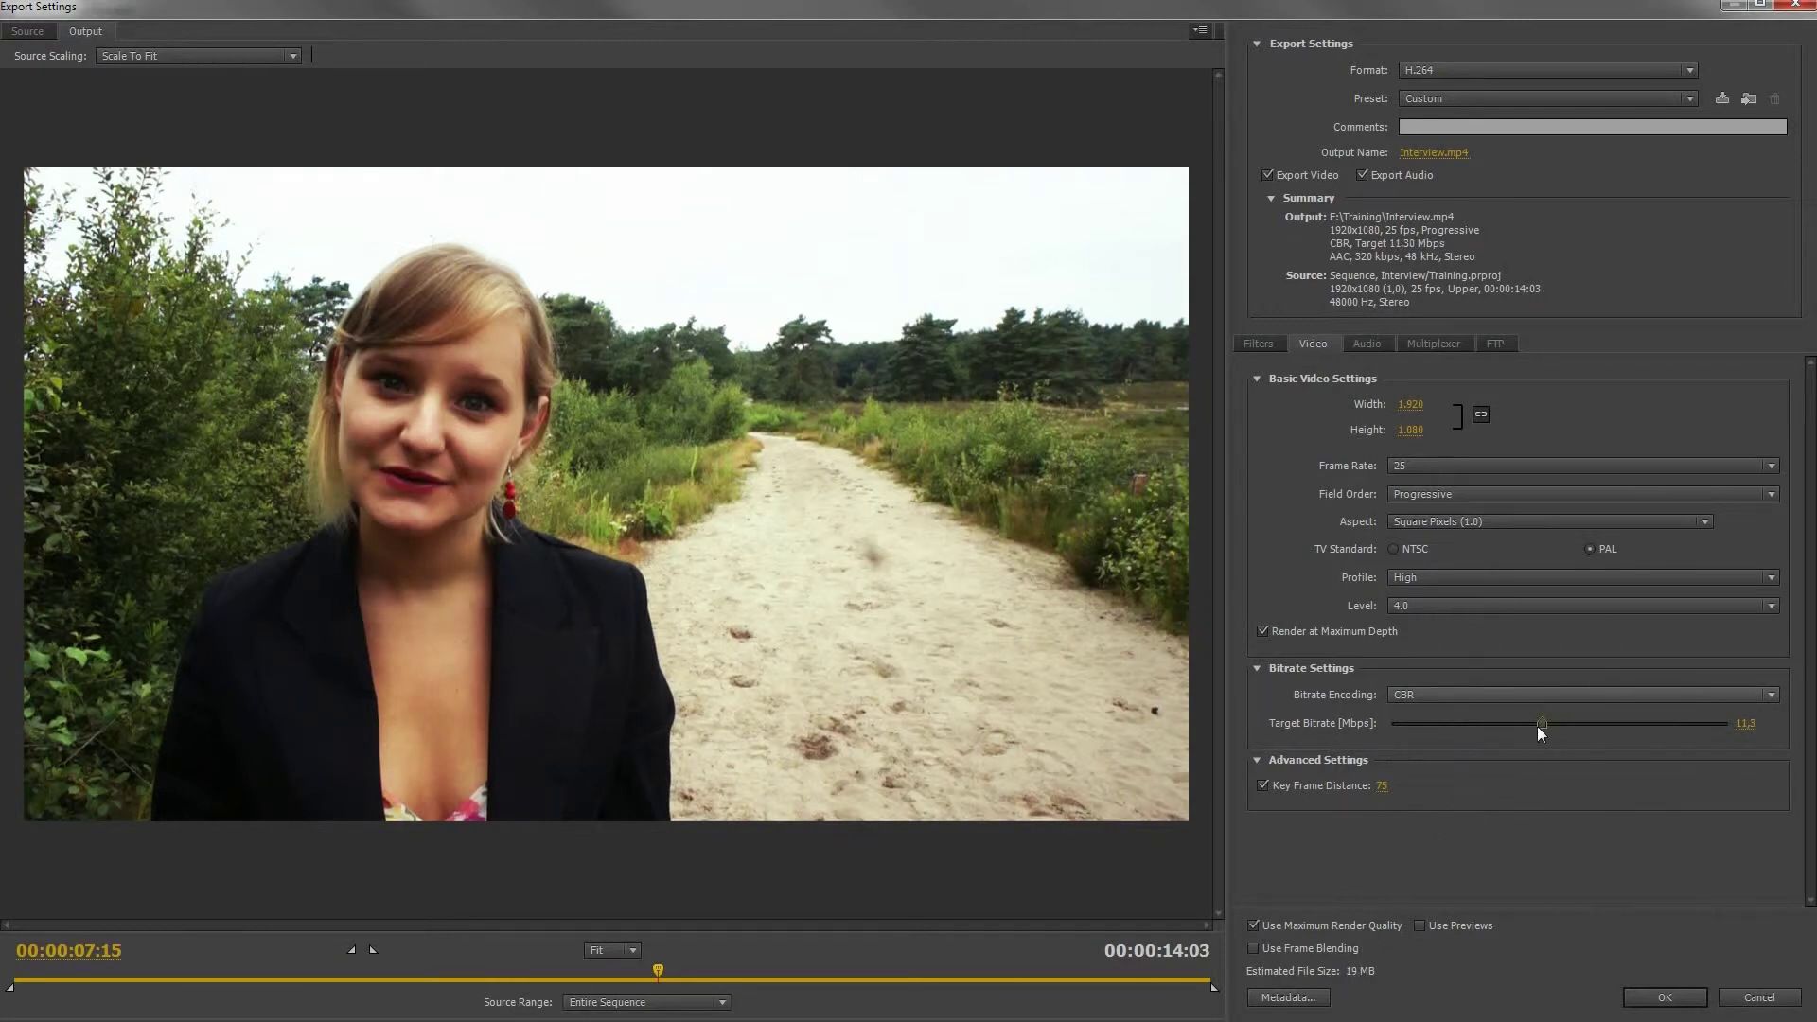
{"action": "left_click_drag", "start_coordinate": [1544, 725], "coordinate": [1596, 723]}
{"action": "left_click_drag", "start_coordinate": [1658, 723], "coordinate": [1511, 723]}
Step: Switch to VBR, 1 pass, with 10.39 Mbps target and 14.31 Mbps maximum
{"action": "left_click", "coordinate": [1643, 696]}
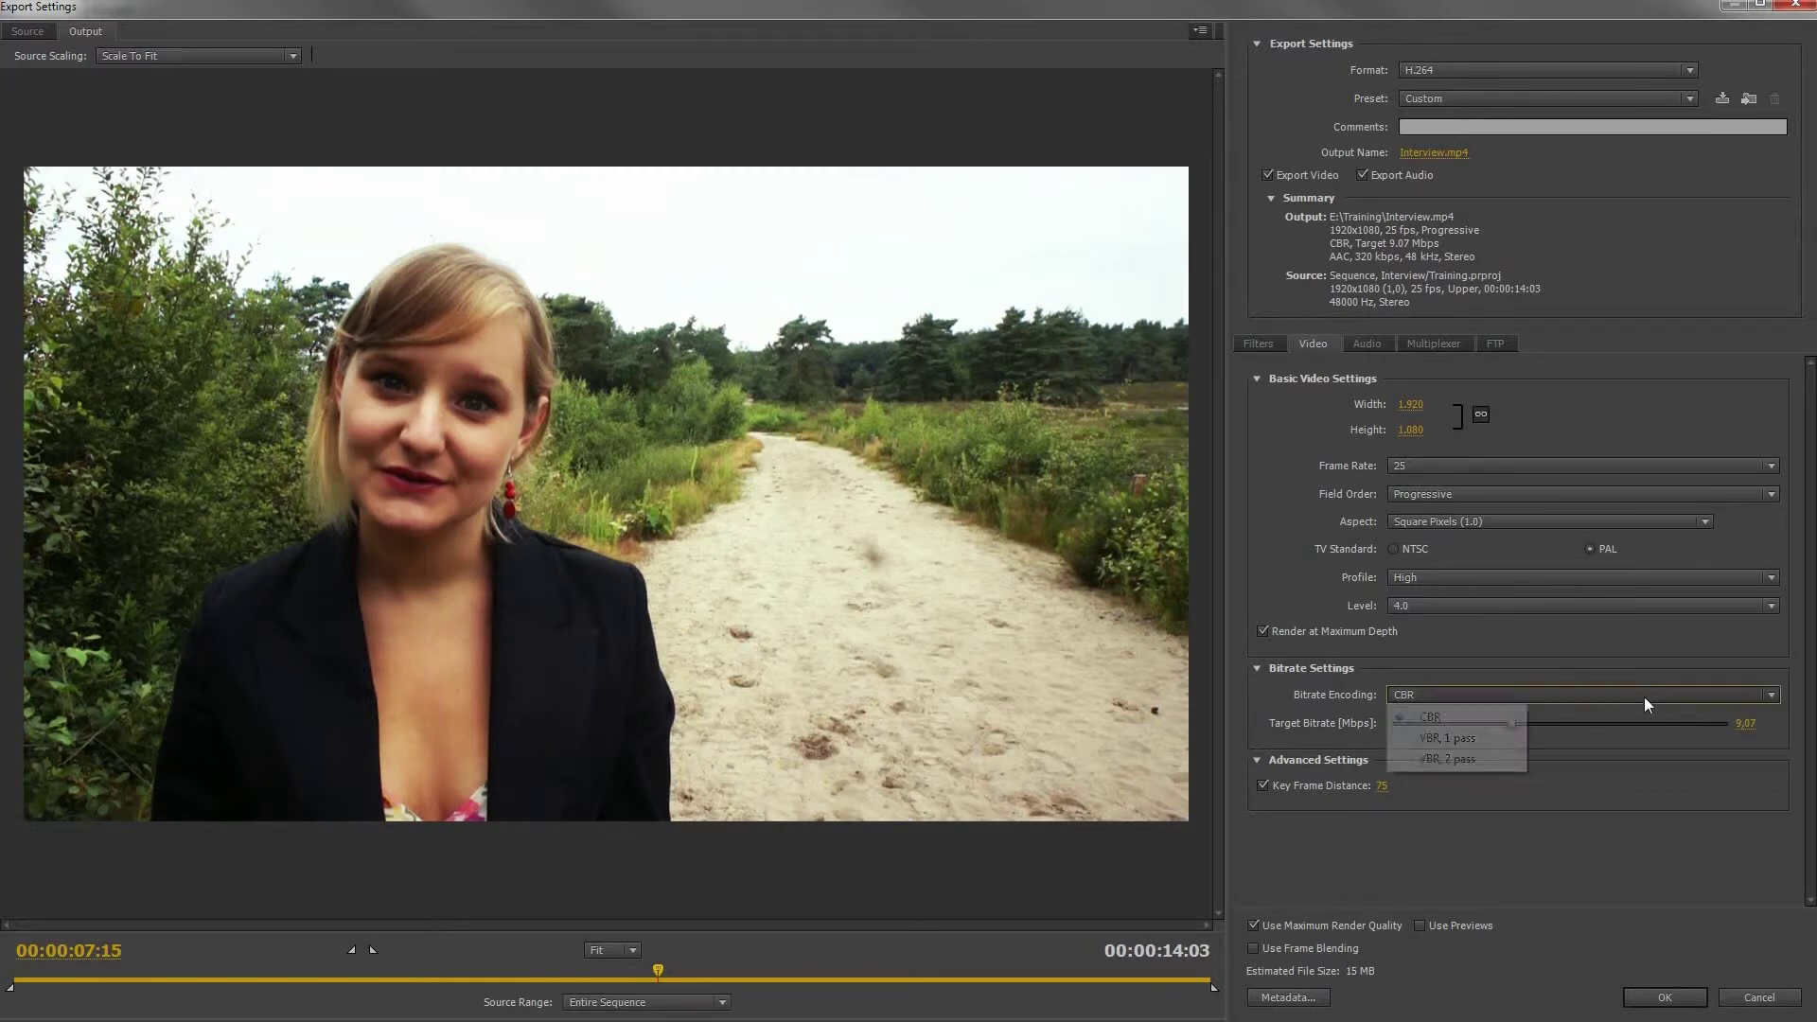
{"action": "left_click", "coordinate": [1495, 740]}
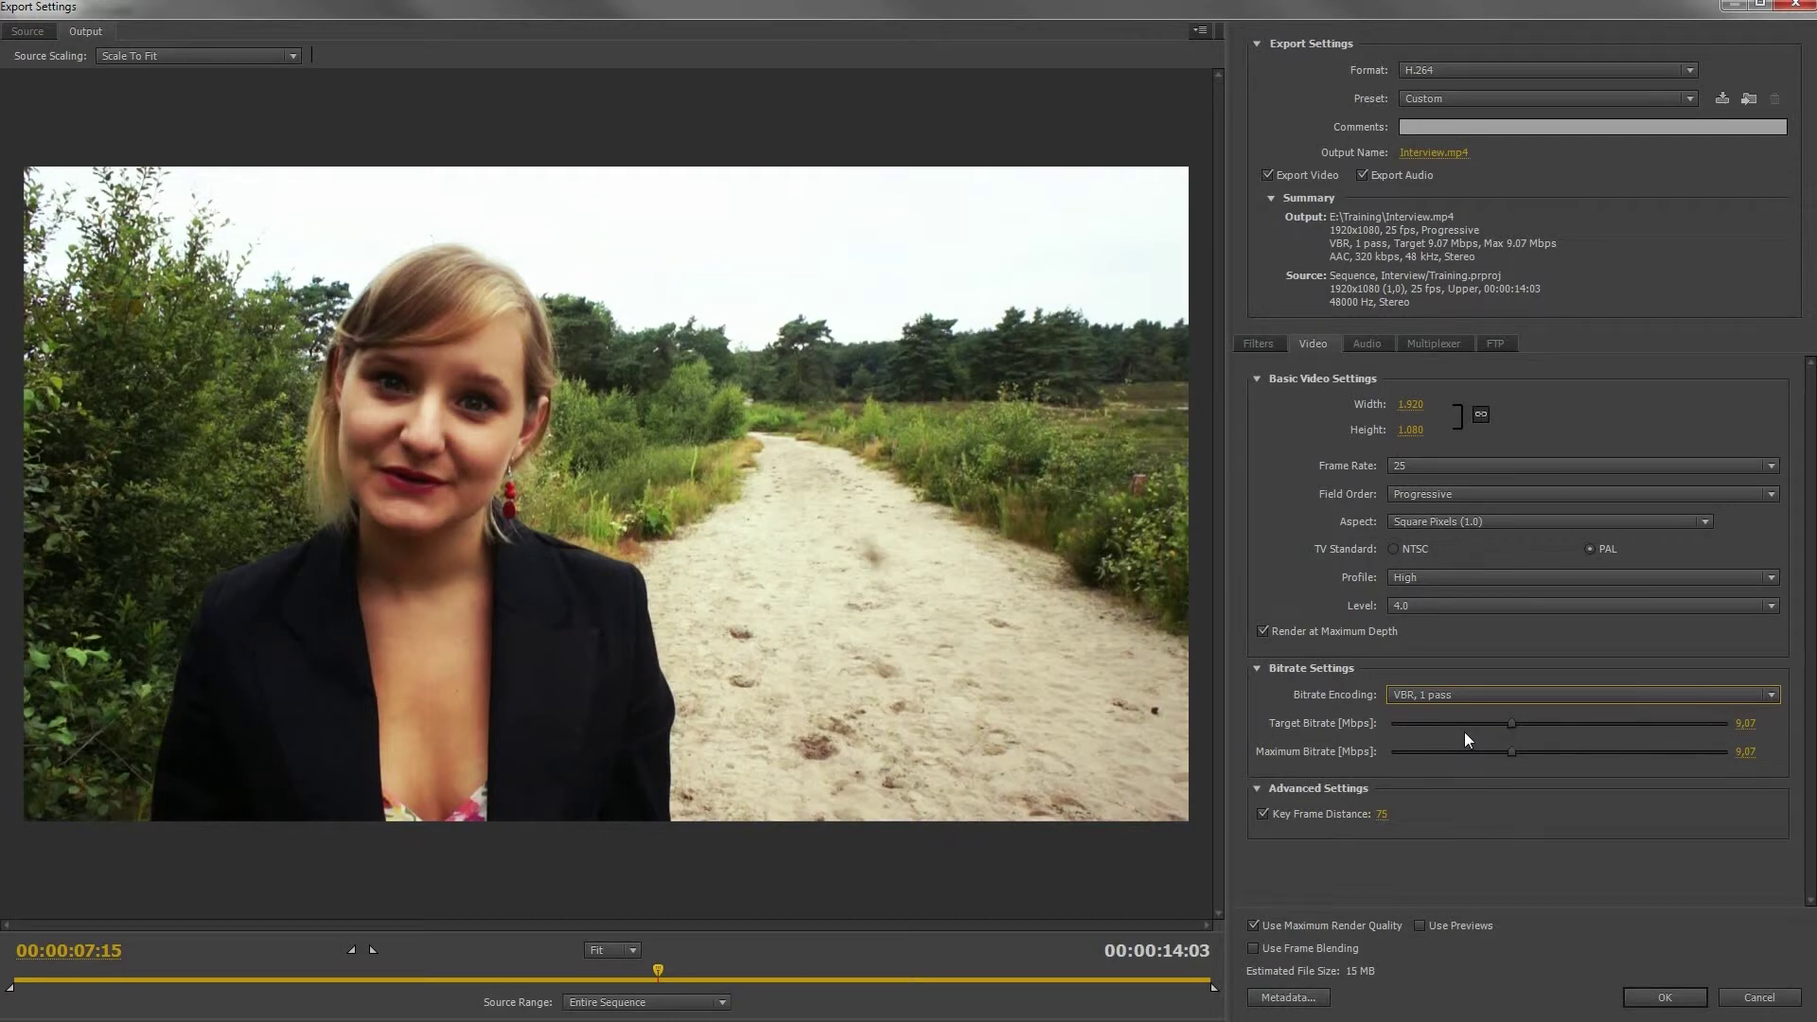
{"action": "left_click_drag", "start_coordinate": [1513, 724], "coordinate": [1539, 751]}
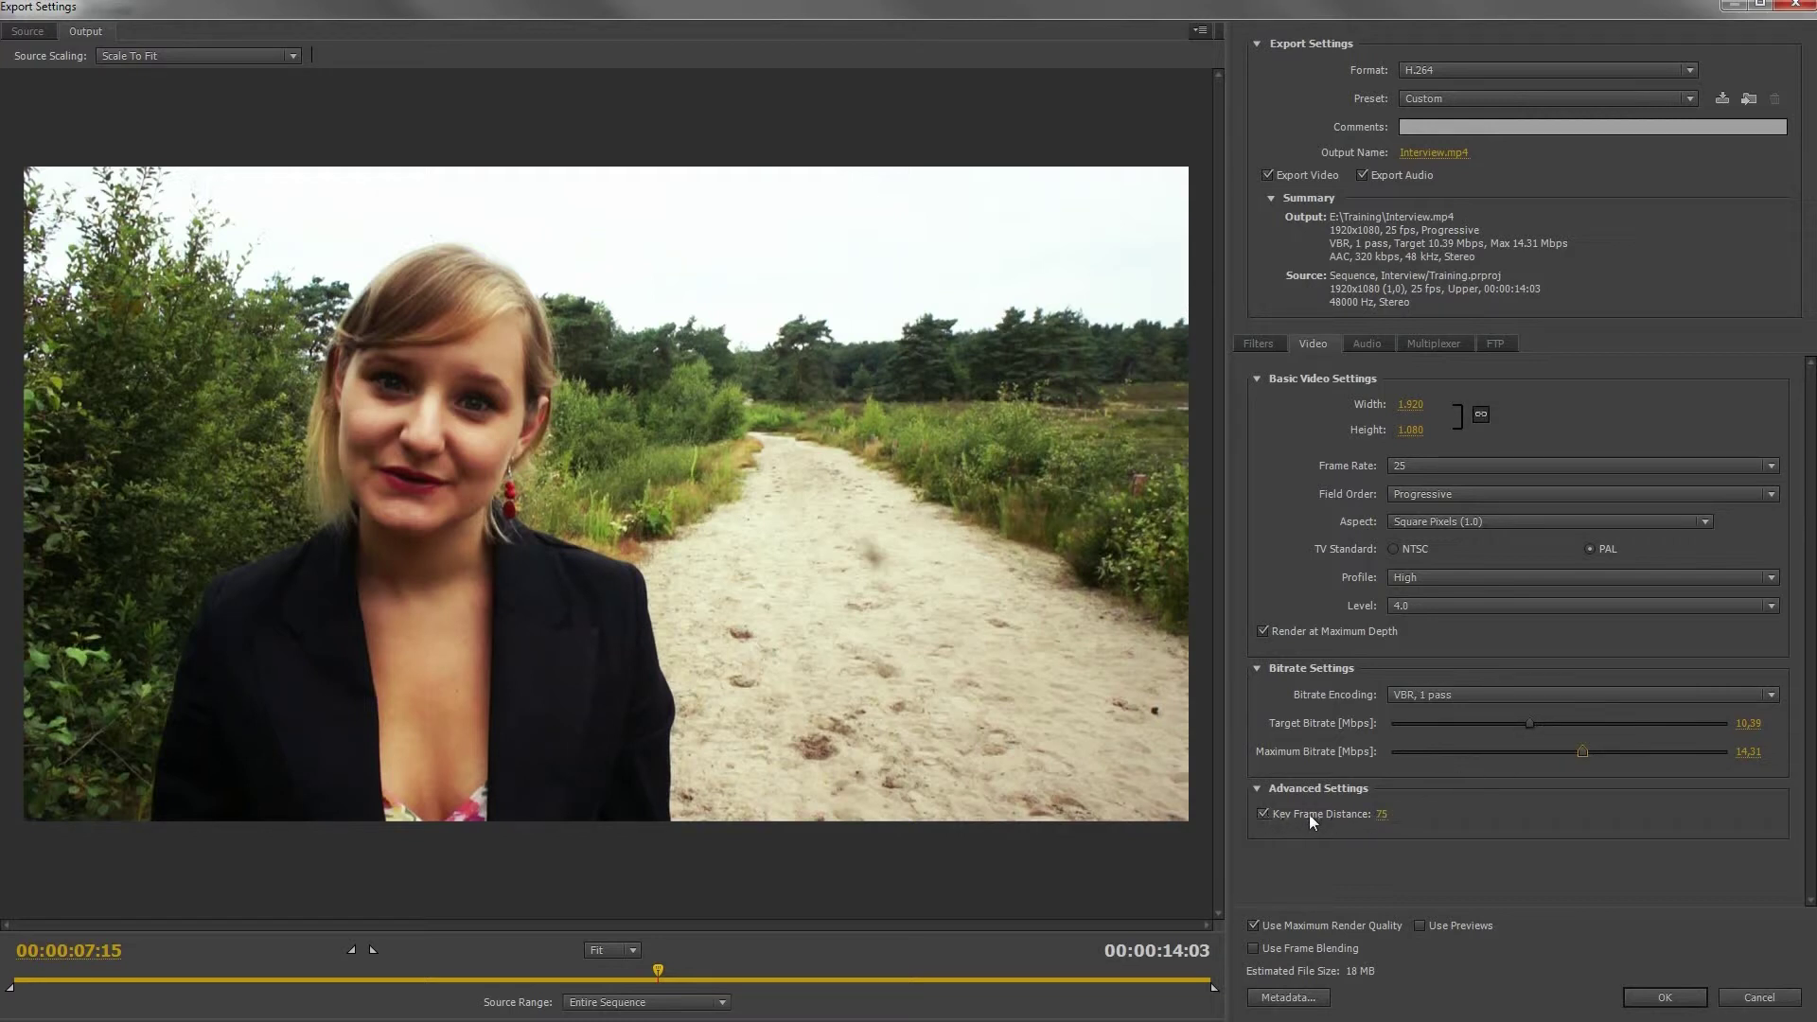
Step: Set the Key Frame Distance to 25, then re-enter it to confirm it stays 25
{"action": "left_click", "coordinate": [1384, 814]}
{"action": "type", "text": "25"}
{"action": "key", "text": "Return"}
{"action": "left_click", "coordinate": [1384, 813]}
{"action": "type", "text": "2025"}
{"action": "key", "text": "Return"}
Step: In the audio settings, keep the AAC codec and 48000 Hz sample rate
{"action": "left_click", "coordinate": [1367, 346]}
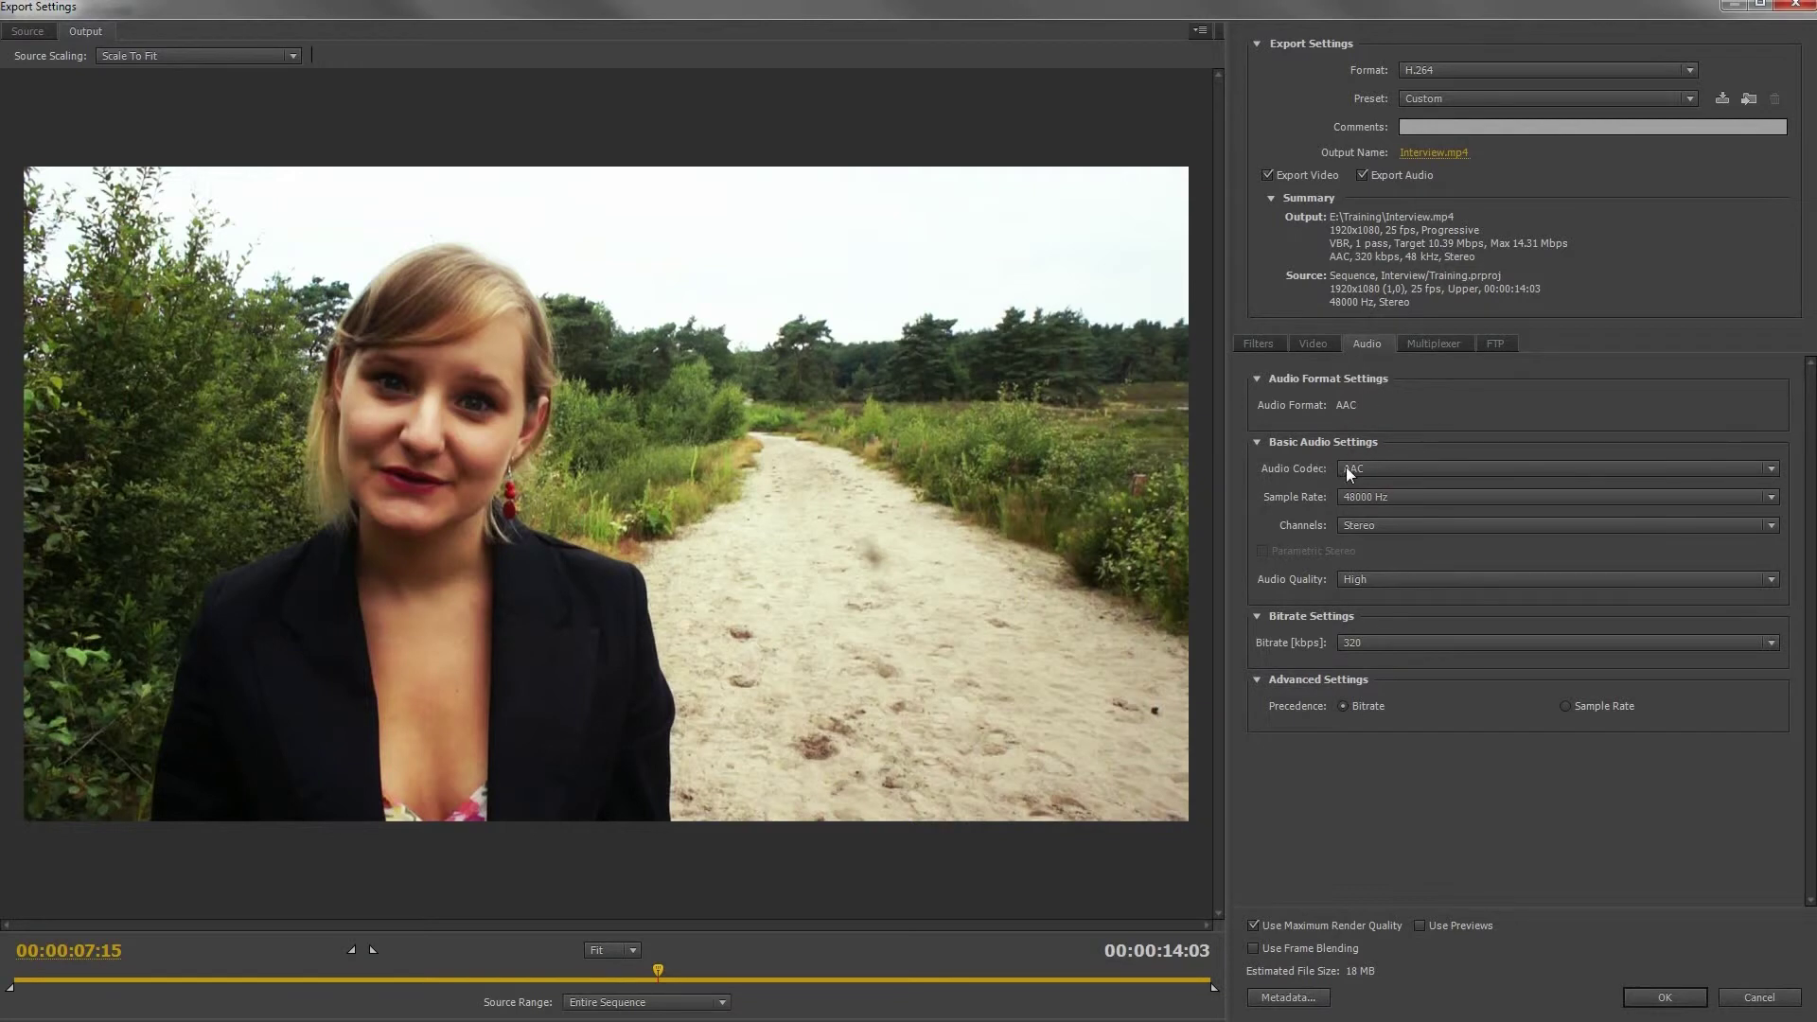
{"action": "left_click", "coordinate": [1770, 471]}
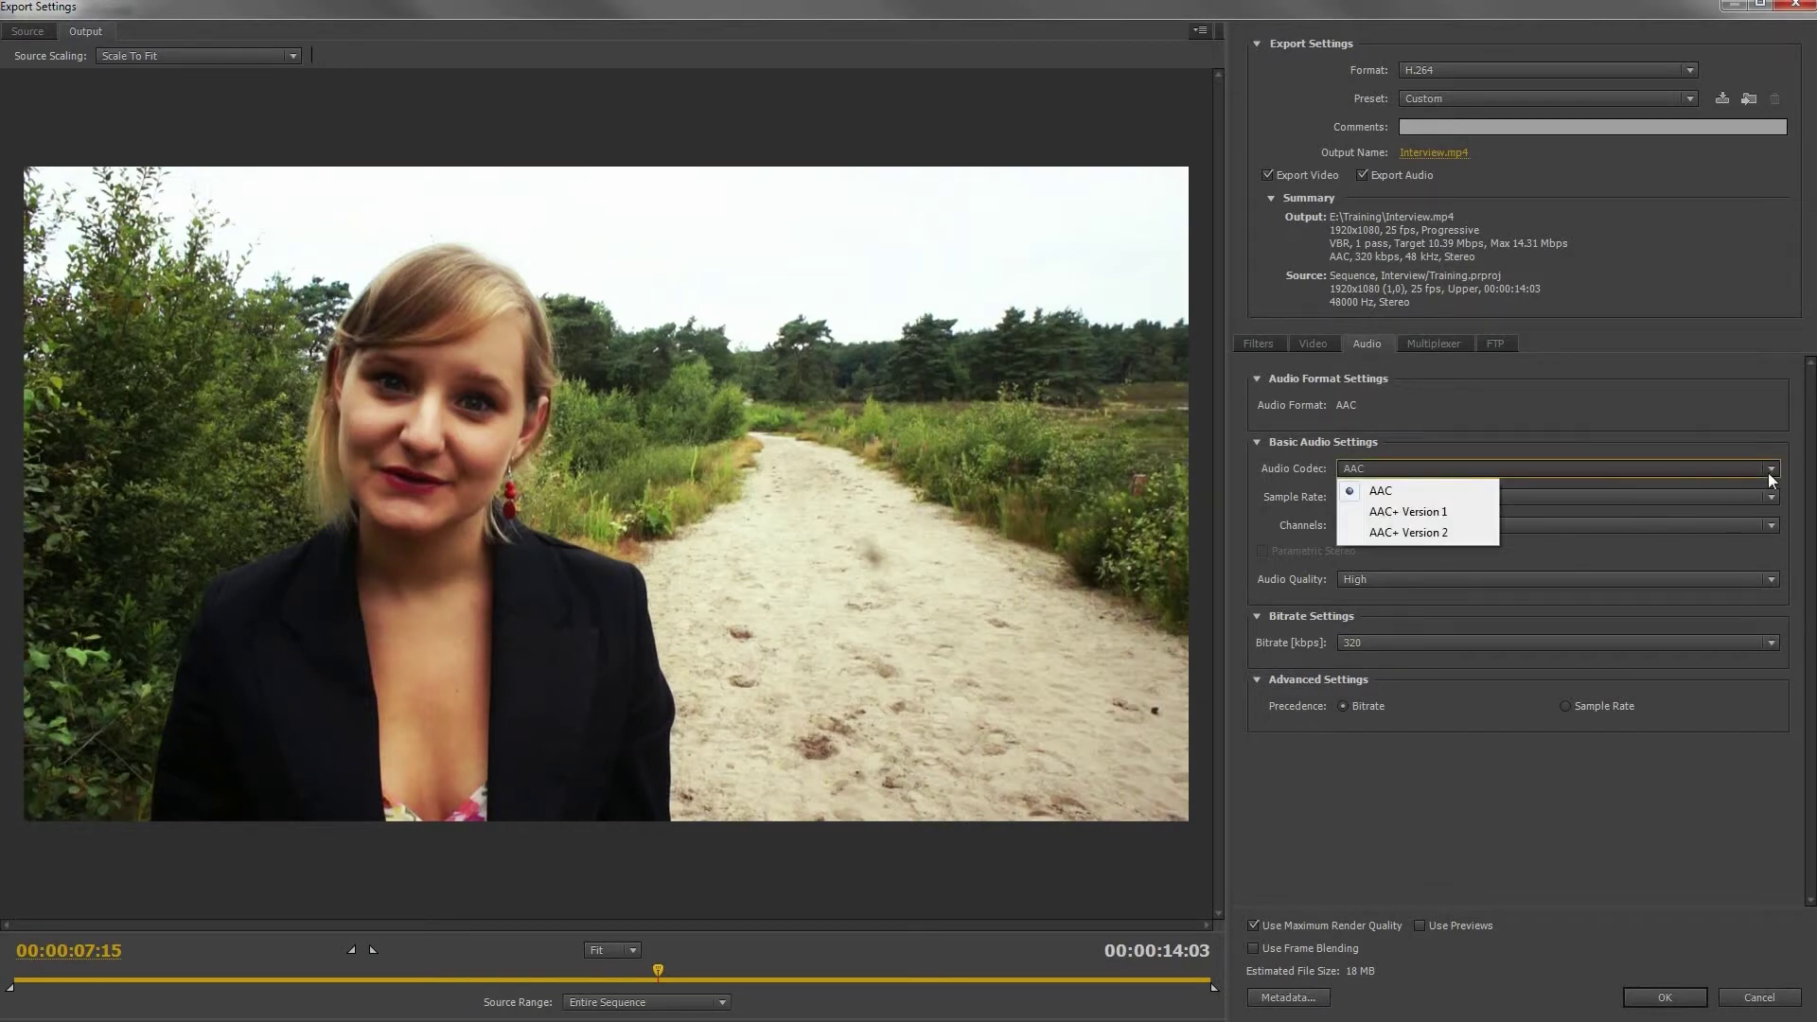
{"action": "left_click", "coordinate": [1480, 491]}
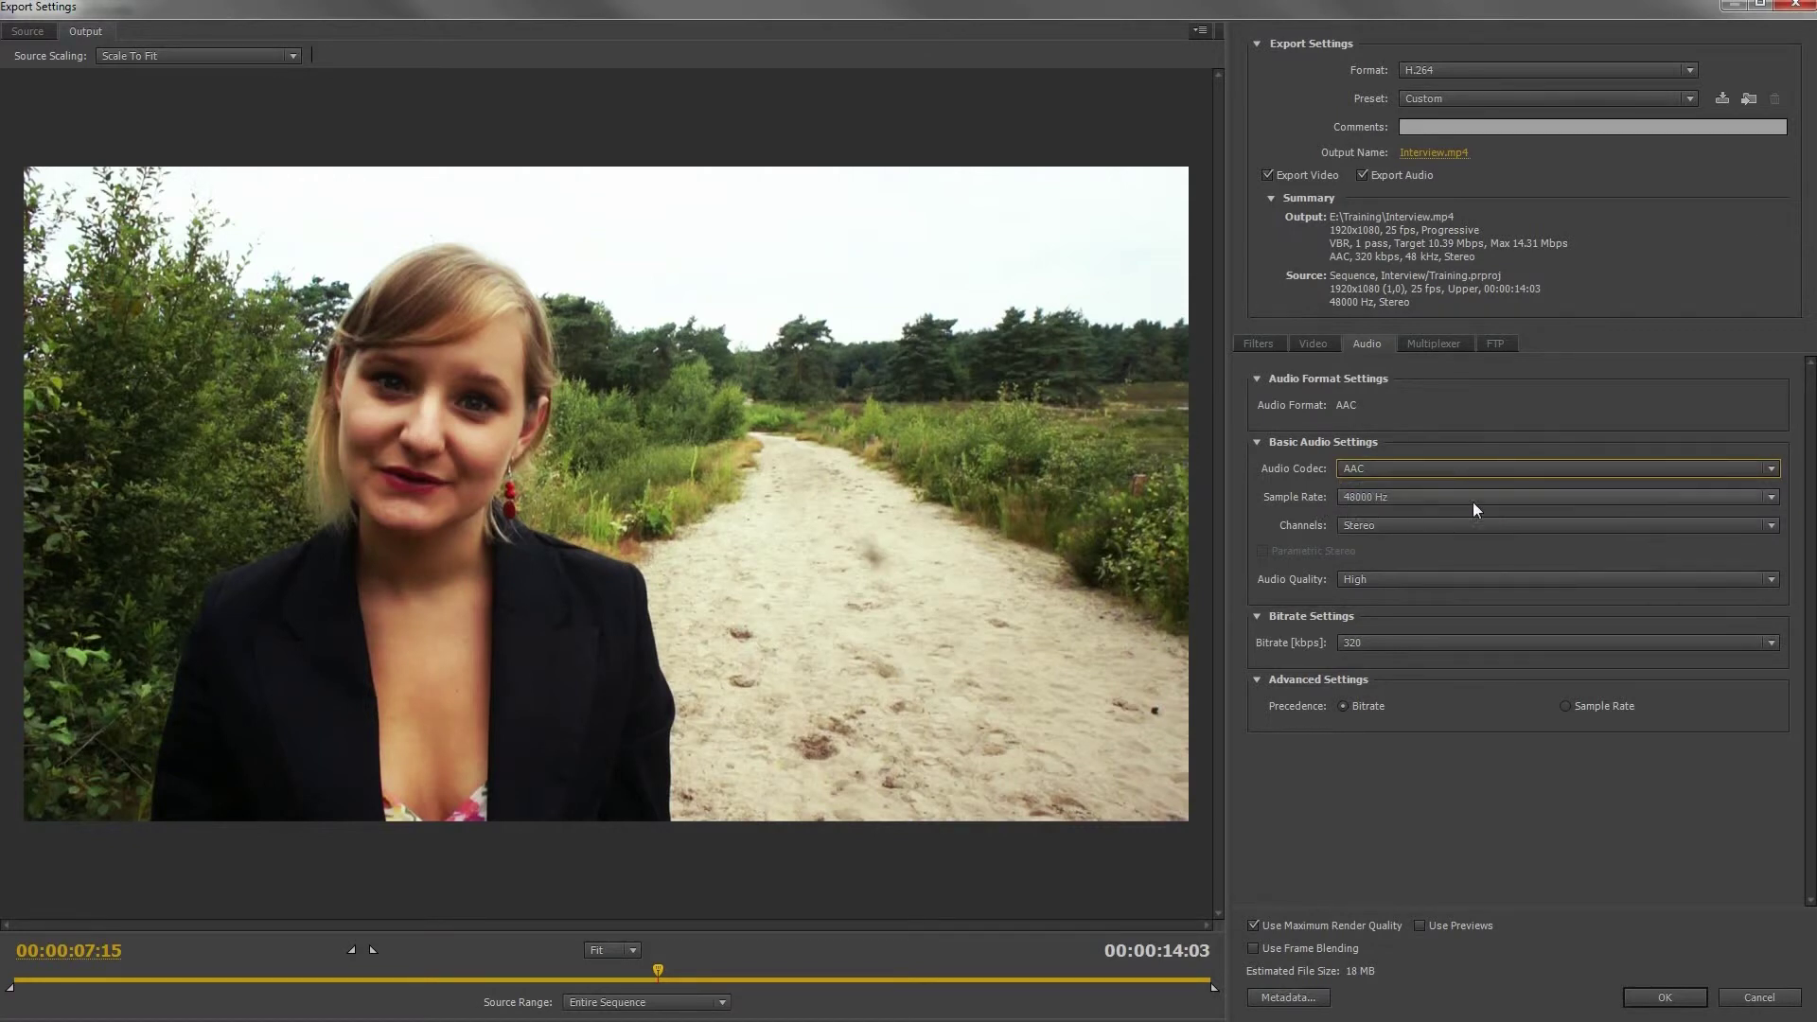
{"action": "left_click", "coordinate": [1678, 497]}
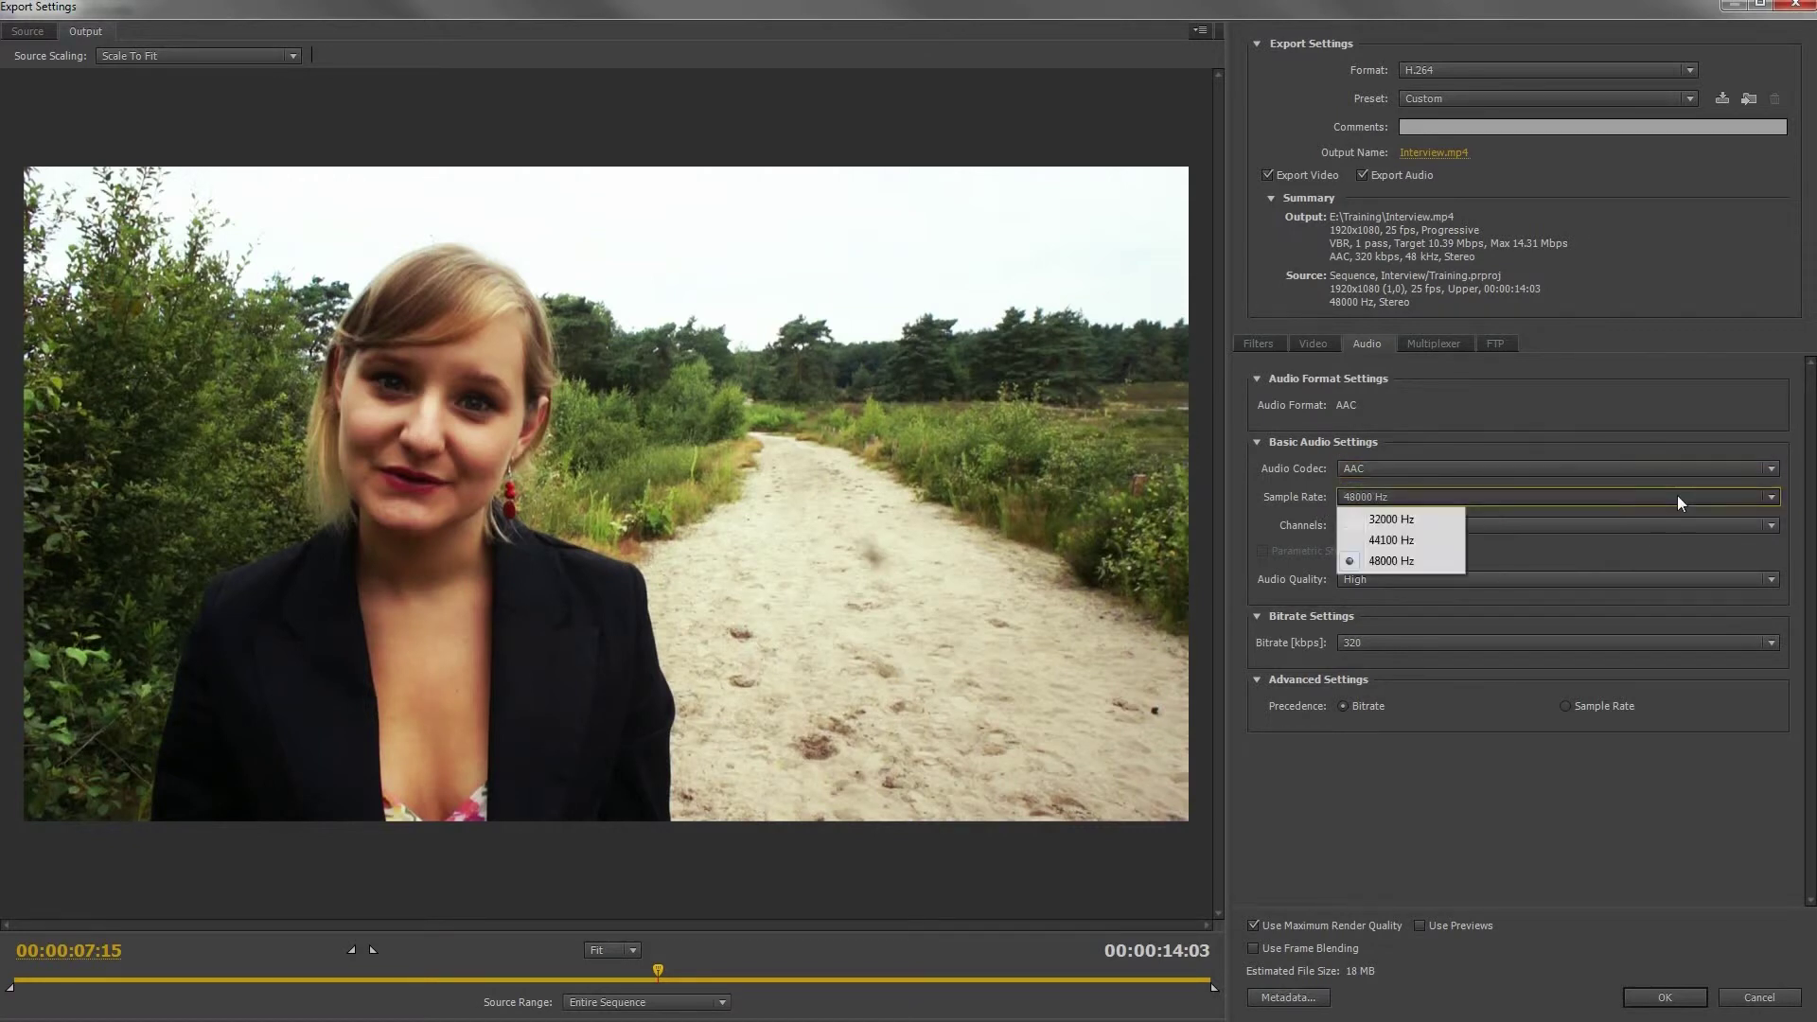
{"action": "left_click", "coordinate": [1421, 562]}
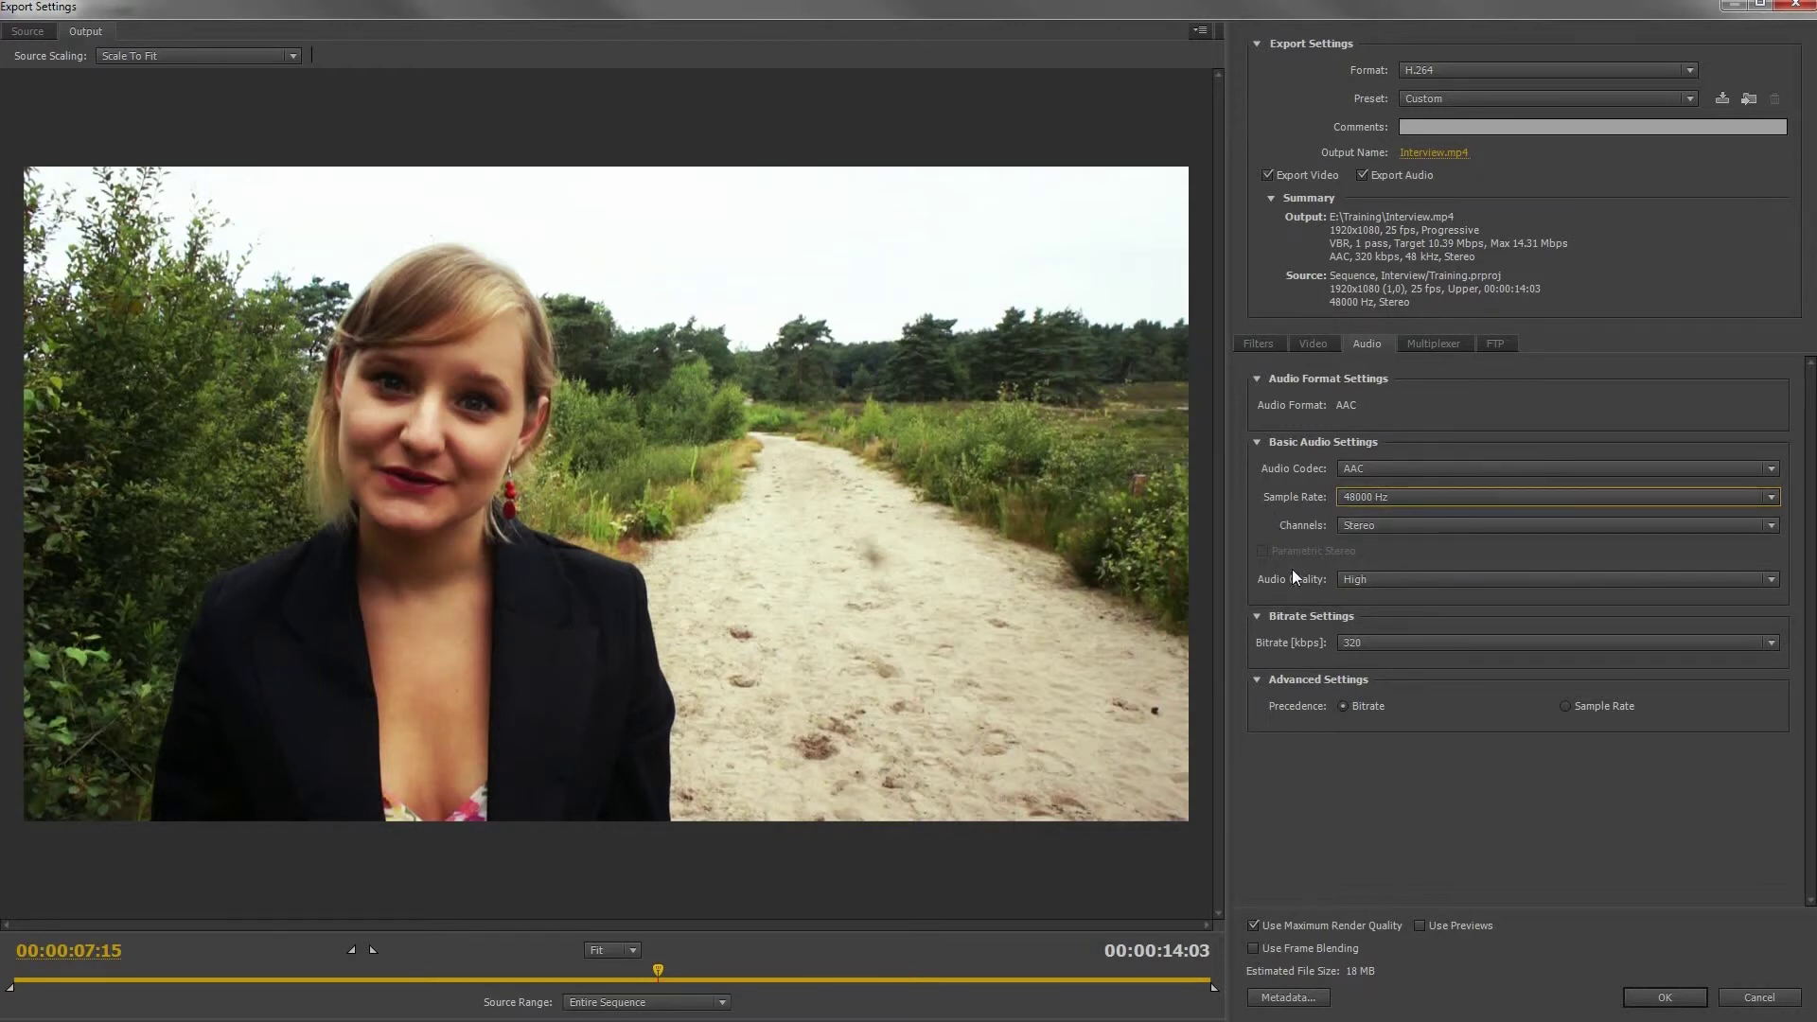
Step: Keep audio quality at High and bitrate at 320 kbps, then accept the custom export settings
{"action": "left_click", "coordinate": [1546, 579]}
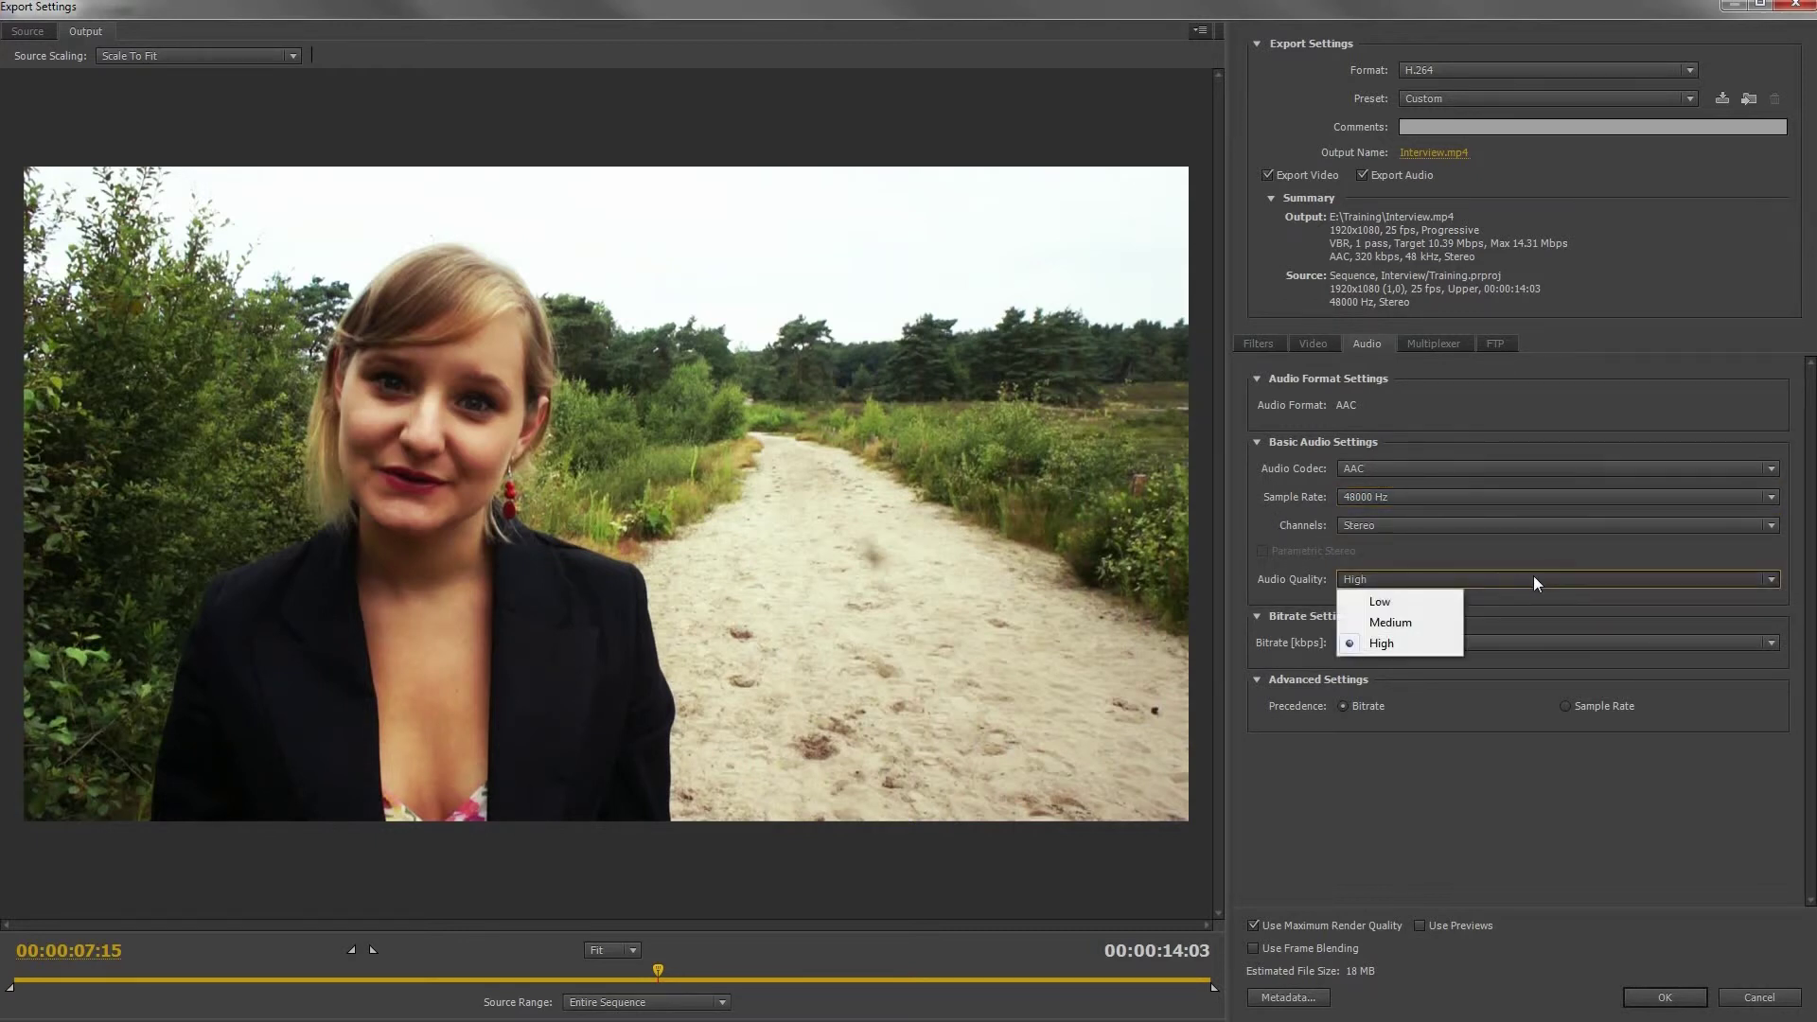
{"action": "left_click", "coordinate": [1422, 604]}
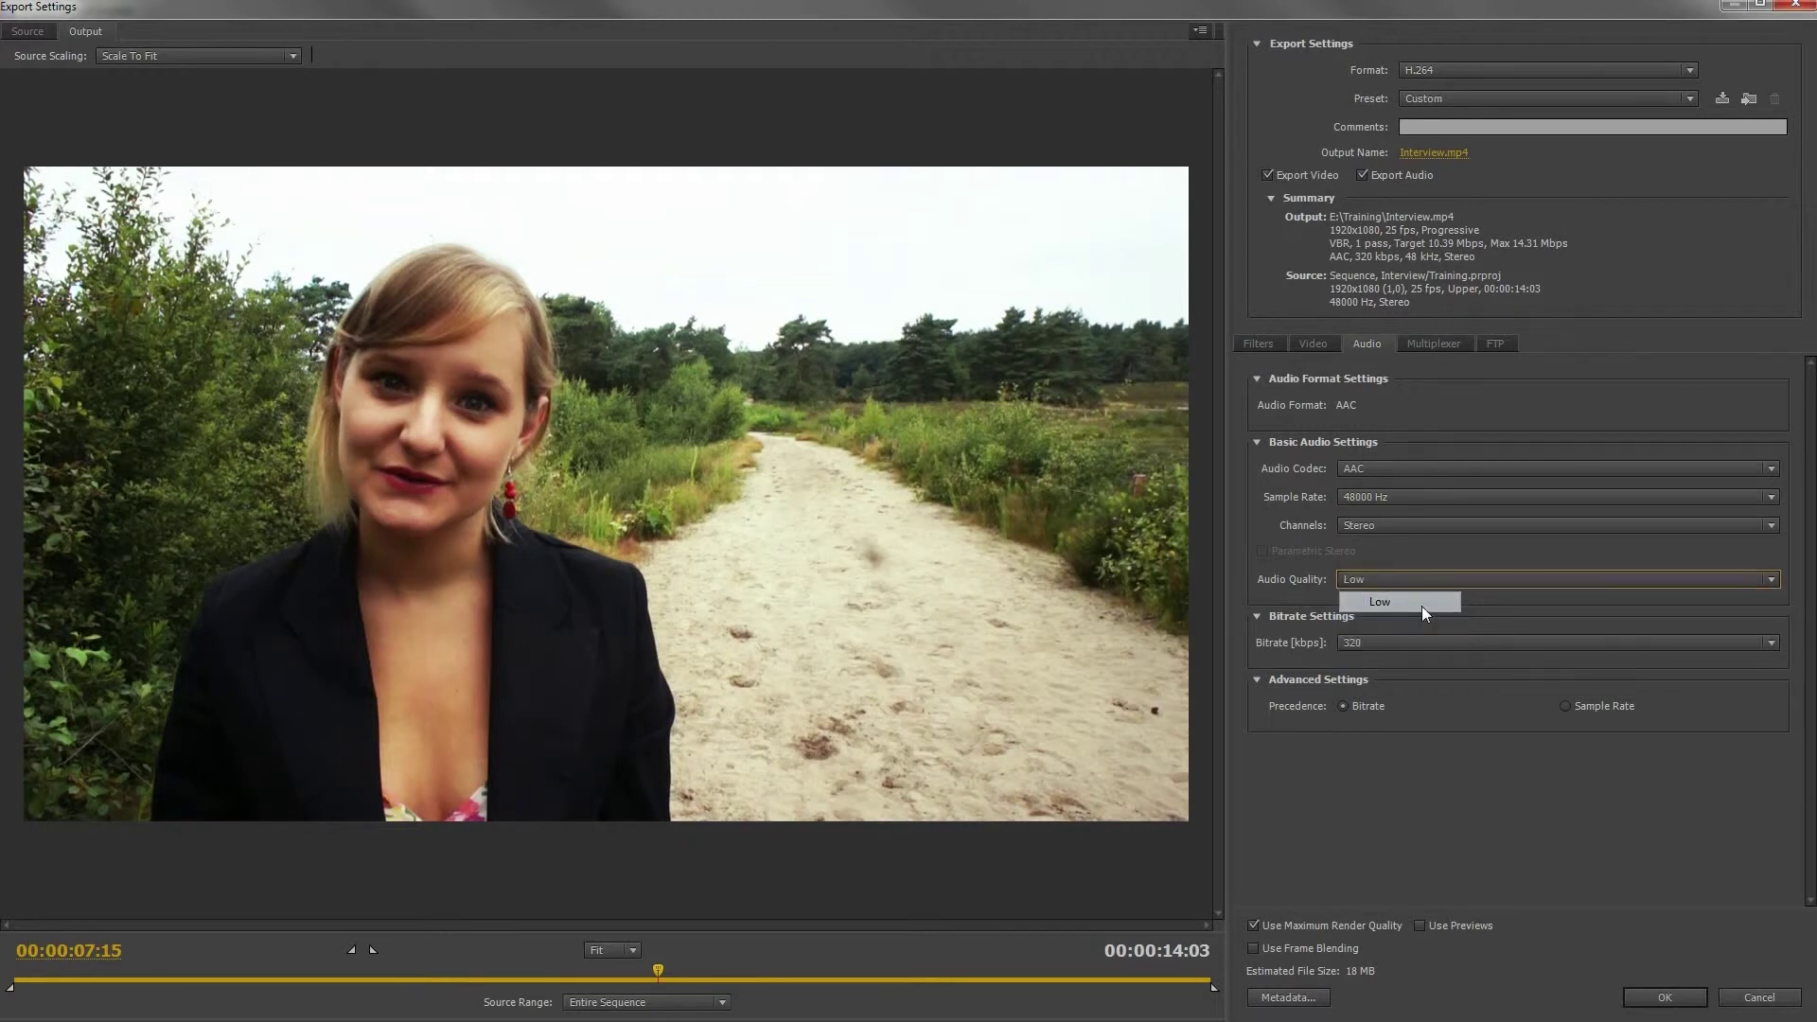
{"action": "left_click", "coordinate": [1424, 590]}
{"action": "left_click", "coordinate": [1412, 640]}
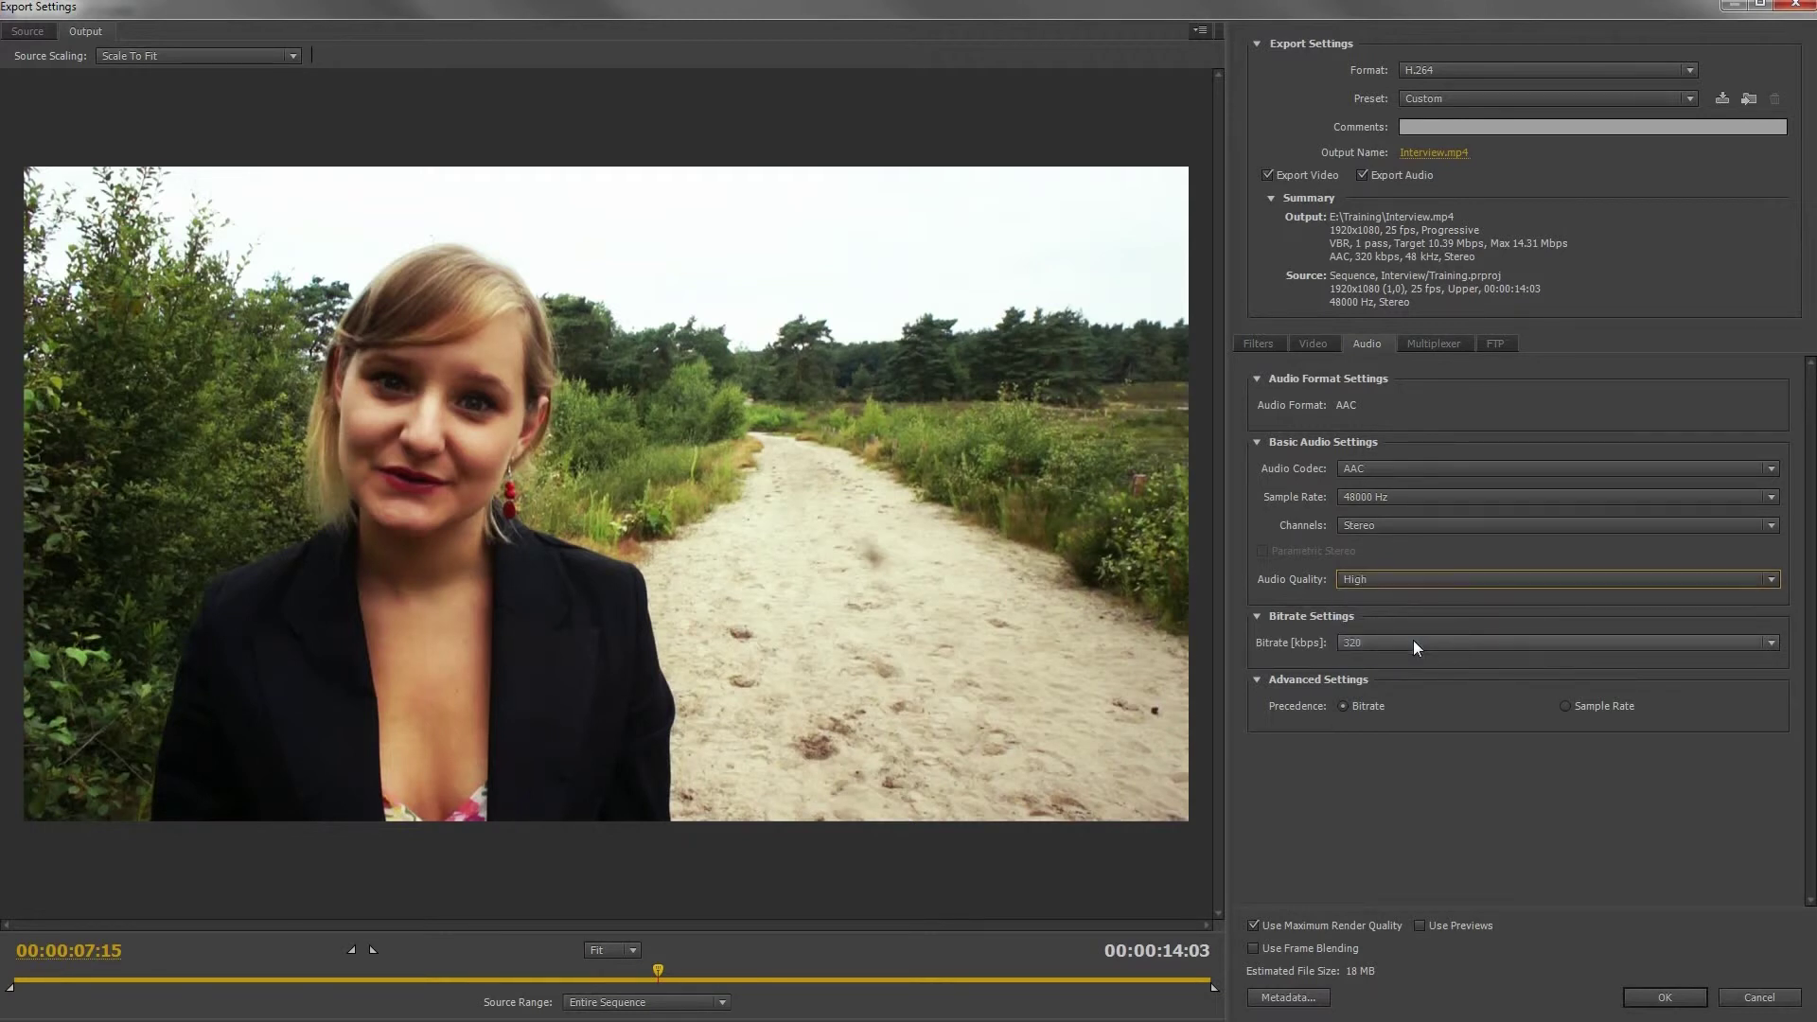
{"action": "left_click", "coordinate": [1448, 640]}
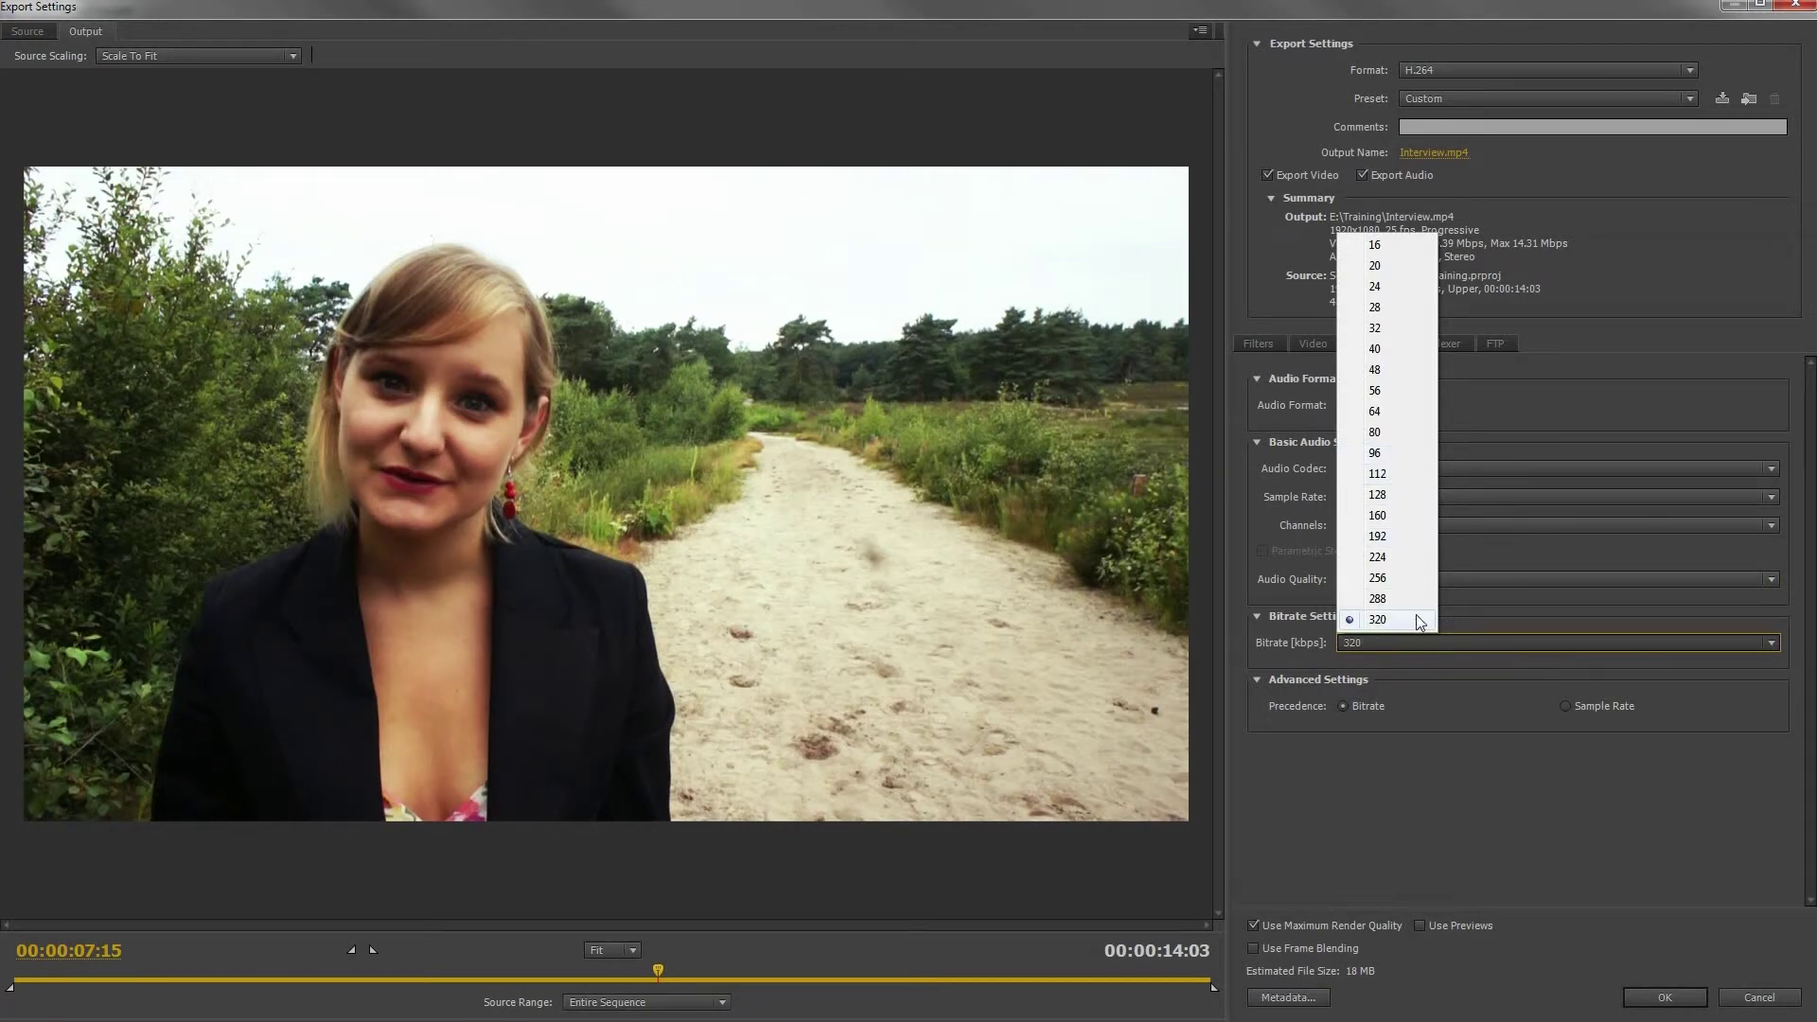
{"action": "left_click", "coordinate": [1412, 537]}
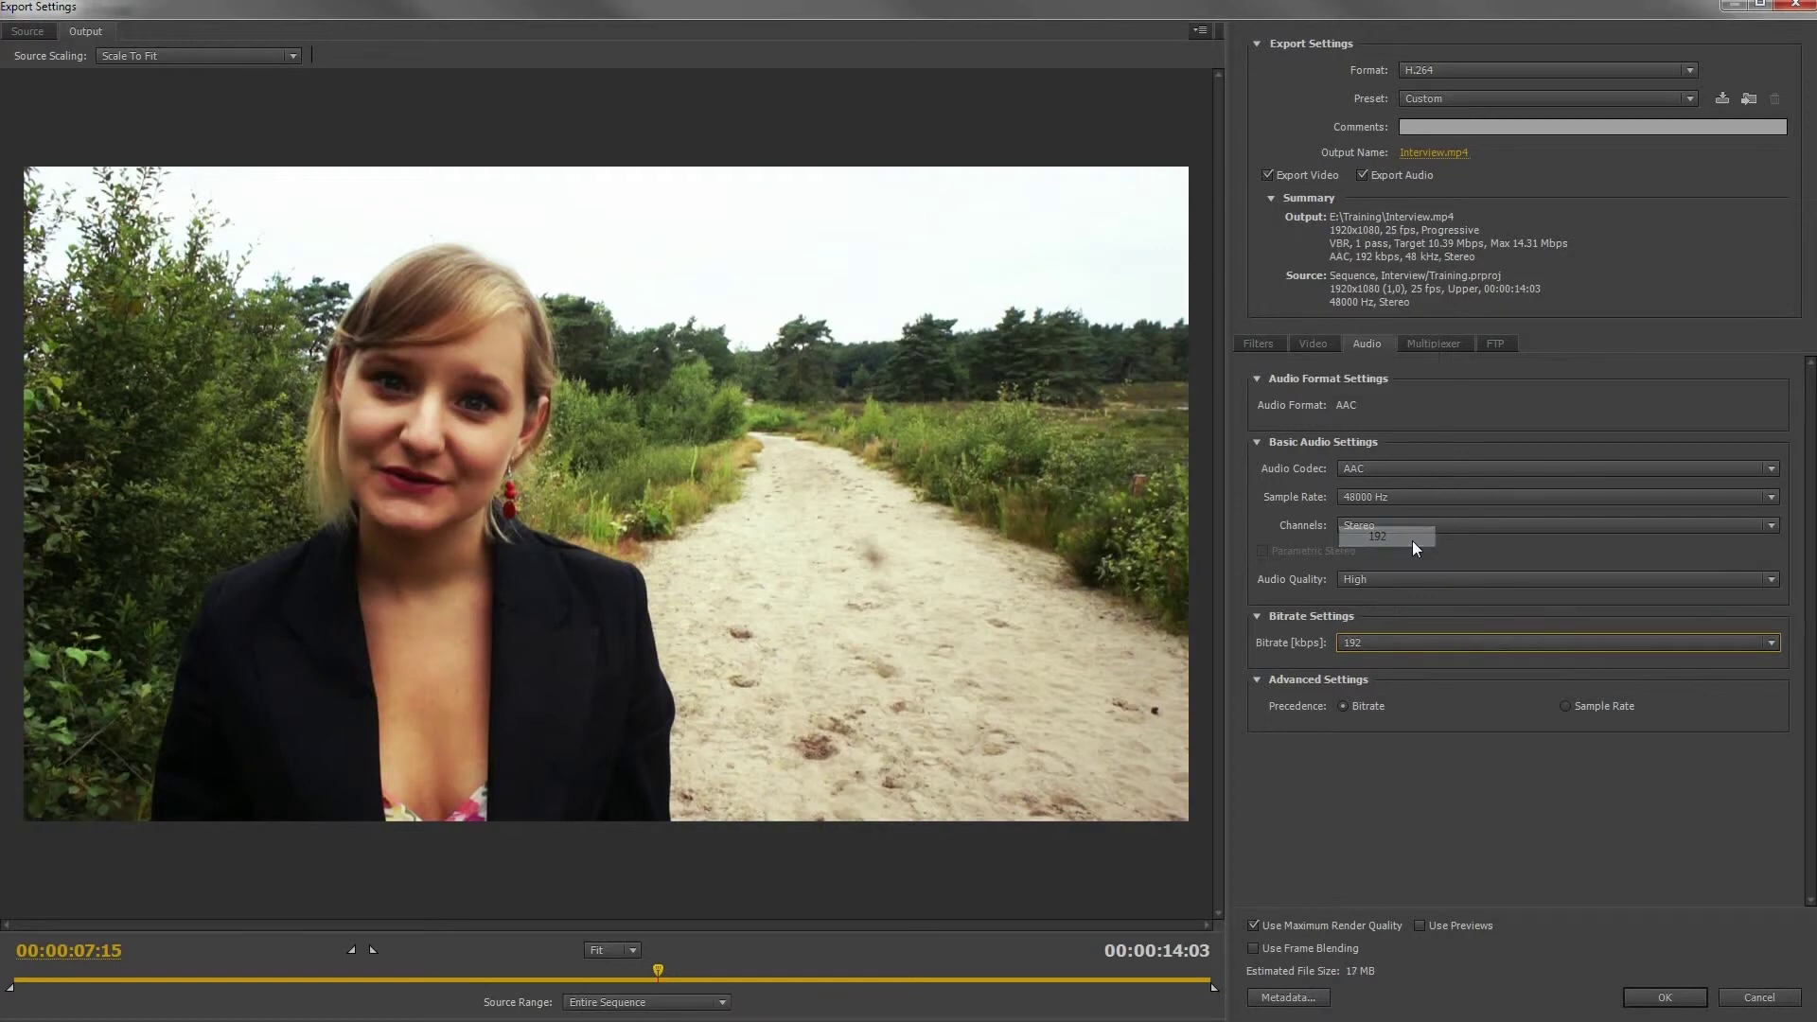
{"action": "left_click", "coordinate": [1423, 645]}
{"action": "left_click", "coordinate": [1422, 623]}
{"action": "left_click", "coordinate": [1666, 998]}
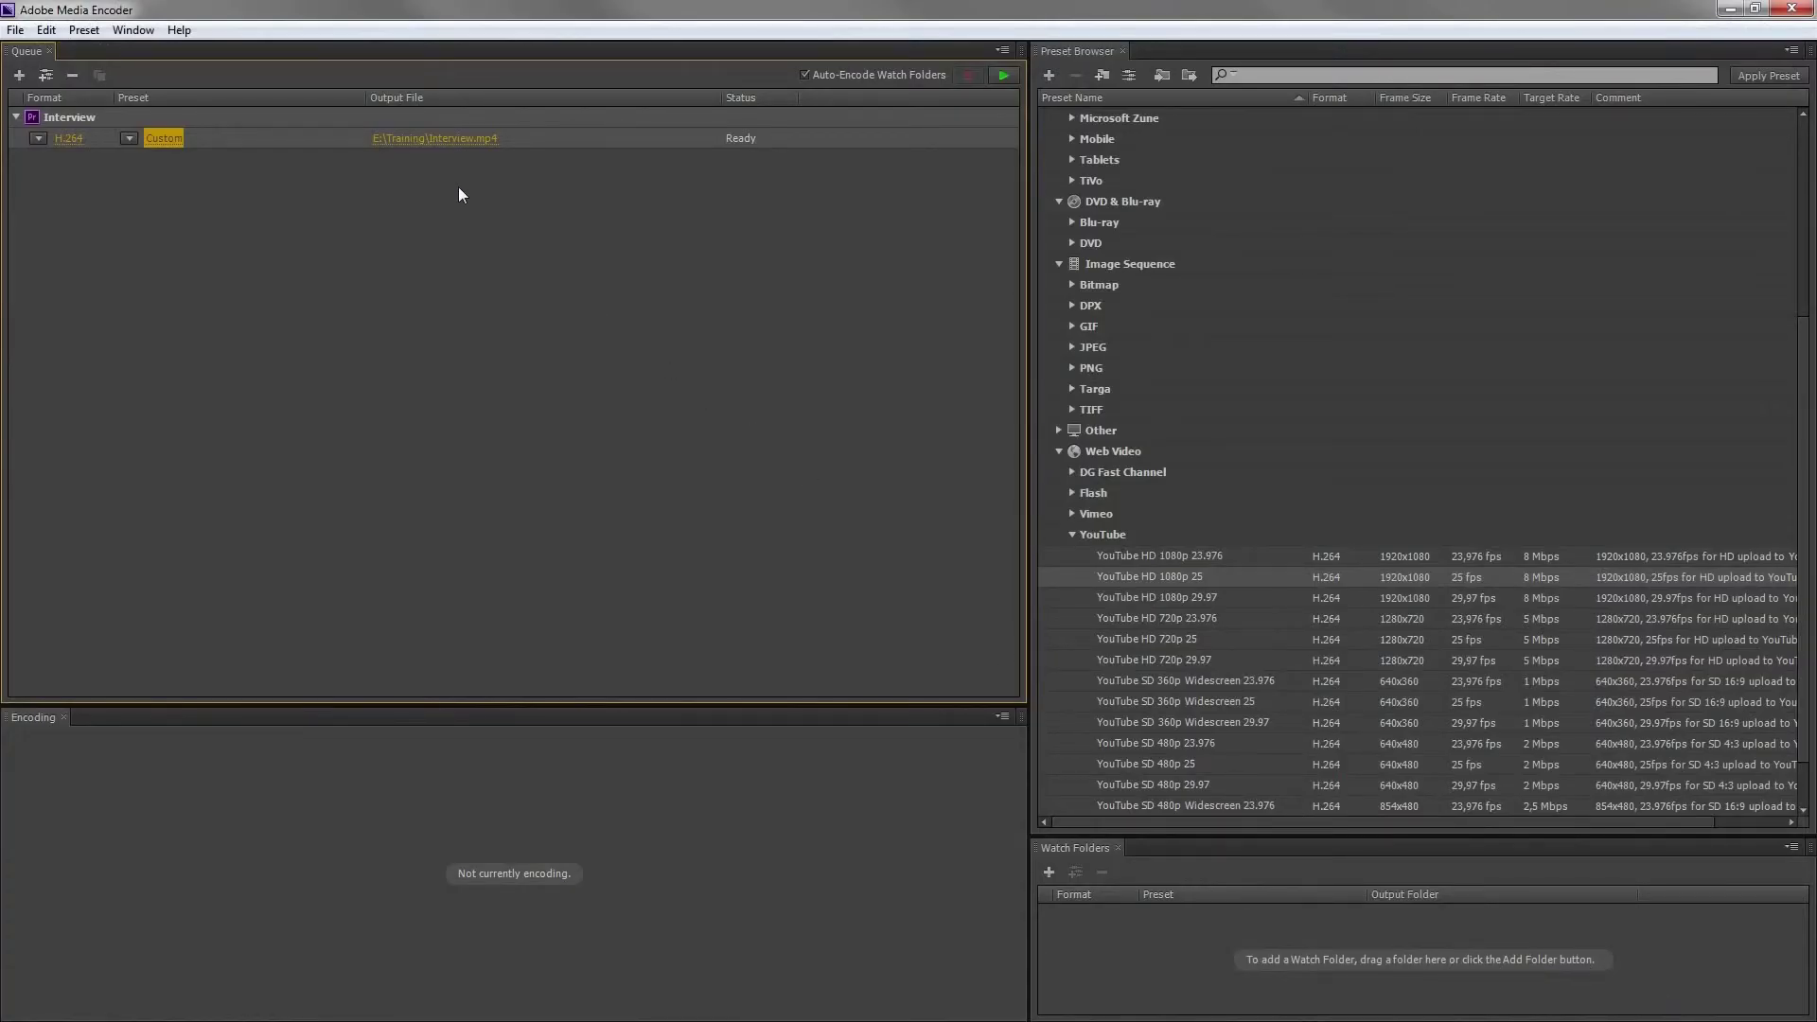
Step: Save the Interview job's output as Interview.mp4 in E:\Training
{"action": "left_click", "coordinate": [452, 174]}
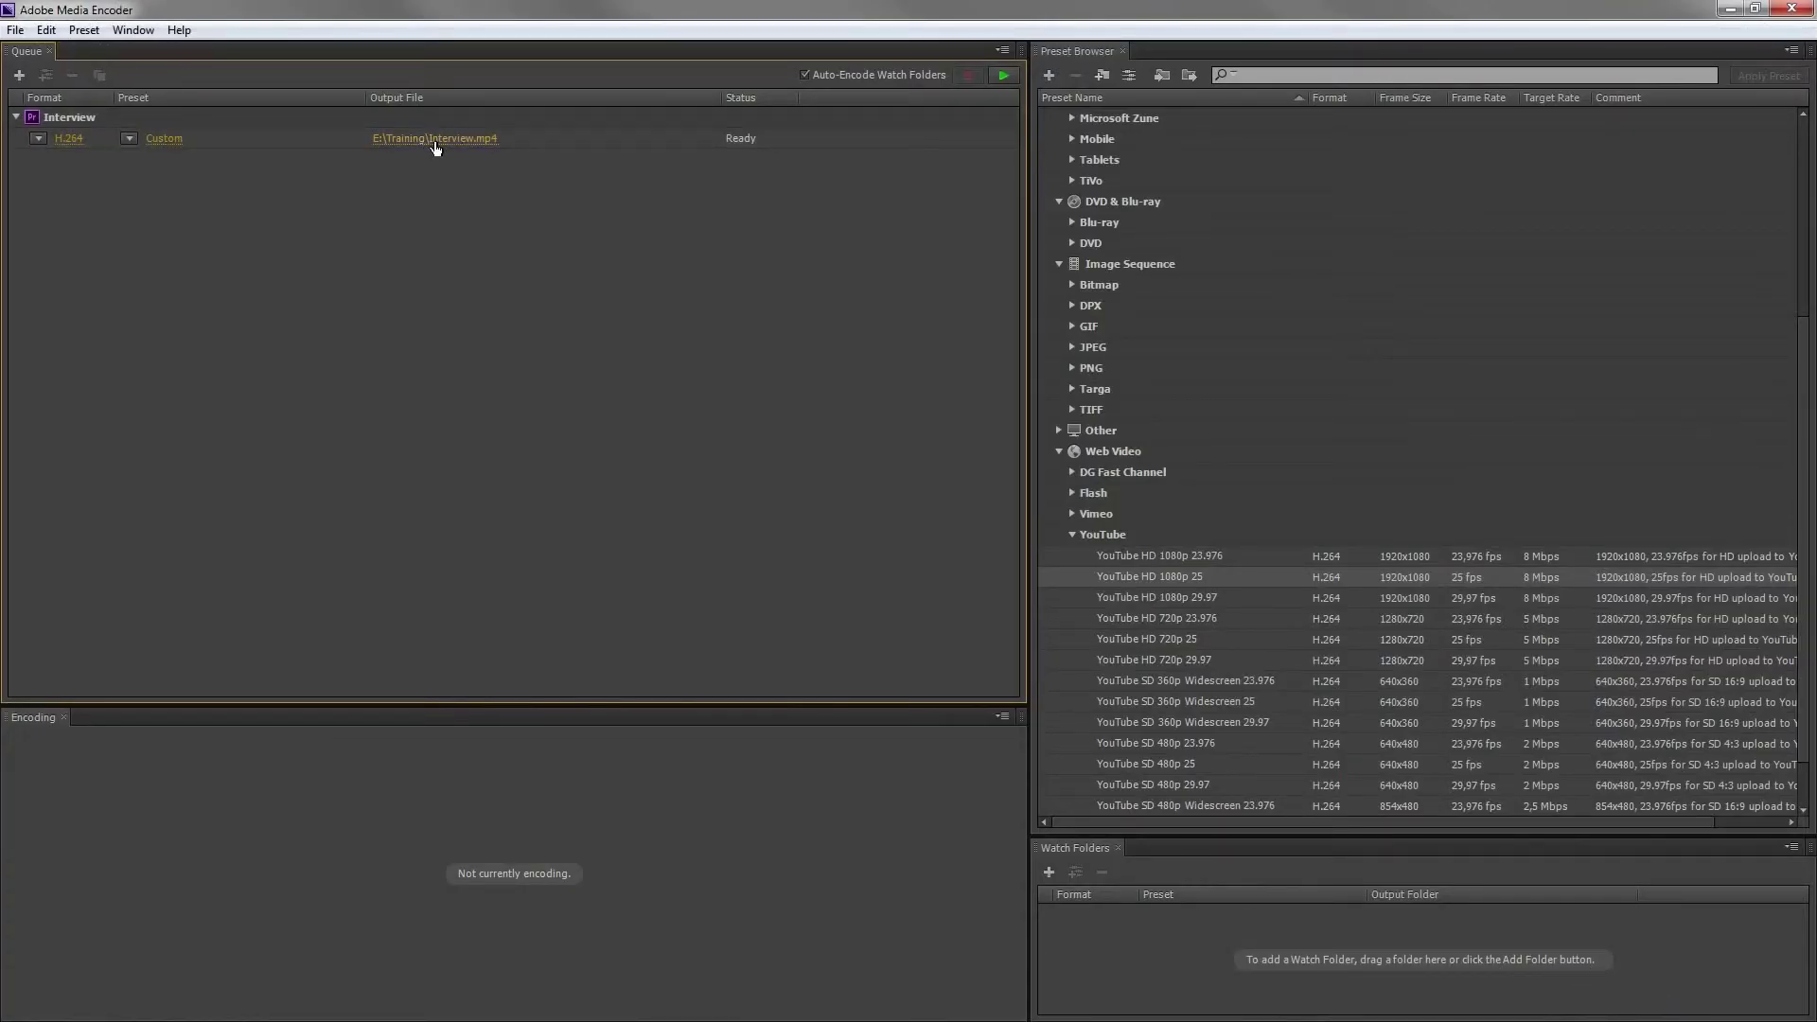
{"action": "left_click", "coordinate": [462, 140]}
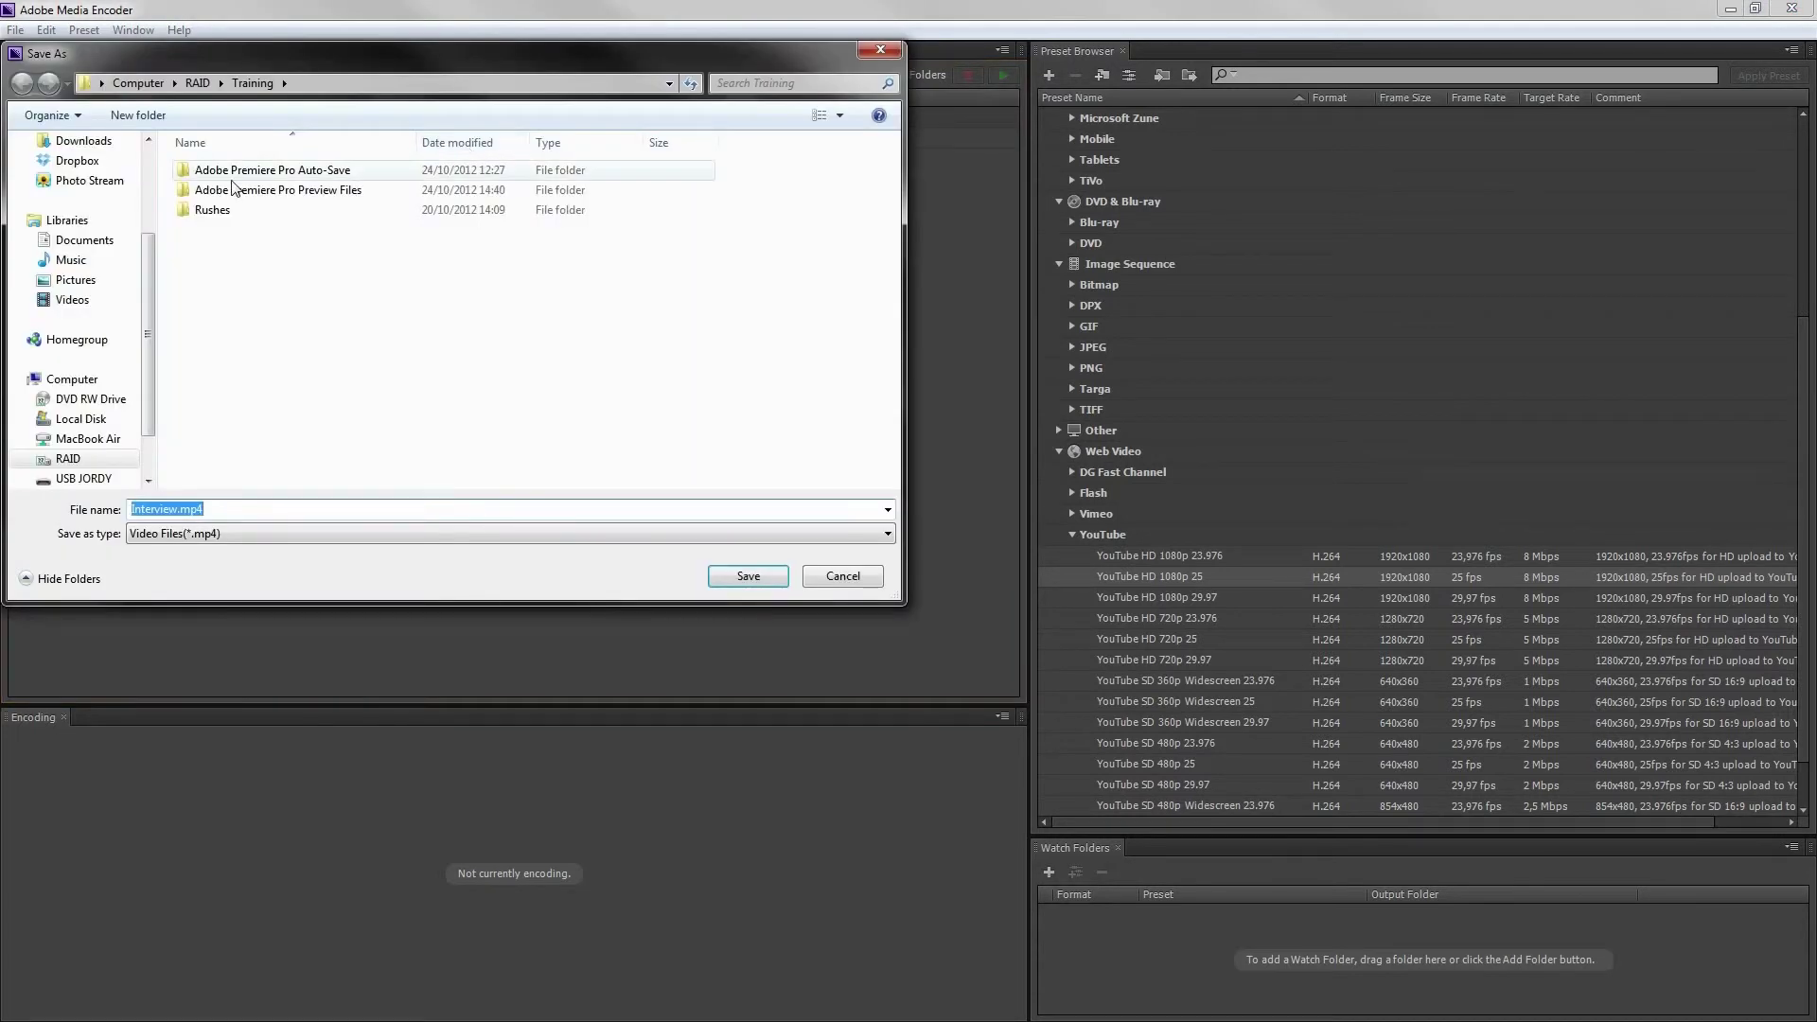
{"action": "left_click", "coordinate": [756, 577]}
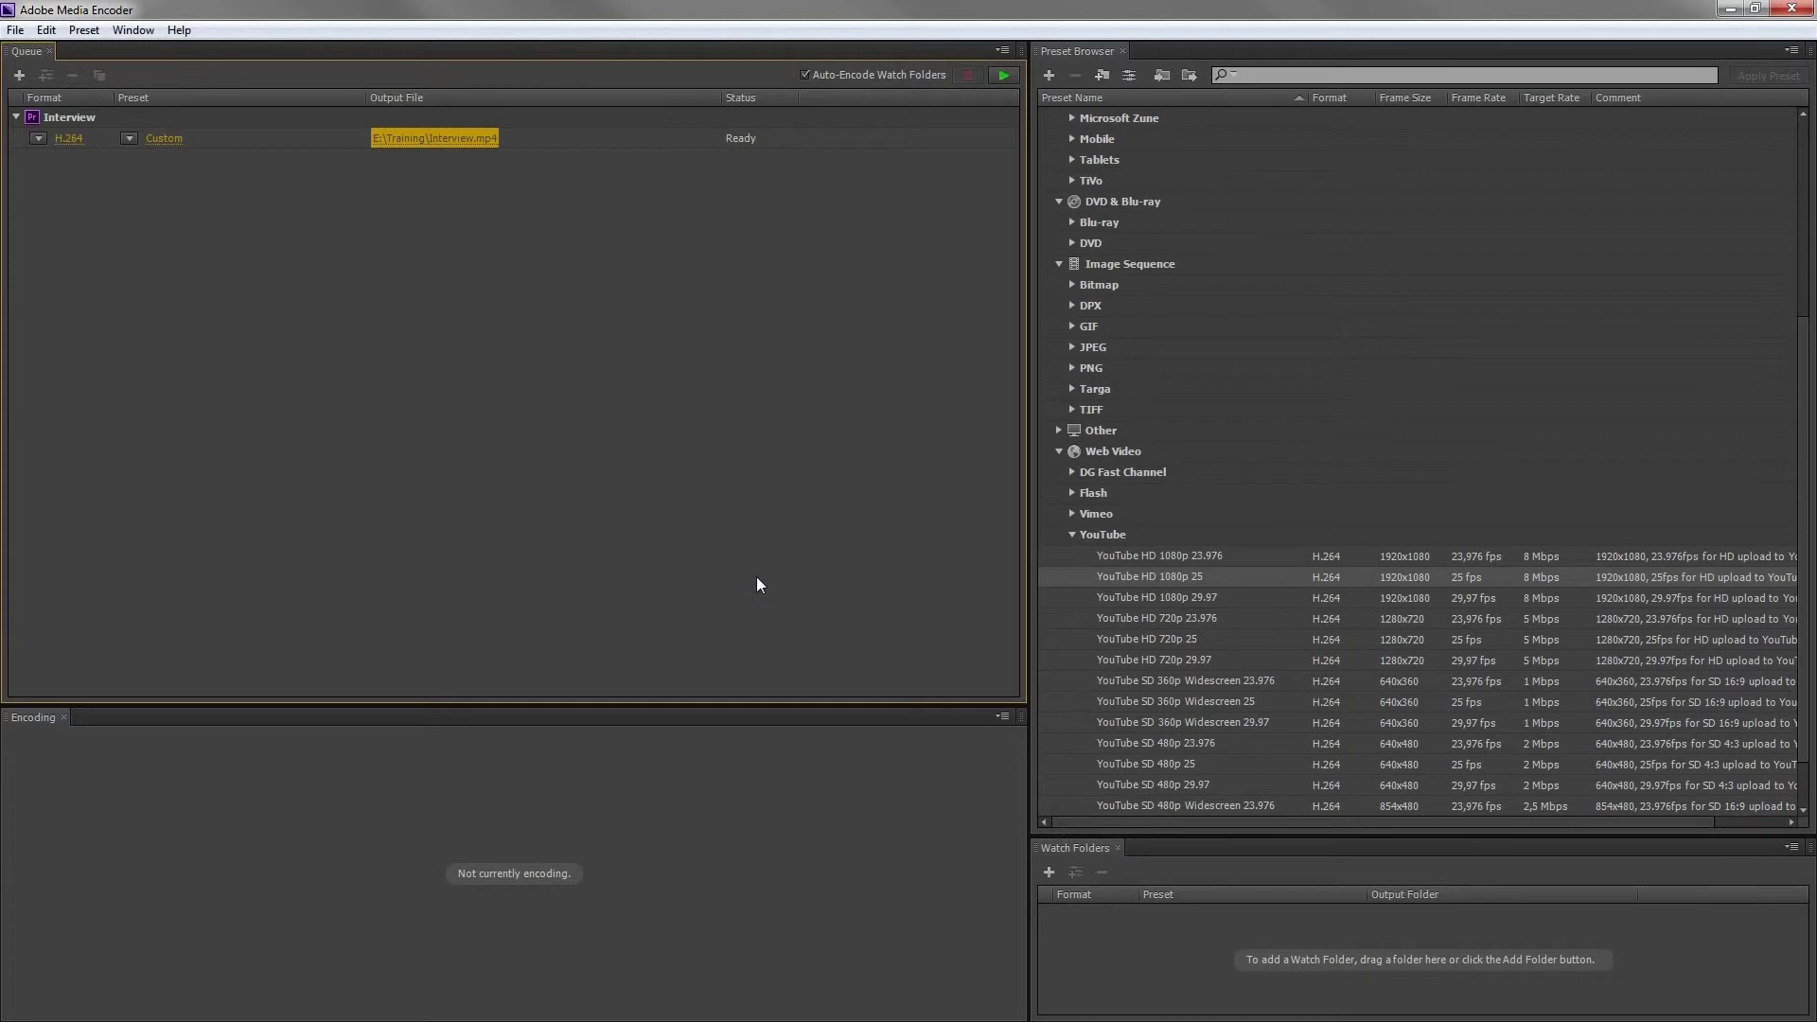
Step: Start encoding the Interview job, pausing and resuming it once
{"action": "left_click", "coordinate": [1002, 78]}
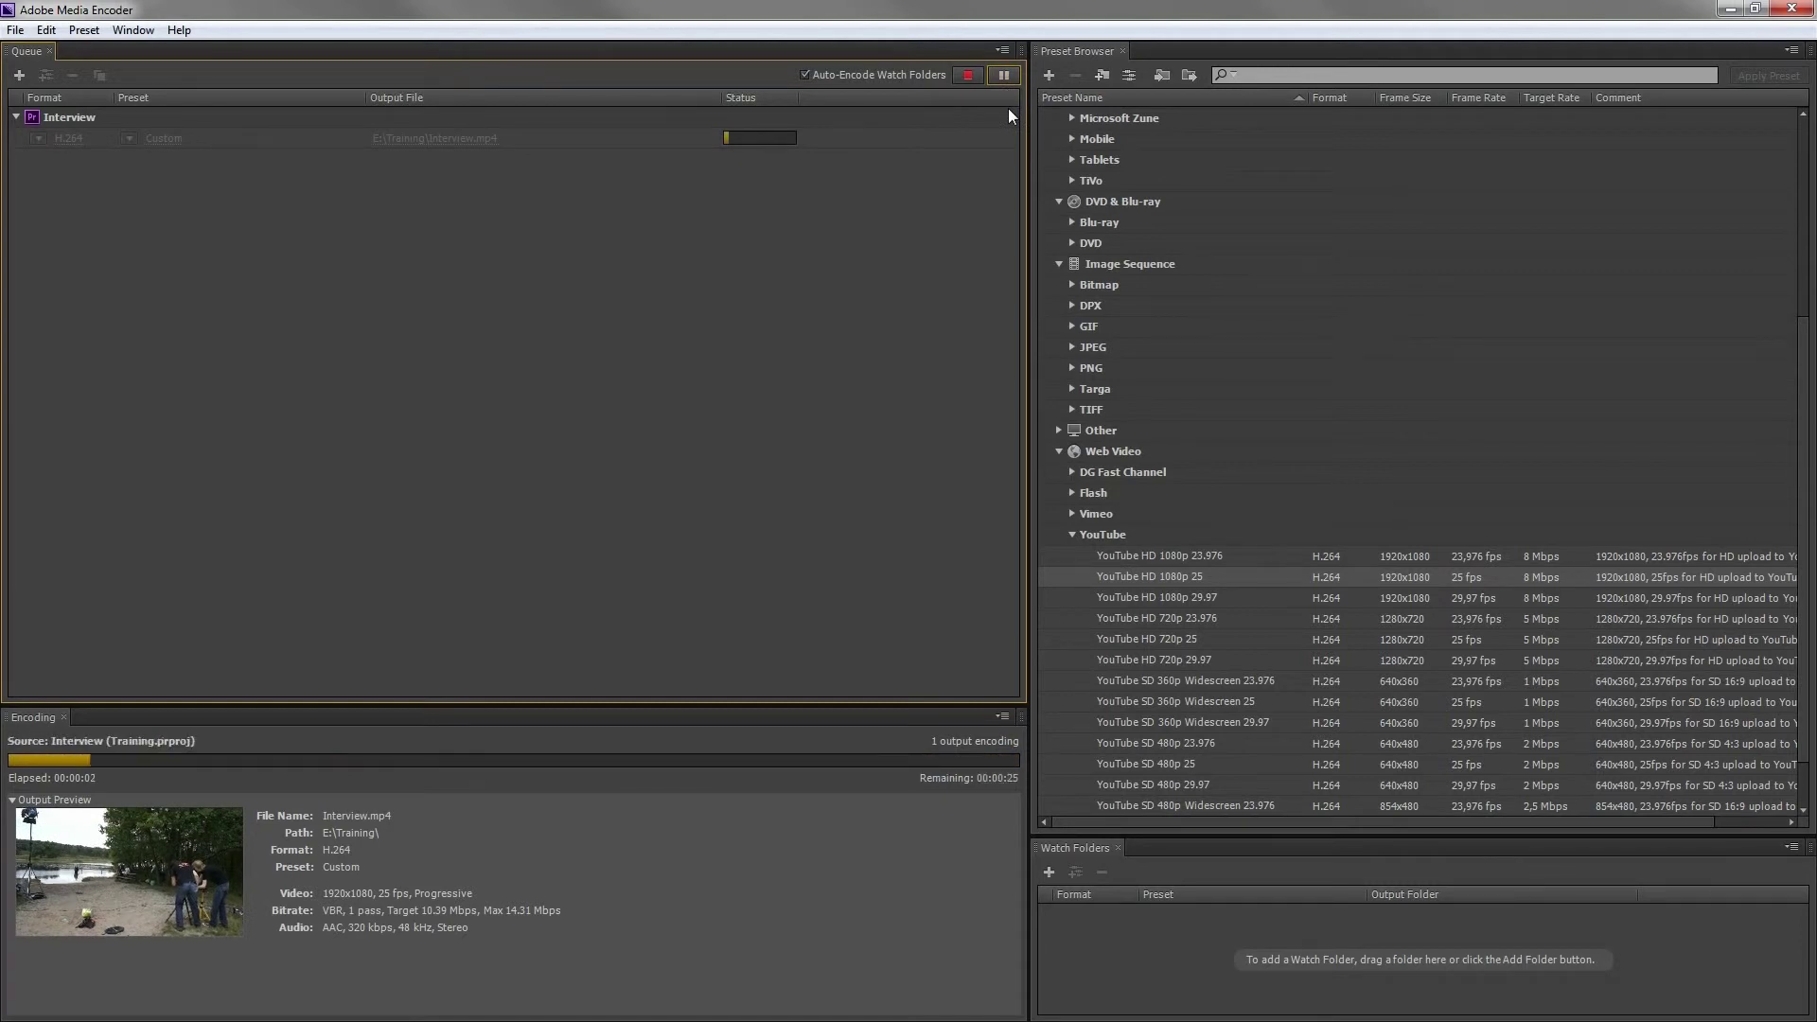
{"action": "left_click", "coordinate": [1007, 78]}
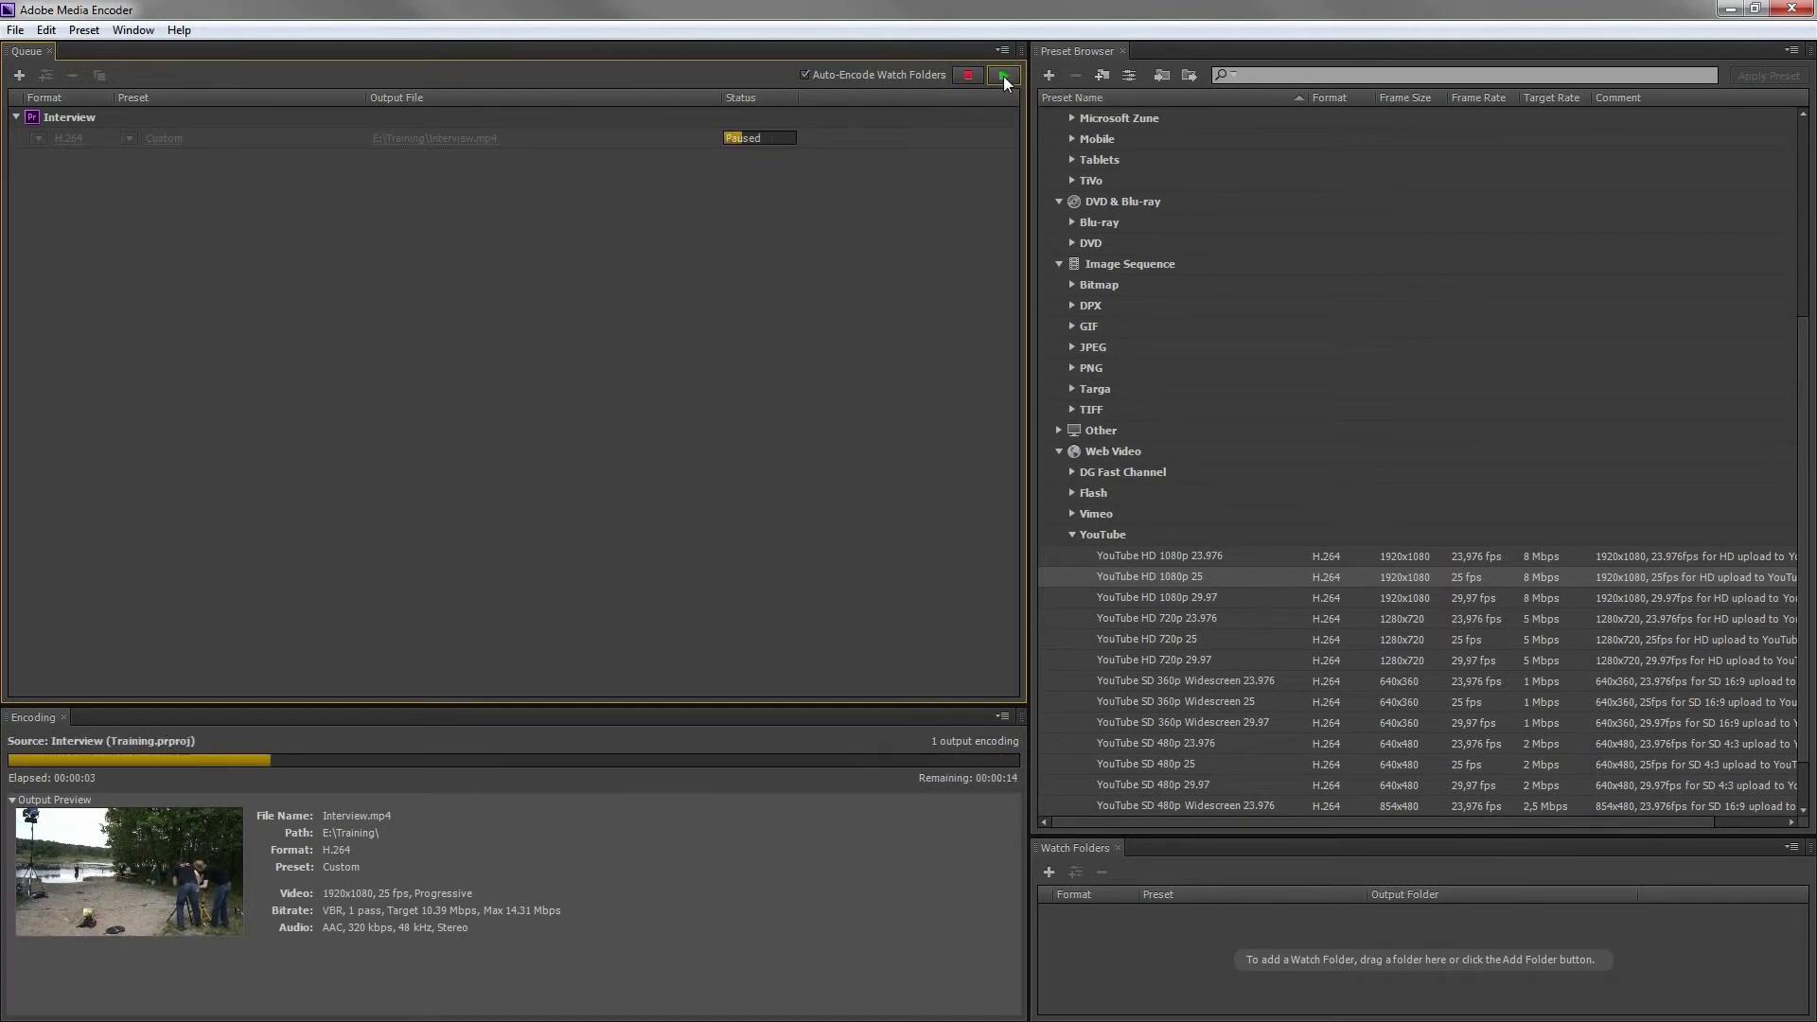
{"action": "left_click", "coordinate": [1003, 76]}
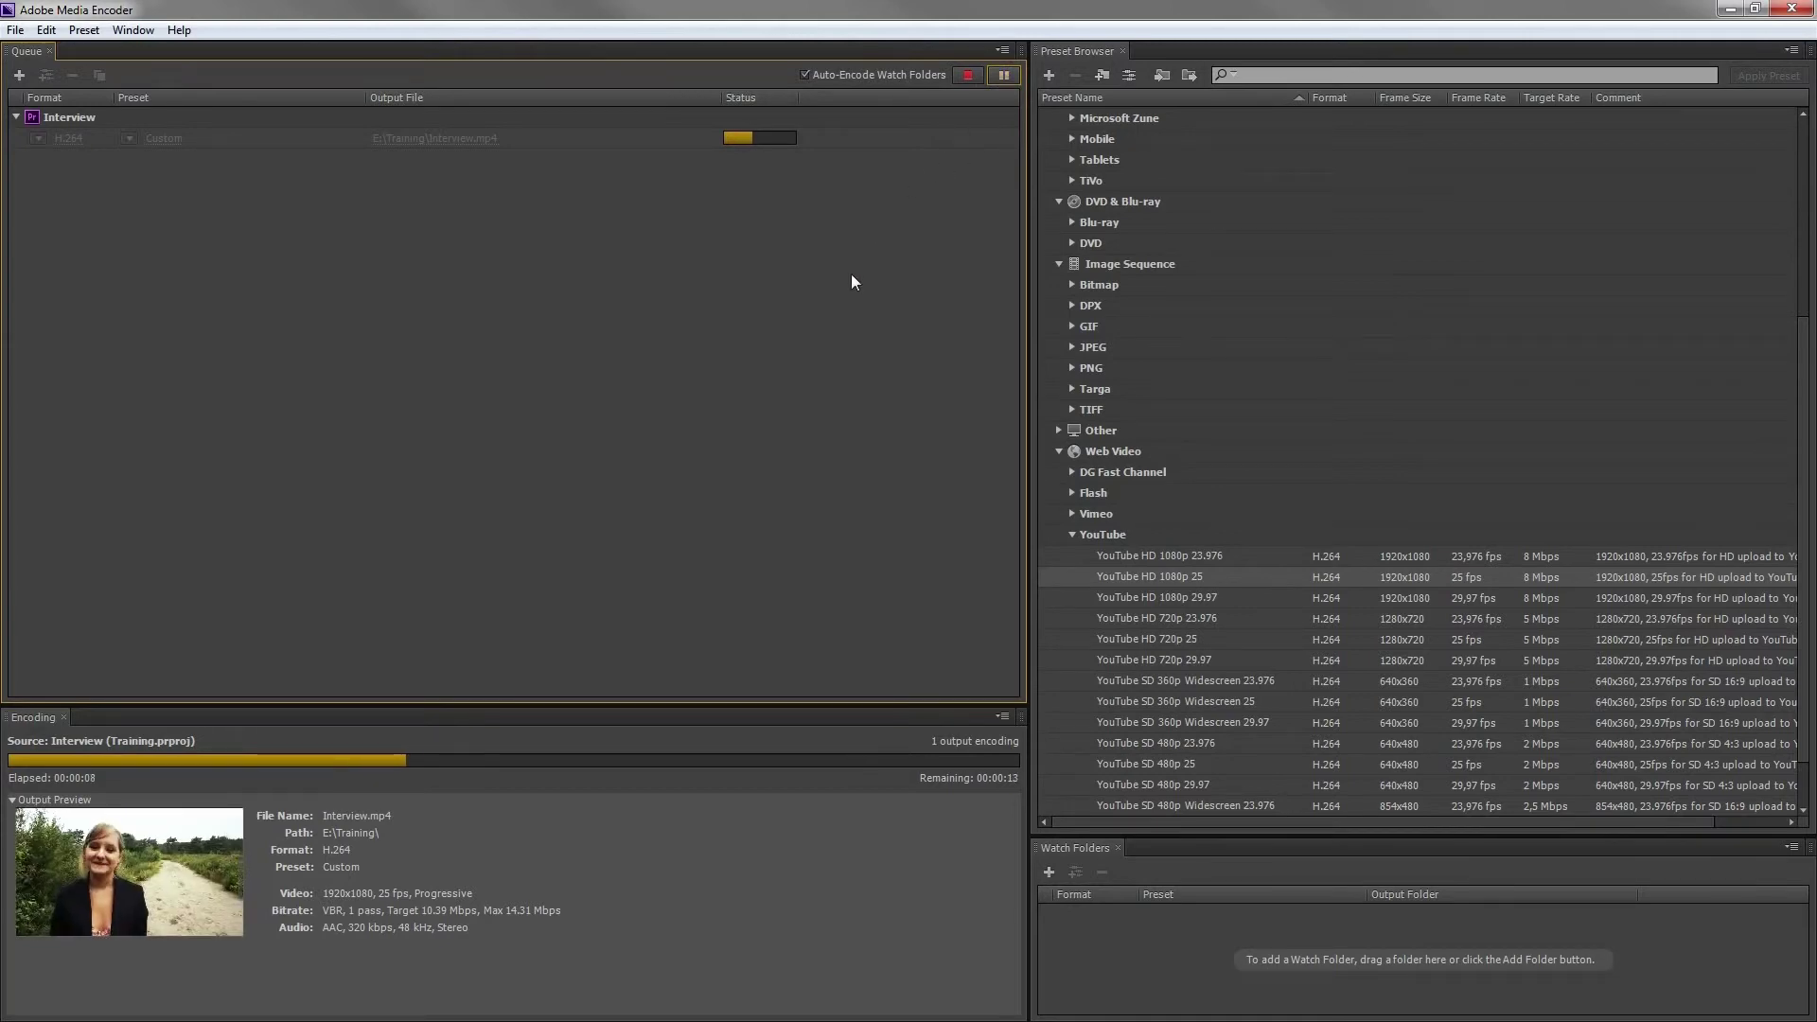